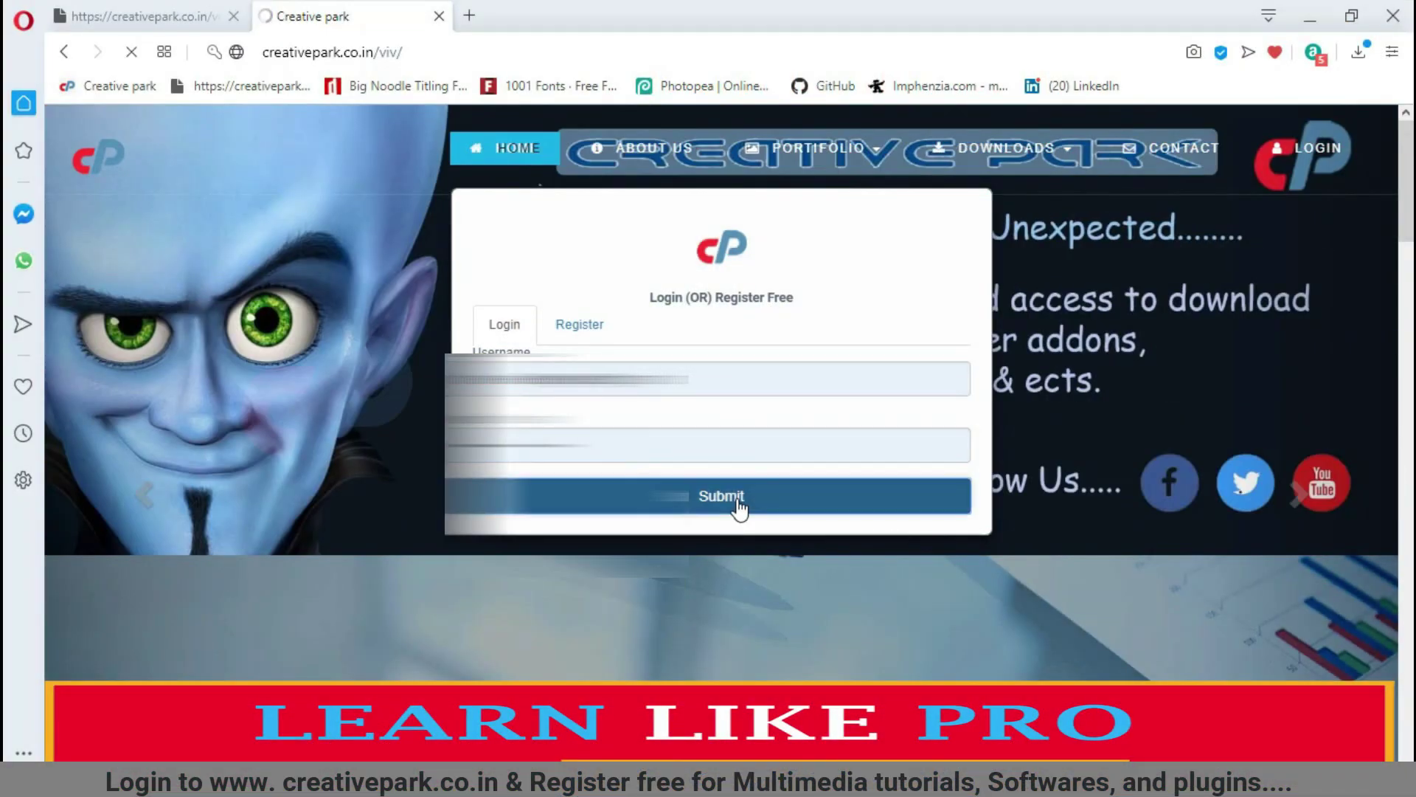
- Log in to the Creative Park website and open the Add-ons page of its downloads
{"action": "left_click", "coordinate": [776, 505]}
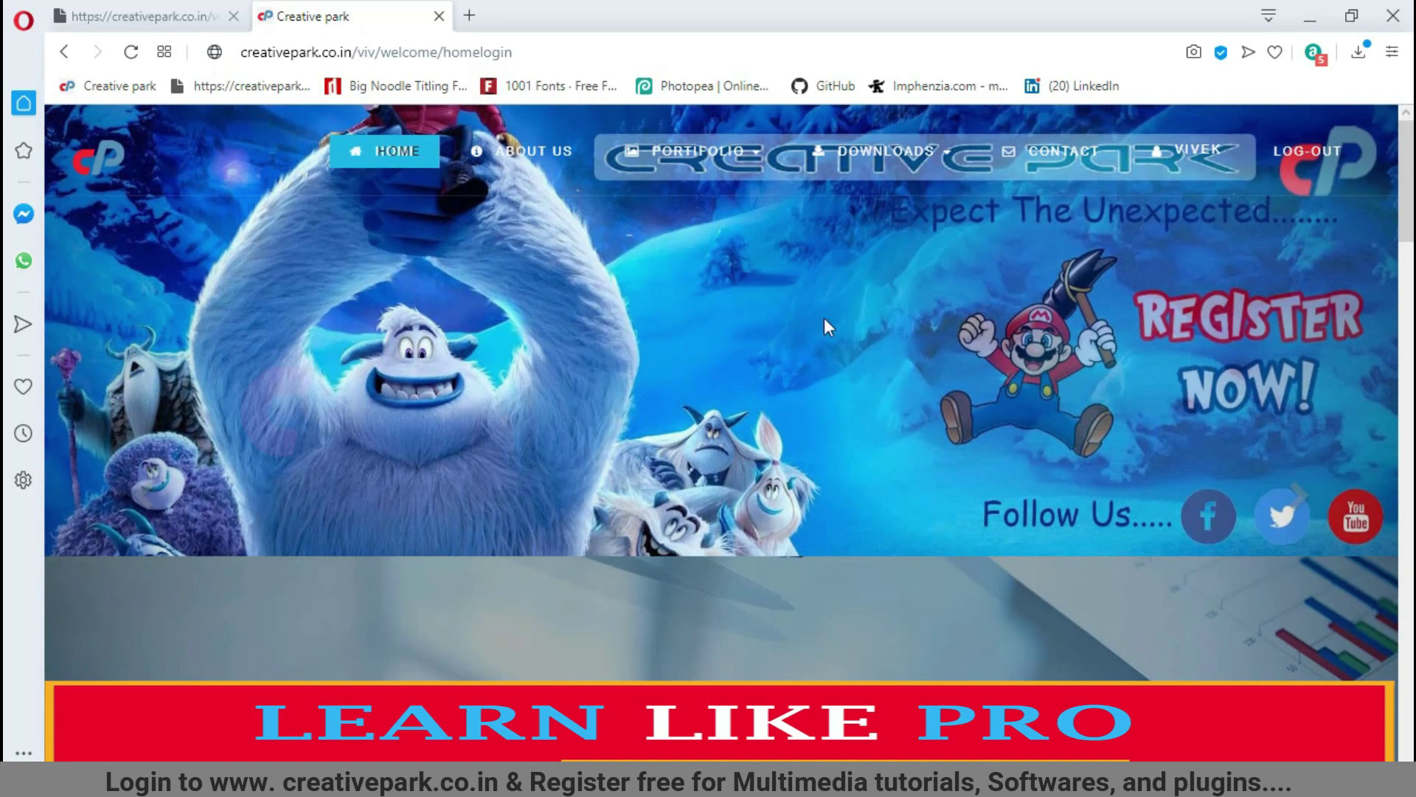
{"action": "mouse_move", "coordinate": [881, 150]}
{"action": "left_click", "coordinate": [914, 210]}
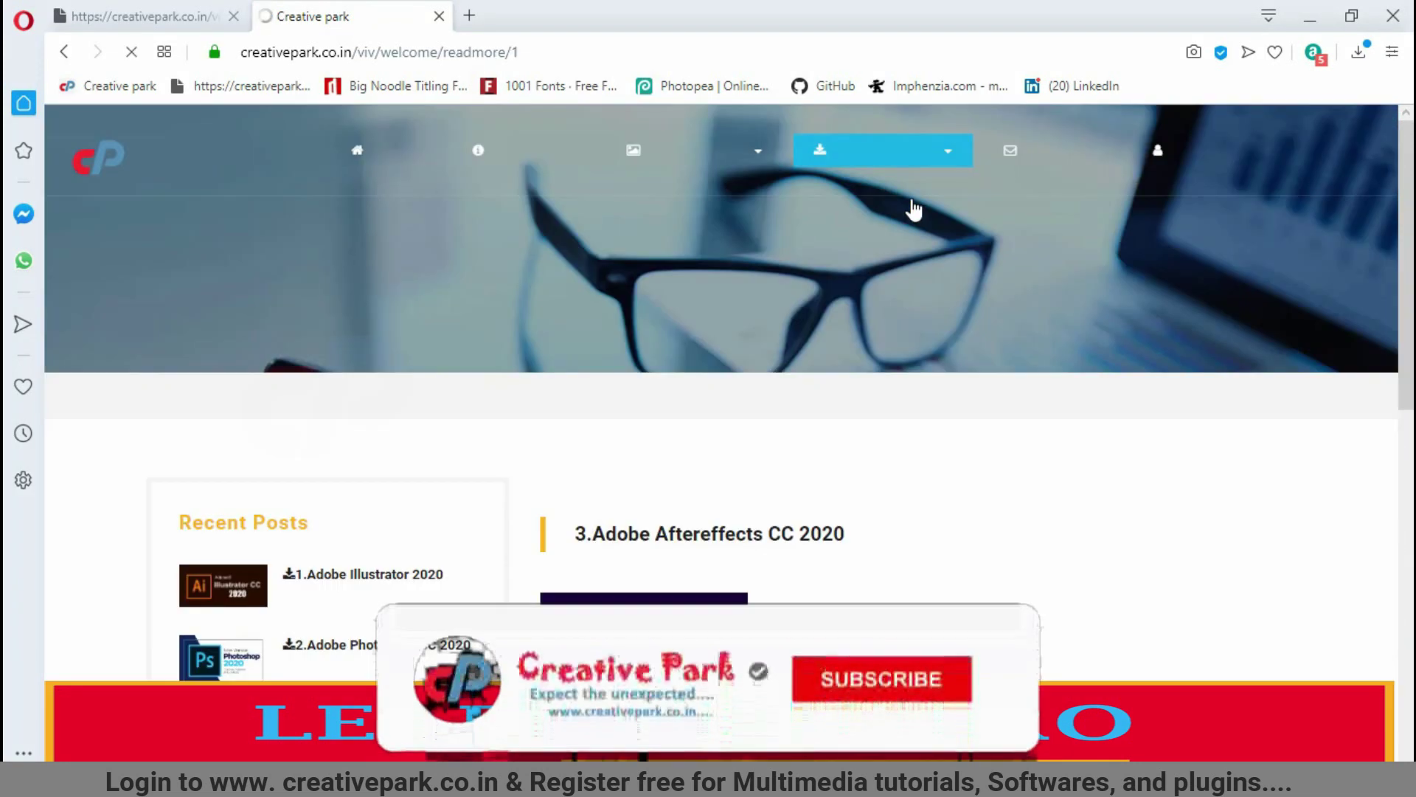
{"action": "scroll", "coordinate": [864, 263], "scroll_direction": "down", "scroll_amount": 3}
{"action": "mouse_move", "coordinate": [879, 148]}
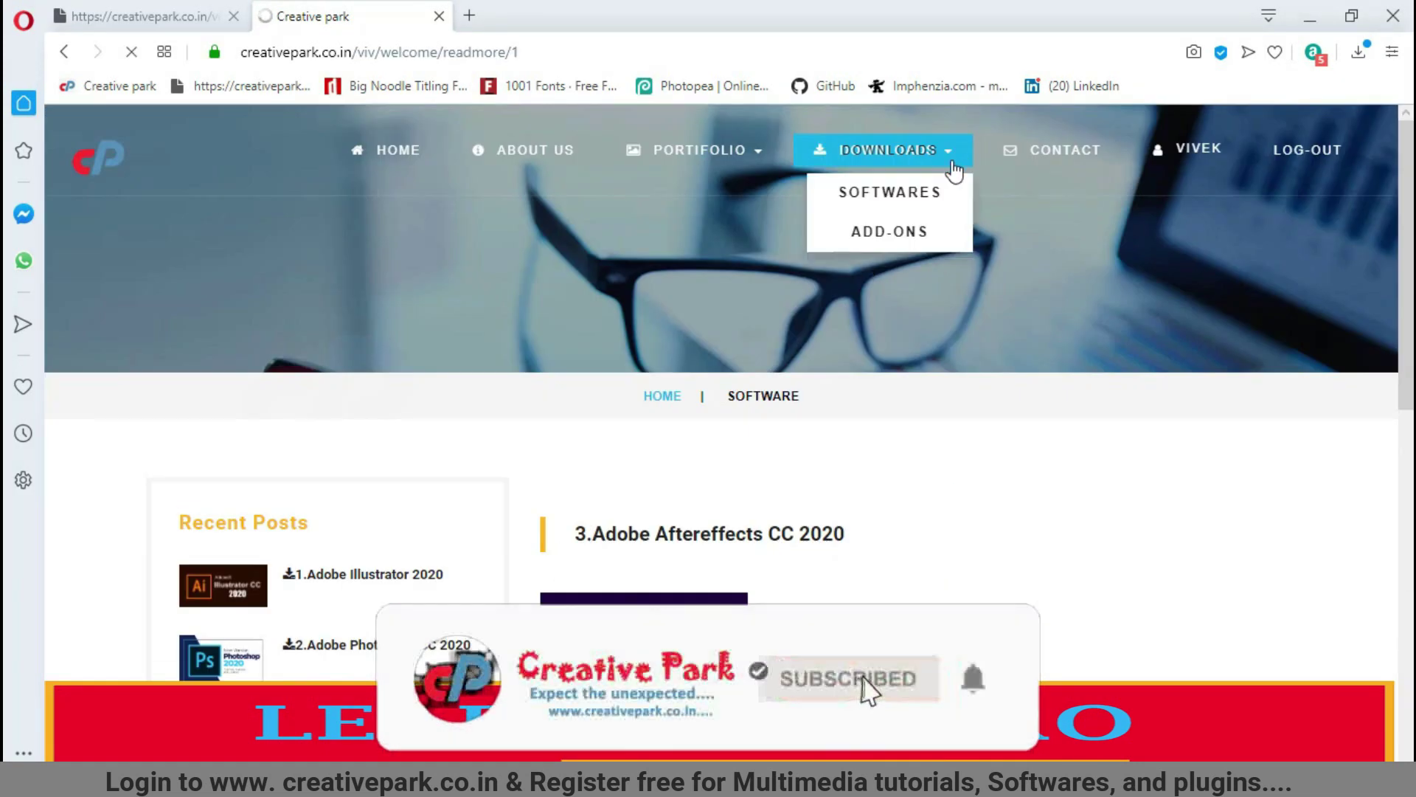
{"action": "left_click", "coordinate": [944, 234]}
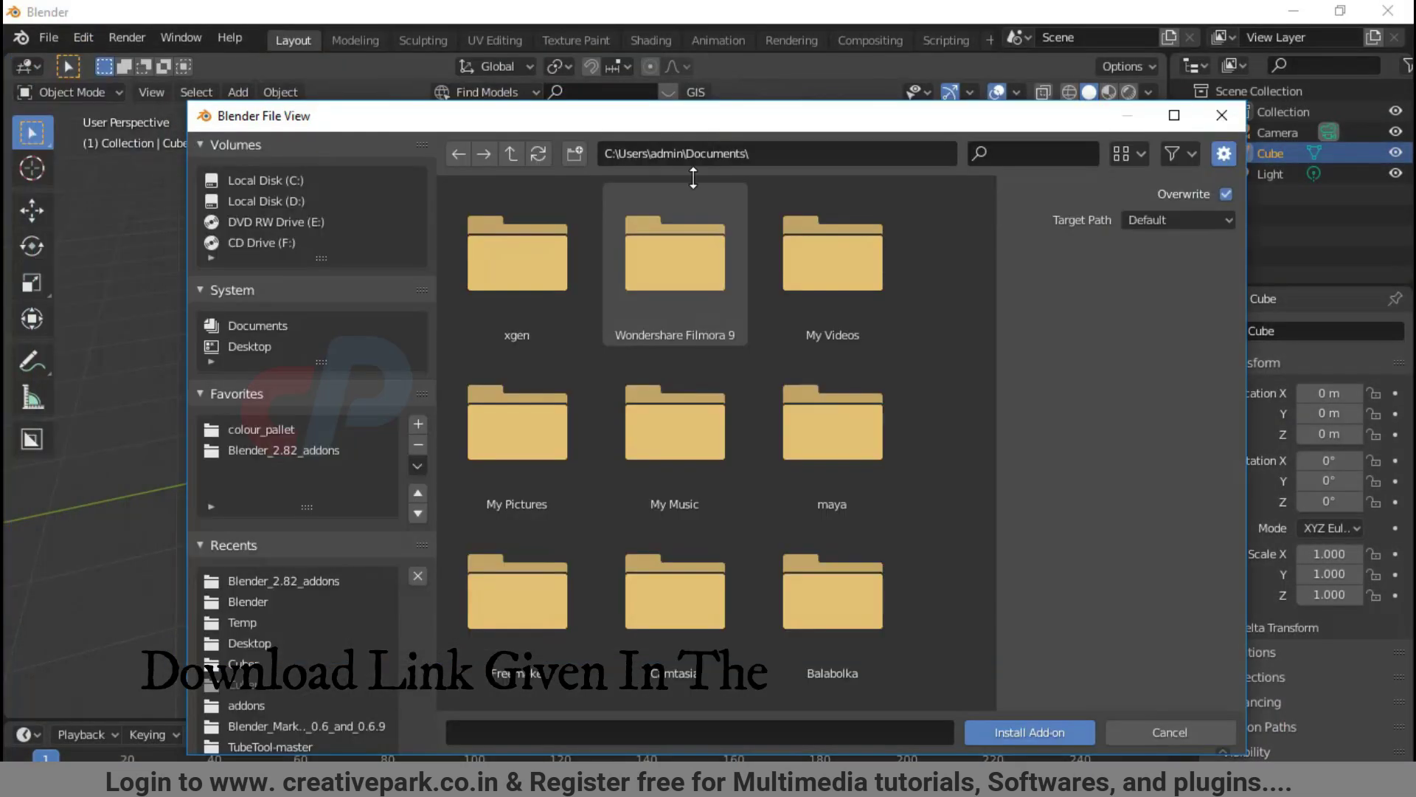
{"action": "left_click", "coordinate": [288, 449]}
{"action": "left_click", "coordinate": [707, 485]}
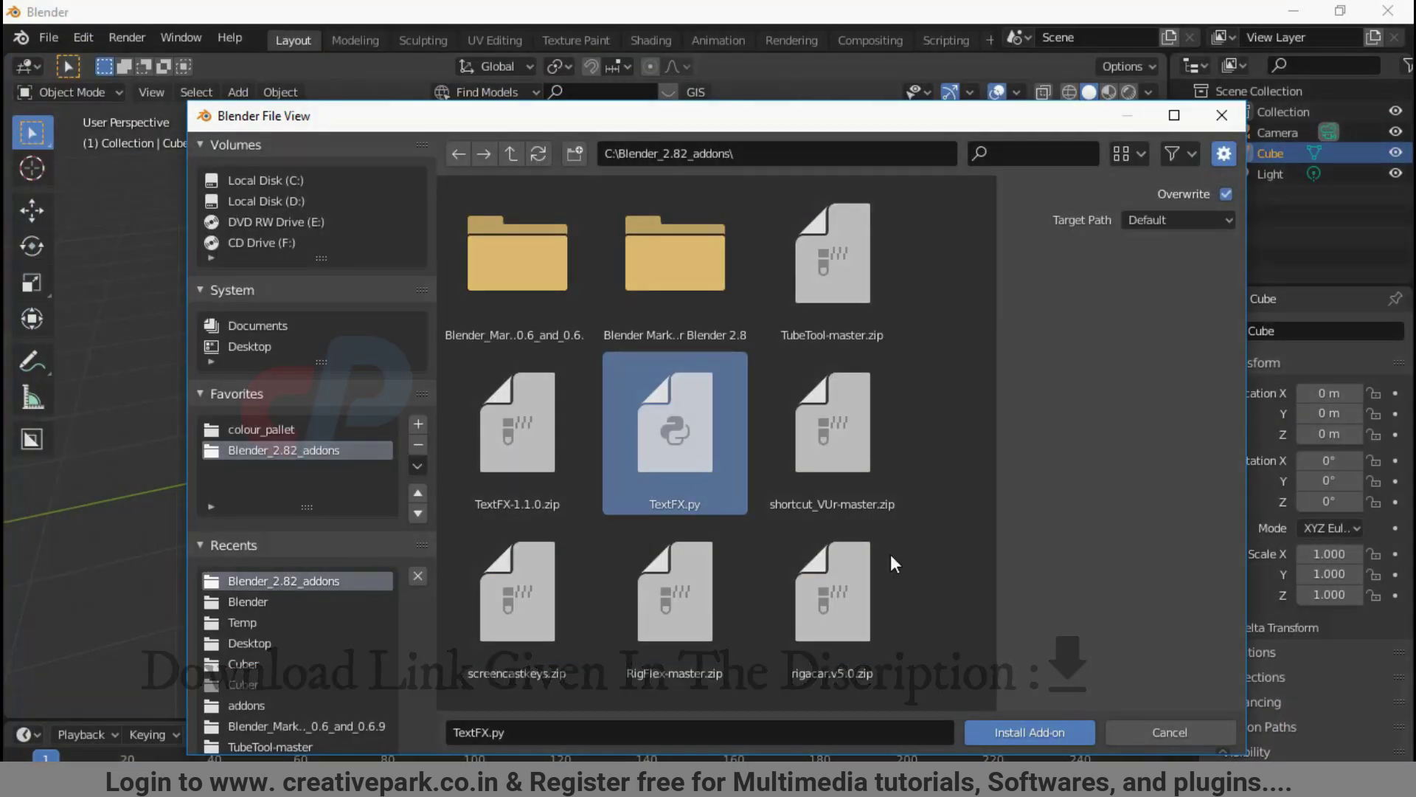
{"action": "left_click", "coordinate": [1170, 731]}
- Search the add-ons for "text", enable Animation: TextFX, expand its details and close the preferences
{"action": "left_click", "coordinate": [729, 168]}
{"action": "type", "text": "text"}
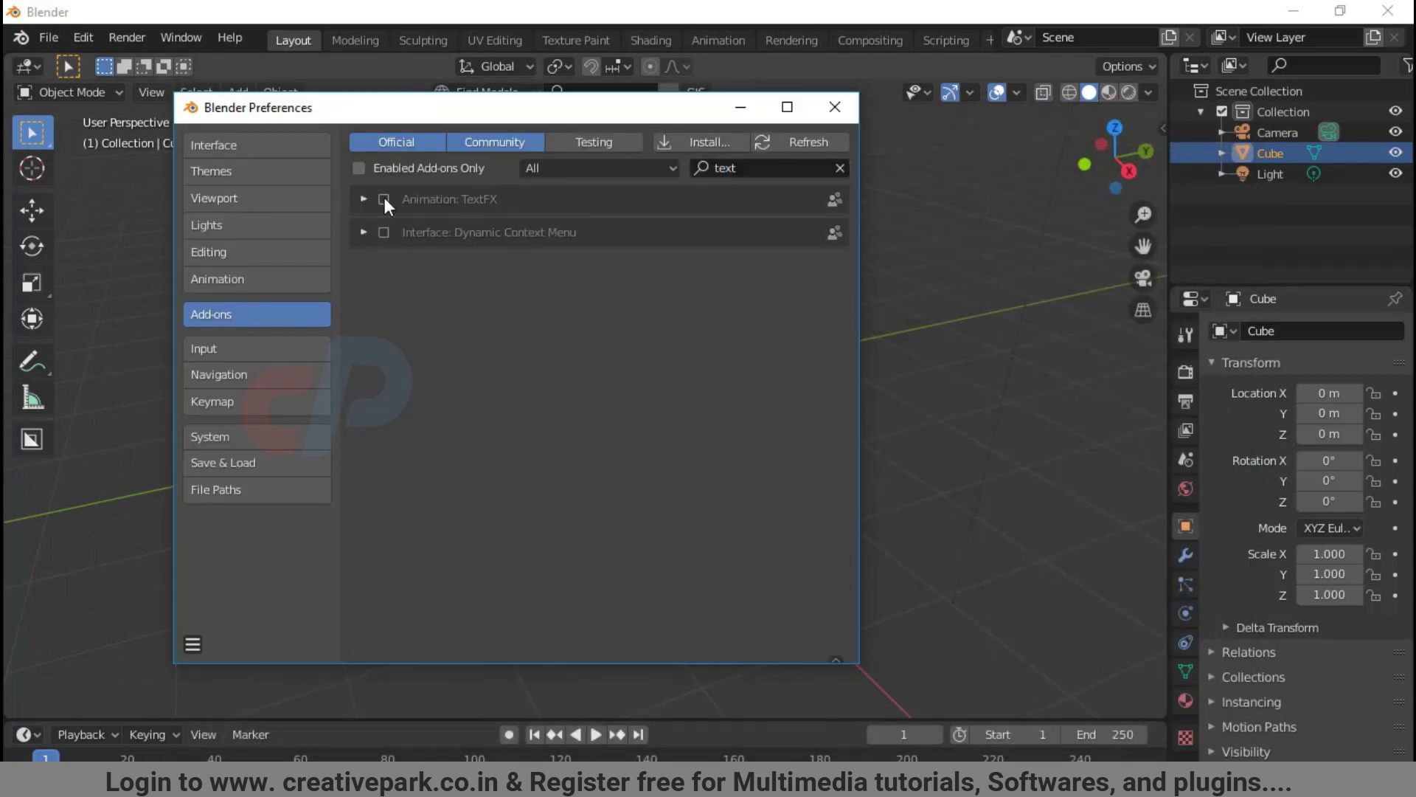
{"action": "left_click", "coordinate": [385, 201]}
{"action": "left_click", "coordinate": [363, 200]}
{"action": "left_click", "coordinate": [193, 644]}
{"action": "left_click", "coordinate": [221, 589]}
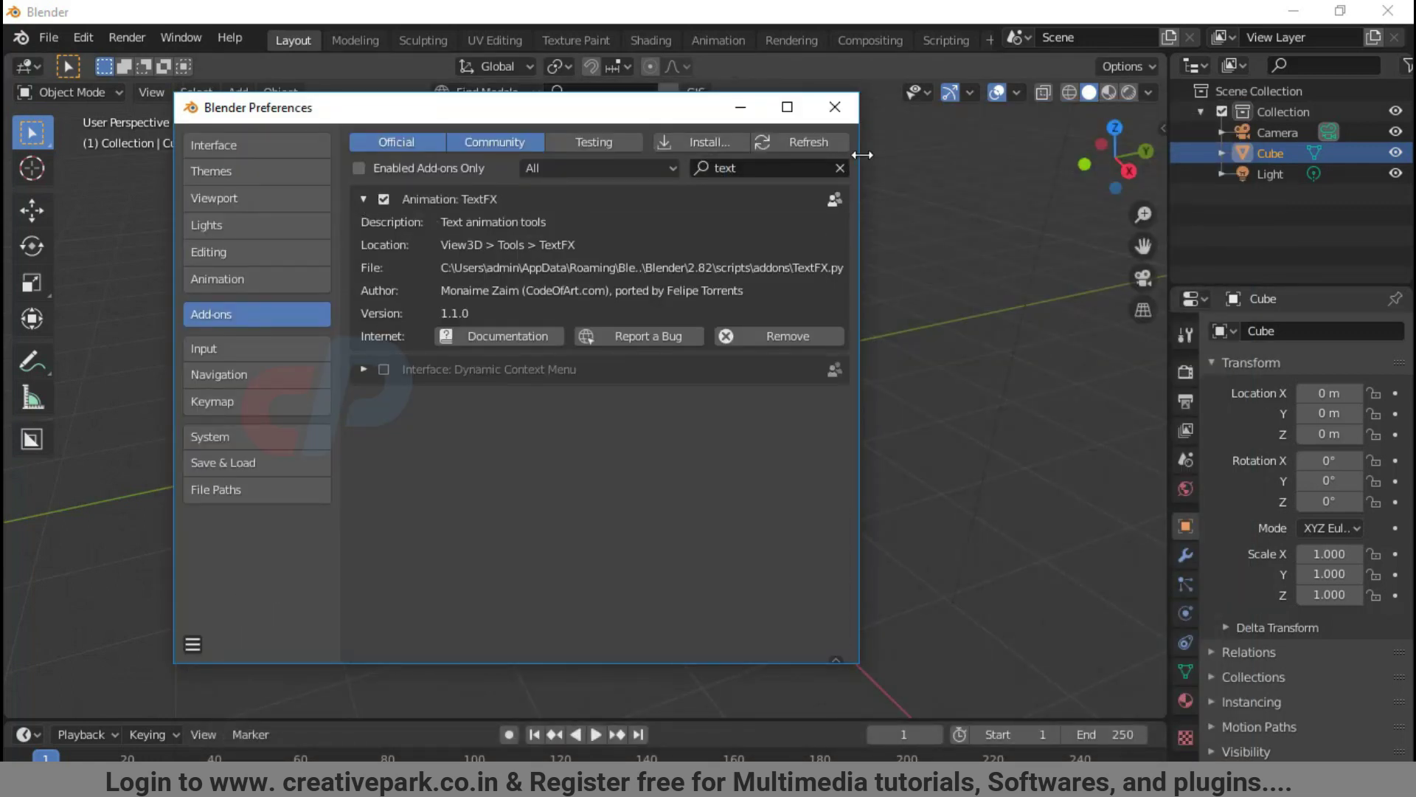
{"action": "left_click", "coordinate": [835, 107]}
- Delete the default cube and add a Simple text object with Text FX
{"action": "key", "text": "n"}
{"action": "left_click", "coordinate": [1155, 693]}
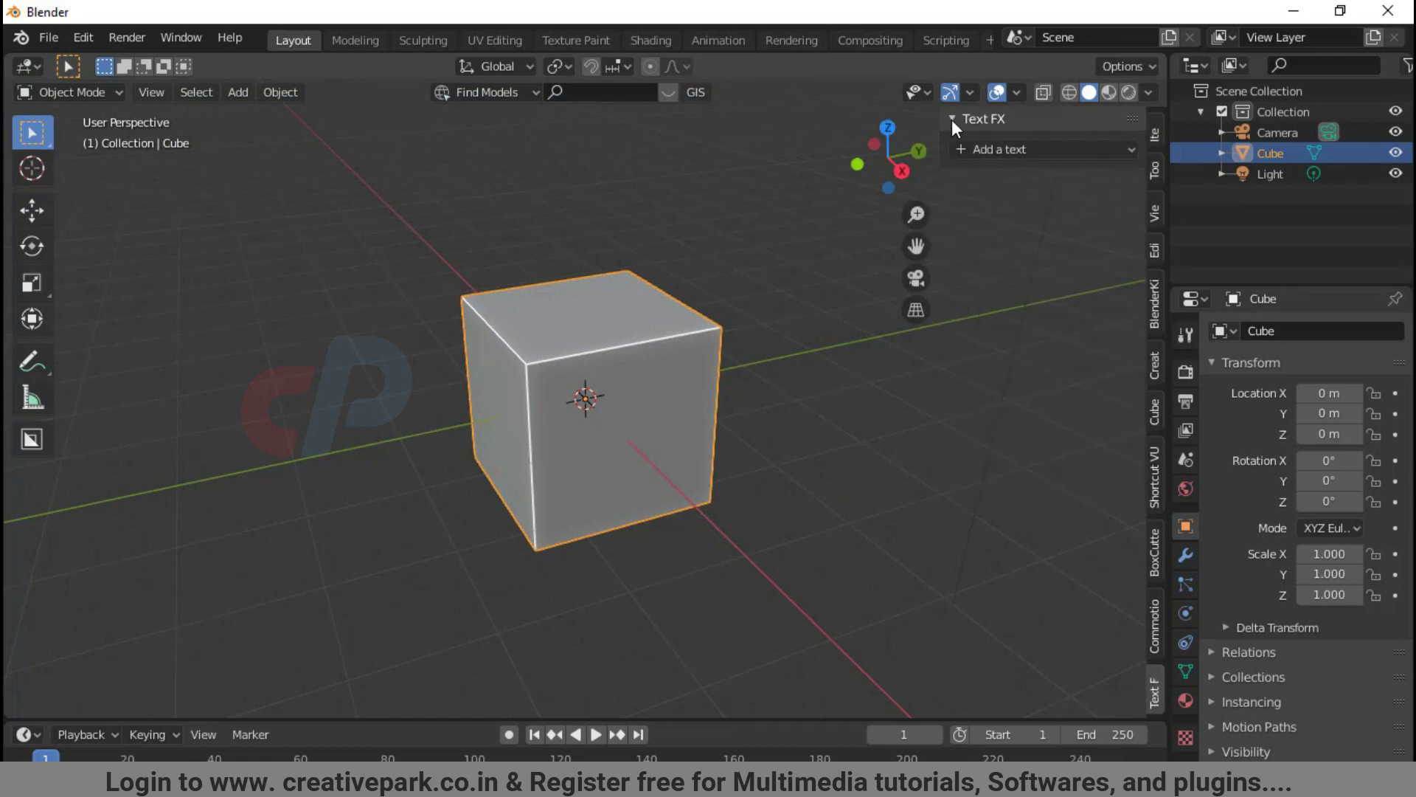
{"action": "key", "text": "Delete"}
{"action": "left_click", "coordinate": [956, 149]}
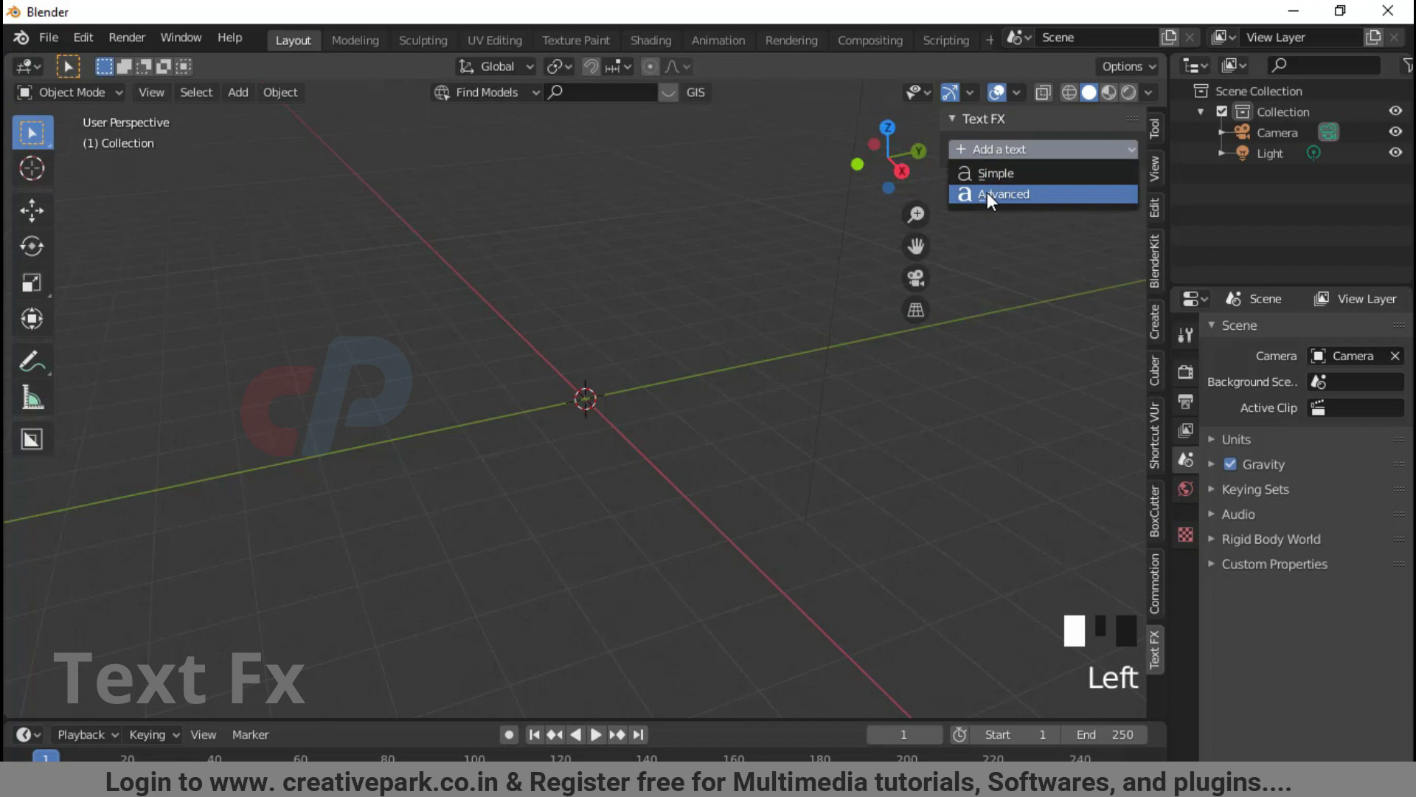
{"action": "left_click", "coordinate": [993, 174]}
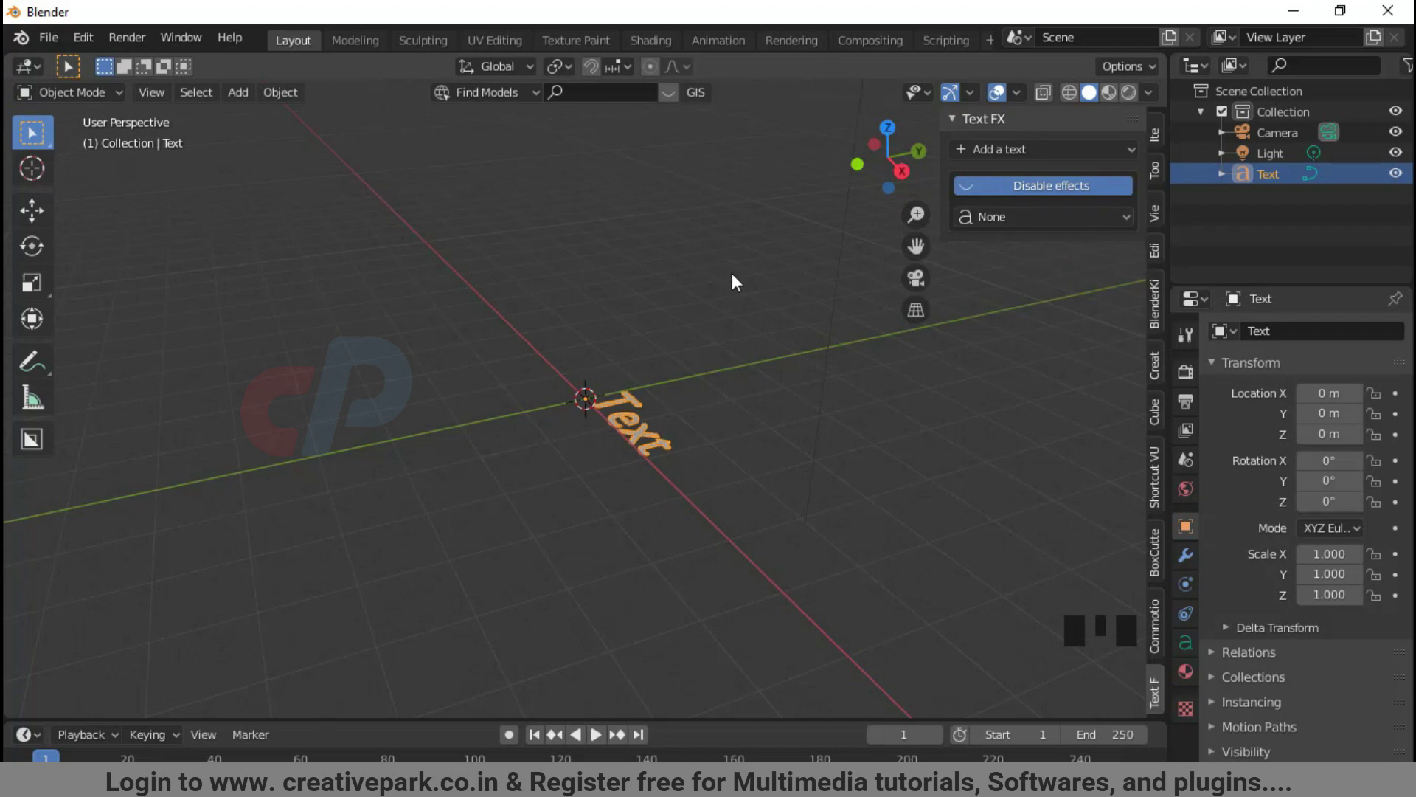
- Apply the Increment effect to the text, play the counting animation and return to the start of the timeline
{"action": "key", "text": "KP_7"}
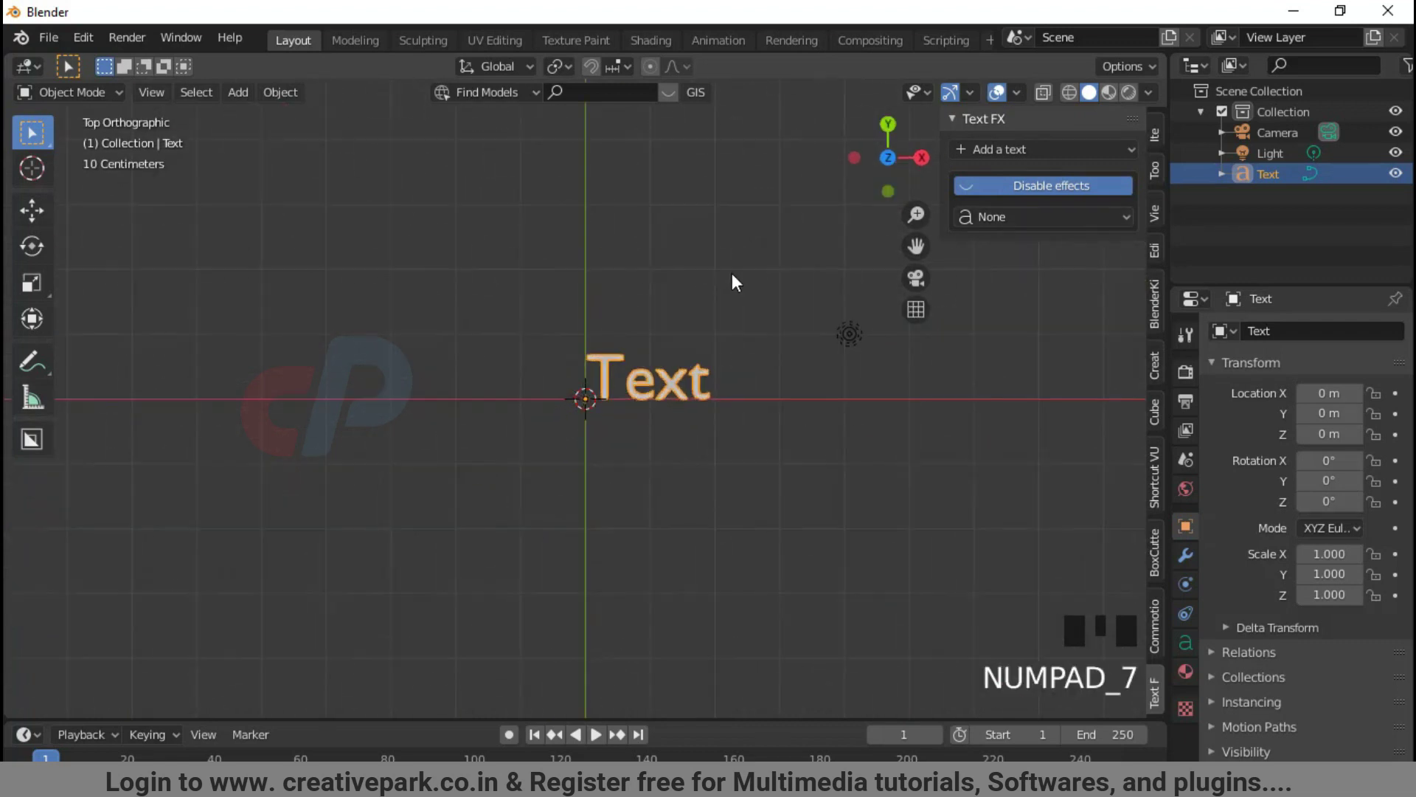
{"action": "left_click", "coordinate": [1035, 218]}
{"action": "left_click", "coordinate": [1039, 241]}
{"action": "left_click", "coordinate": [596, 735]}
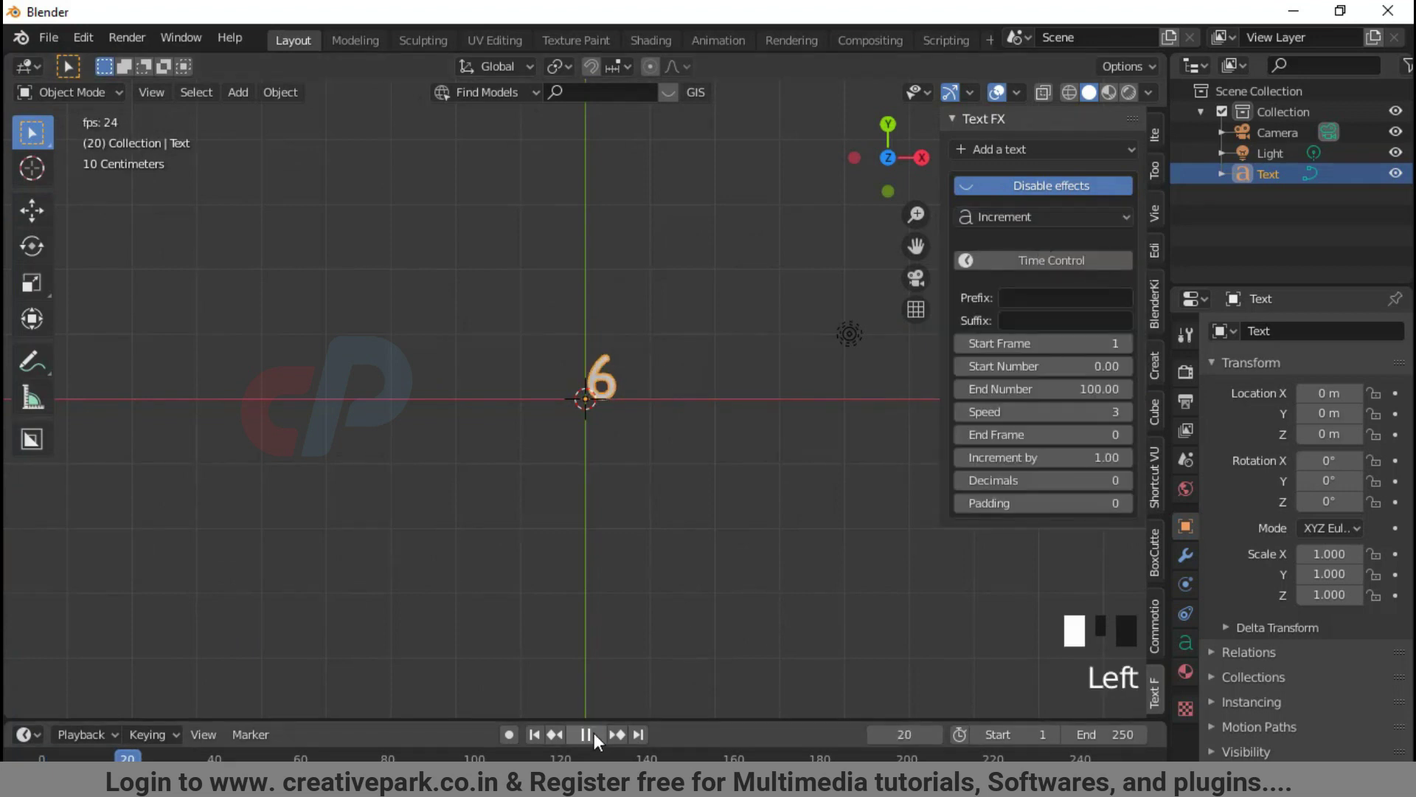
{"action": "left_click", "coordinate": [42, 756]}
- Set the Increment effect's prefix to "creativepark" and play the animation
{"action": "left_click", "coordinate": [1067, 297]}
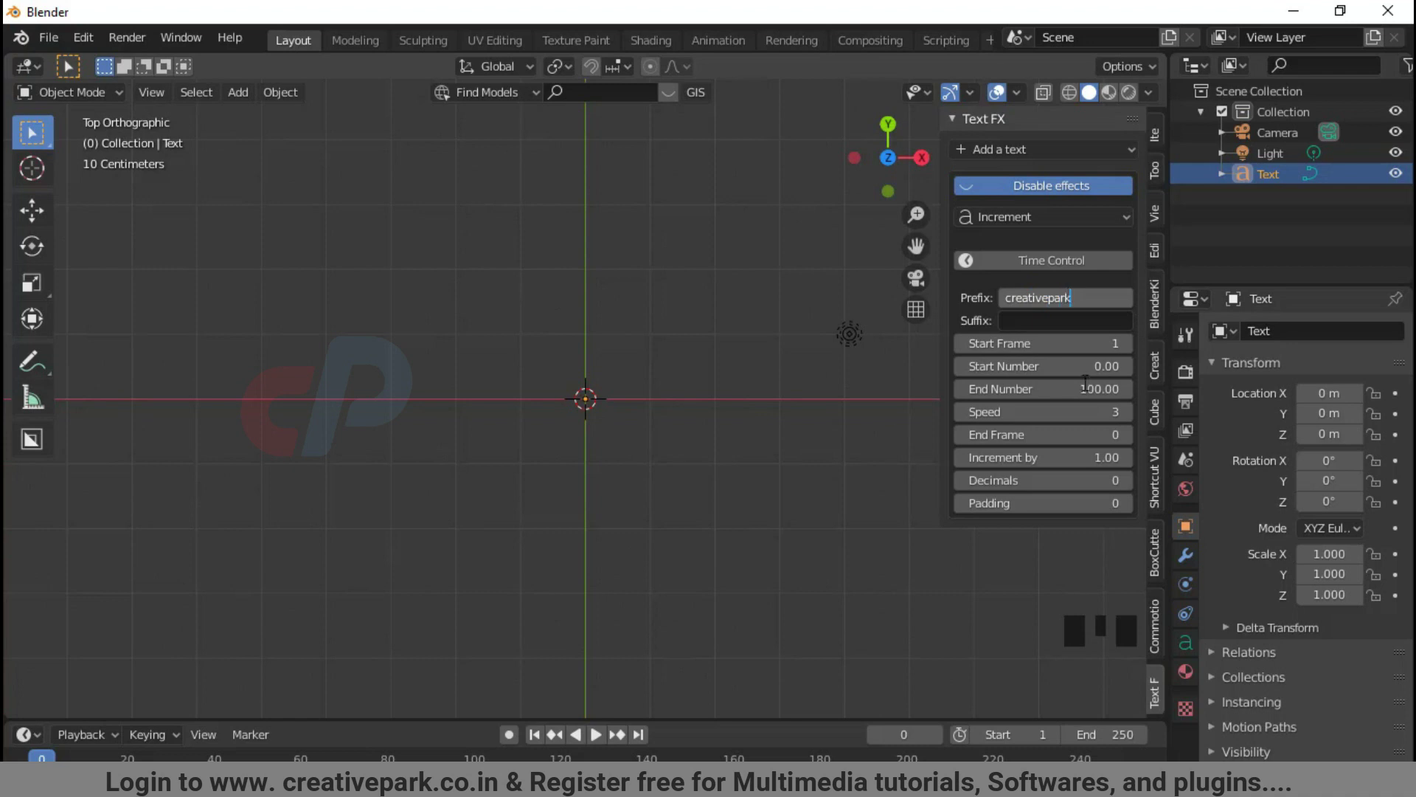
{"action": "key", "text": "Return"}
{"action": "left_click", "coordinate": [590, 734]}
{"action": "middle_click_drag", "start_coordinate": [792, 582], "coordinate": [709, 582], "text": "shift"}
{"action": "left_click", "coordinate": [597, 734]}
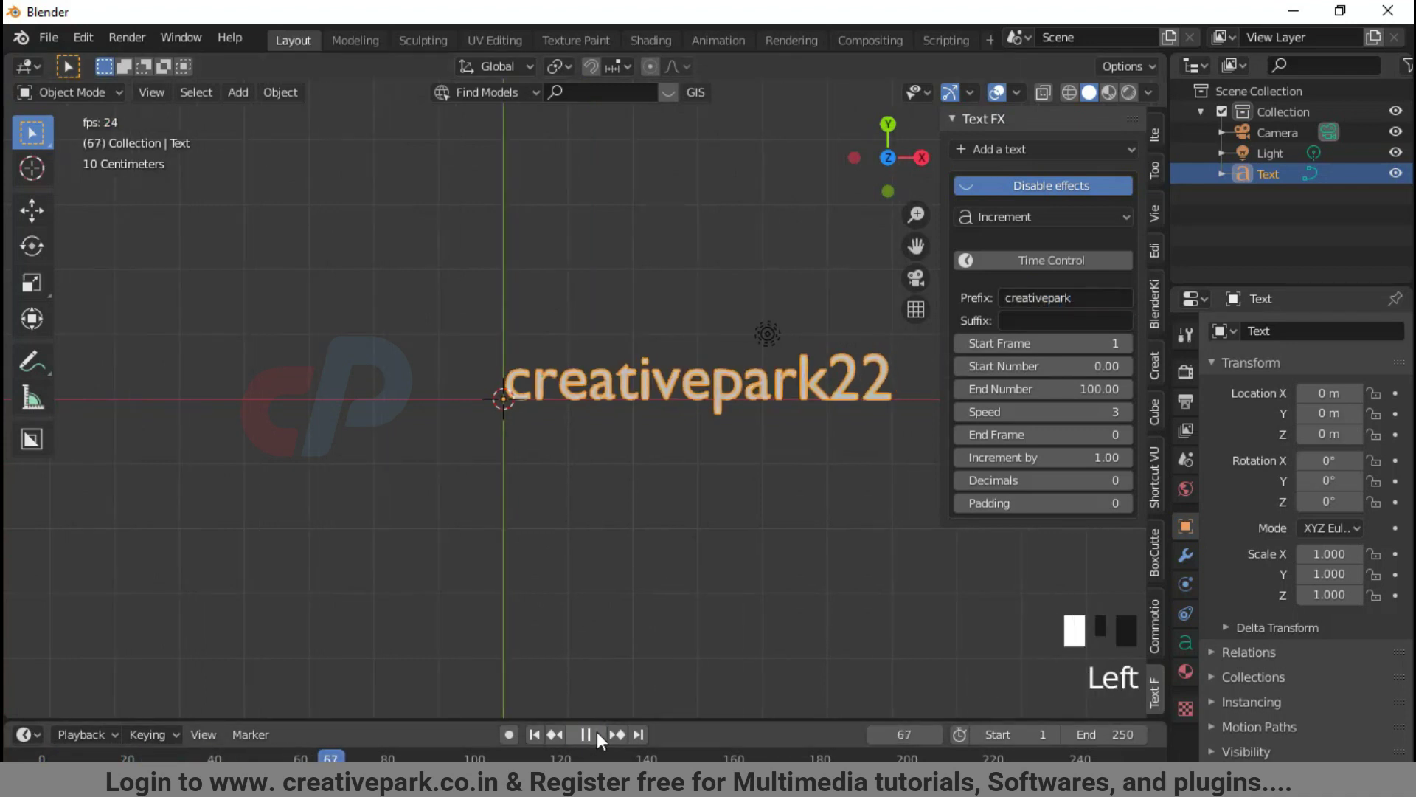
{"action": "left_click", "coordinate": [598, 736]}
- Clear the prefix, set the suffix to "creativepark" and play the counter animation
{"action": "key", "text": "BackSpace"}
{"action": "left_click", "coordinate": [1040, 320]}
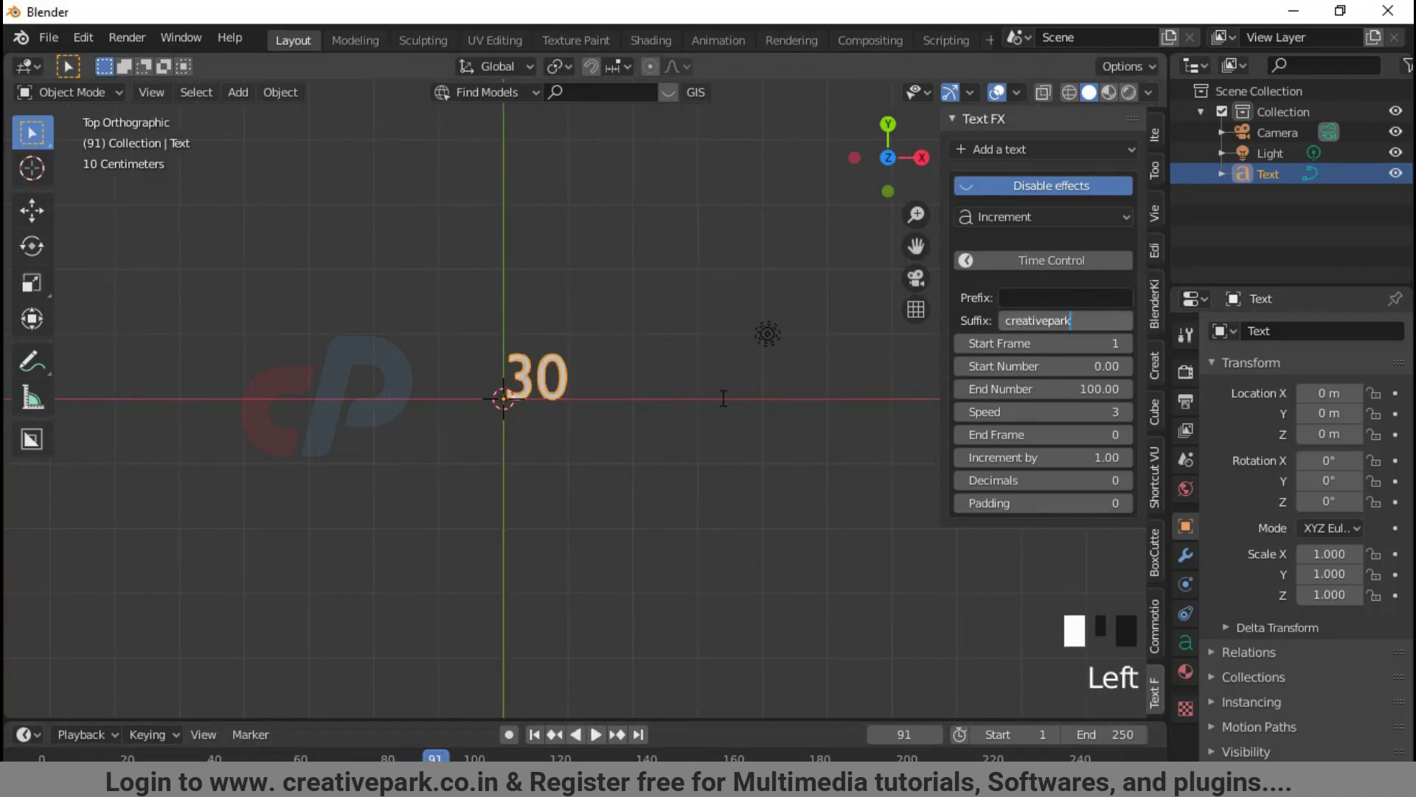
{"action": "key", "text": "Return"}
{"action": "left_click", "coordinate": [595, 735]}
{"action": "left_click", "coordinate": [598, 735]}
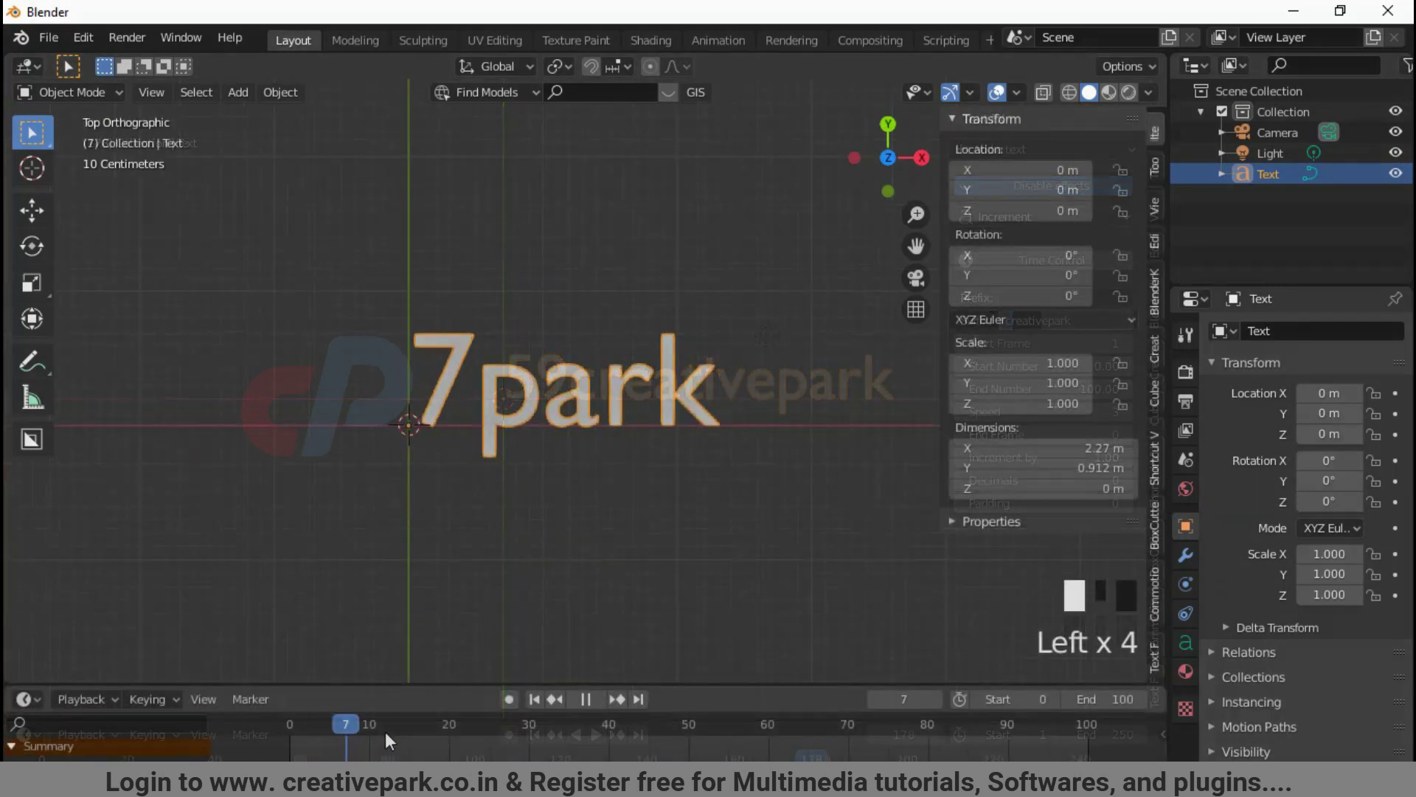
- Raise the Increment effect's speed to 5 and preview the counting on the timeline
{"action": "left_click_drag", "start_coordinate": [385, 732], "coordinate": [528, 734]}
{"action": "left_click", "coordinate": [1153, 653]}
{"action": "left_click", "coordinate": [1125, 411]}
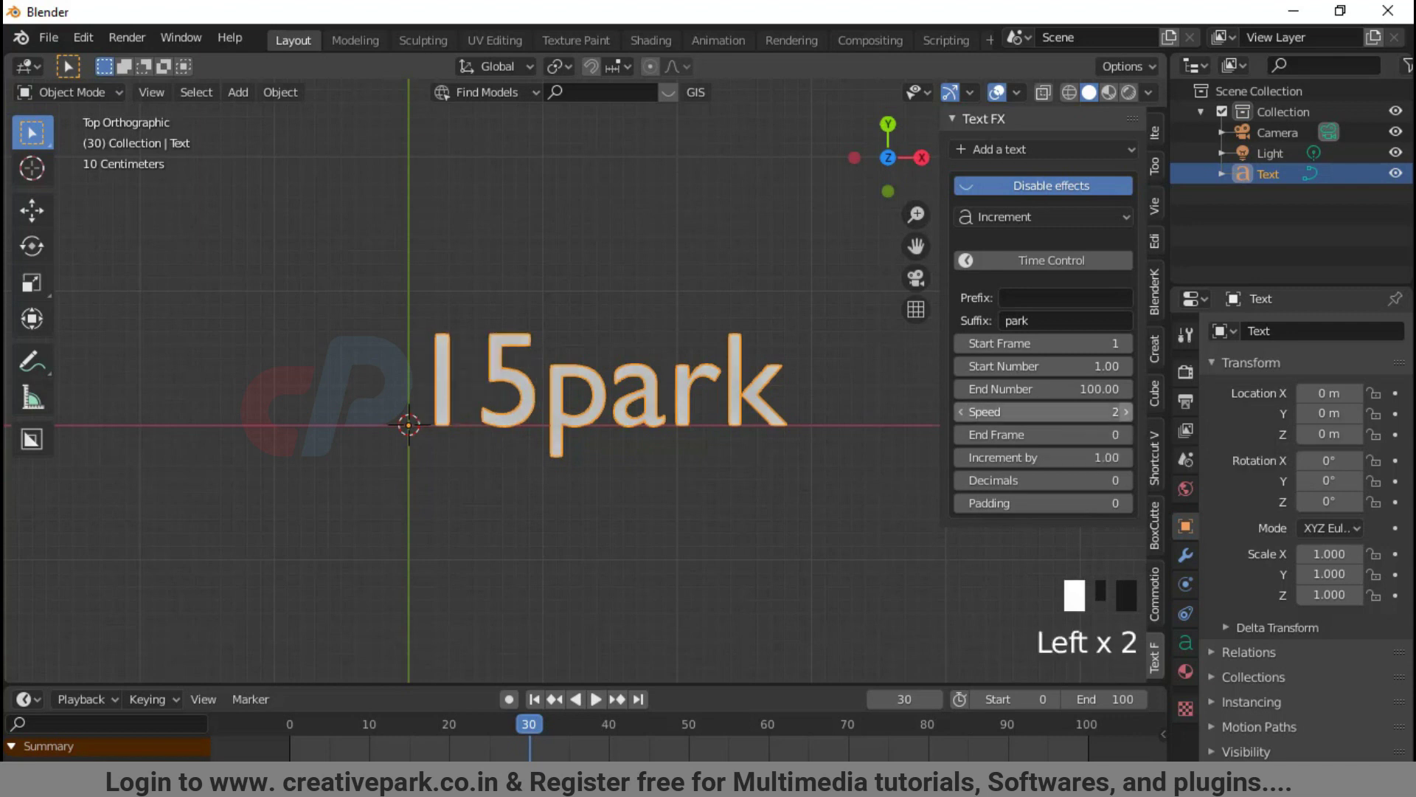
{"action": "left_click", "coordinate": [1125, 412]}
{"action": "left_click_drag", "start_coordinate": [528, 734], "coordinate": [463, 734]}
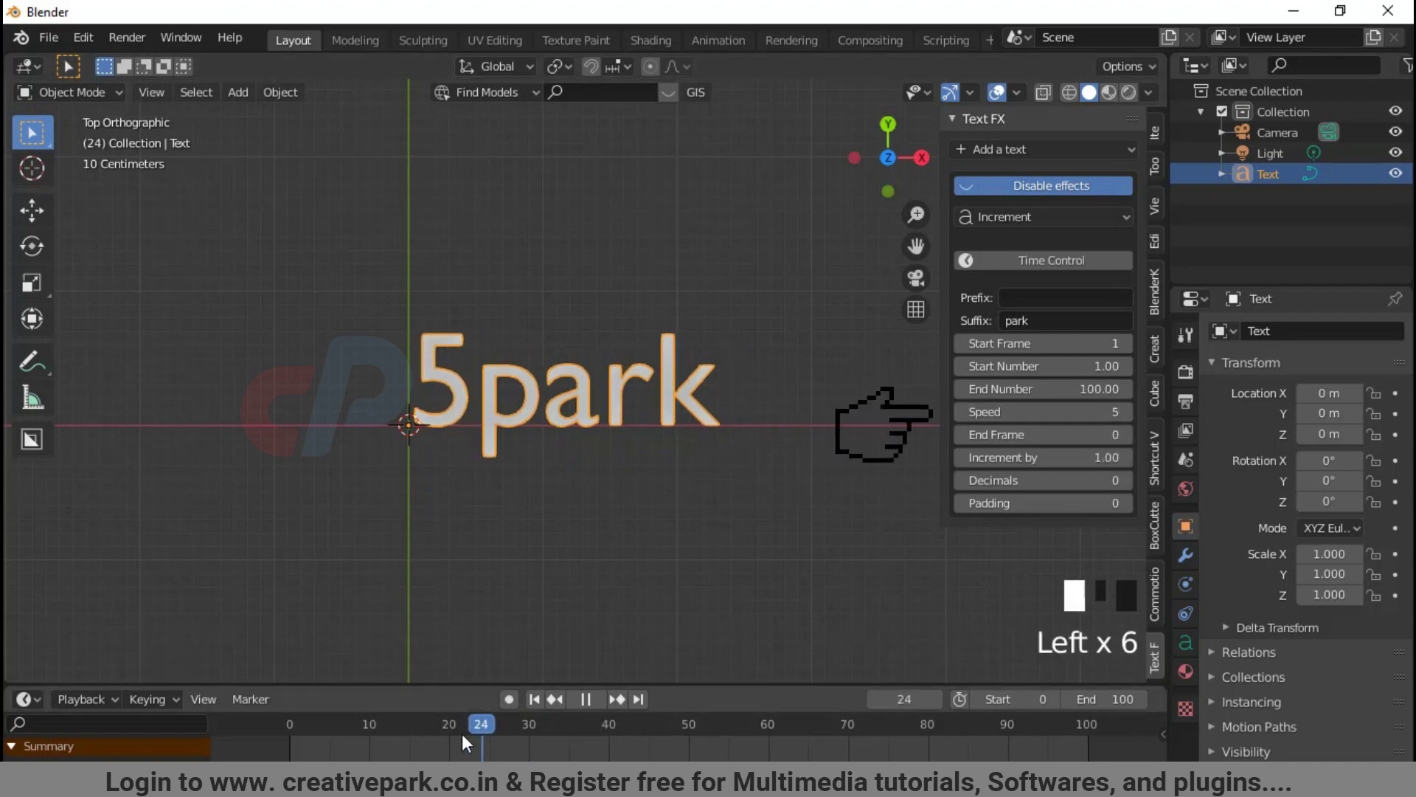
{"action": "key", "text": "space"}
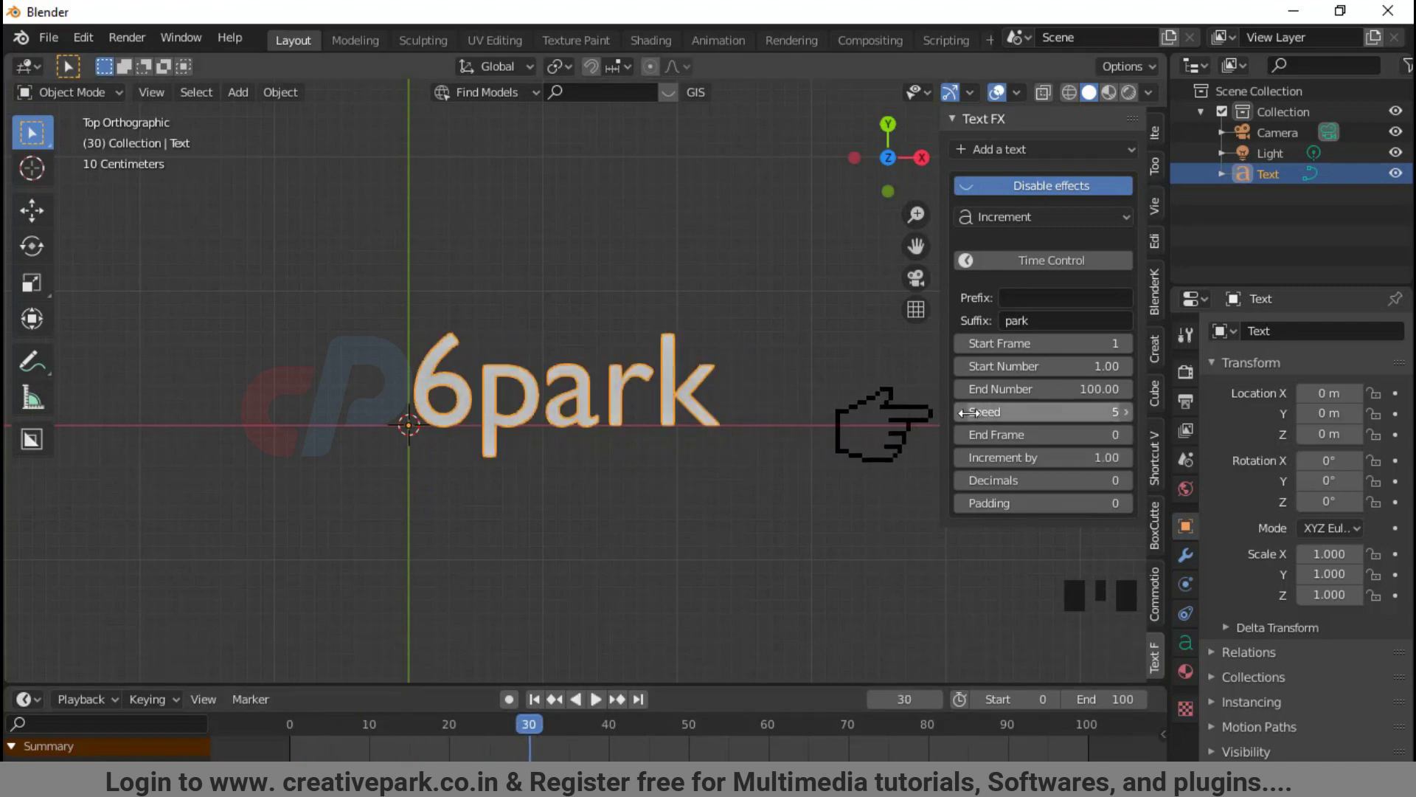
- Lower the Increment speed to 1 and step back and forth through the frames to check the counter
{"action": "left_click", "coordinate": [961, 412]}
{"action": "left_click", "coordinate": [960, 412]}
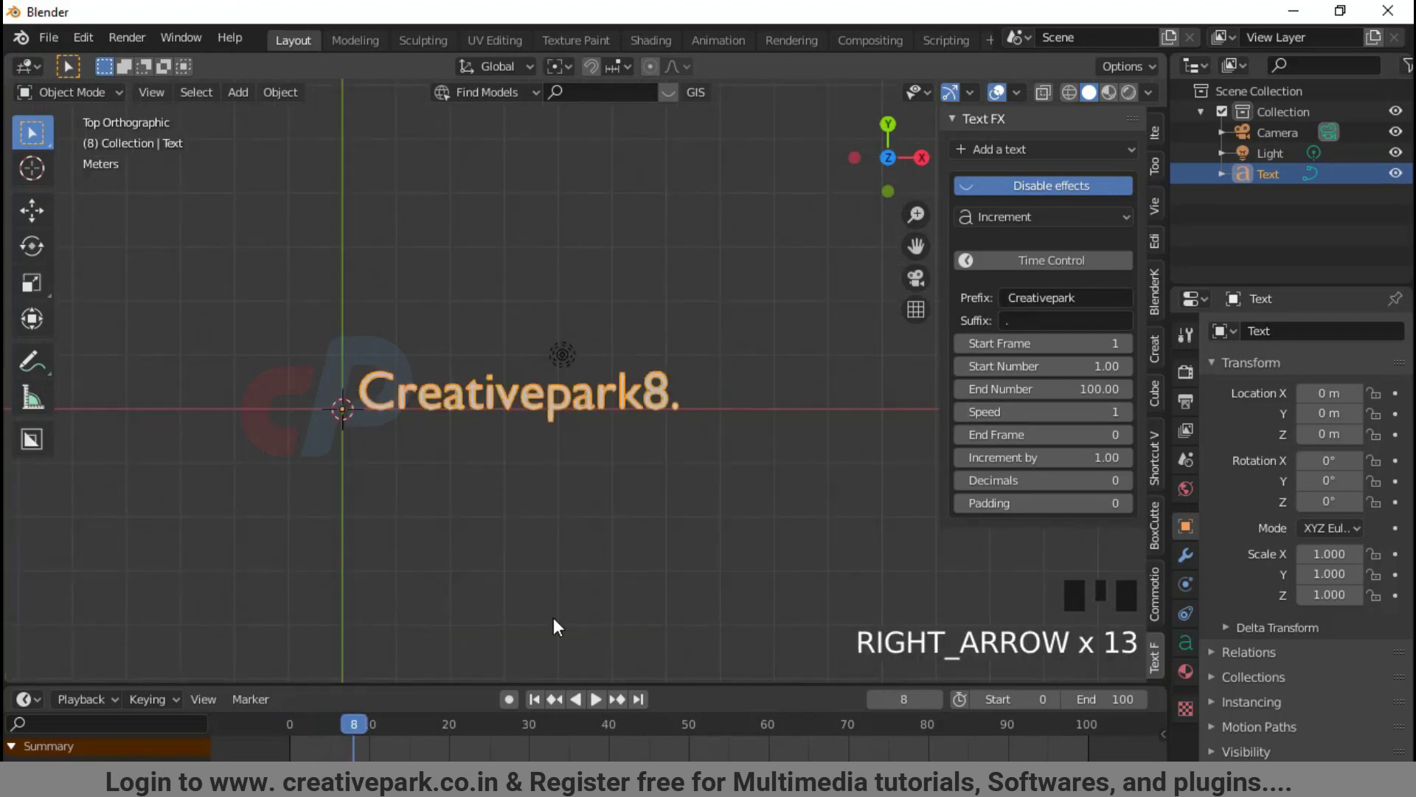
{"action": "key", "text": "Left"}
{"action": "key", "text": "Left"}
{"action": "key", "text": "Left"}
{"action": "key", "text": "Left"}
{"action": "key", "text": "Left"}
{"action": "key", "text": "Left"}
{"action": "key", "text": "Left"}
{"action": "key", "text": "Left"}
{"action": "key", "text": "Left"}
{"action": "key", "text": "Left"}
{"action": "key", "text": "Left"}
{"action": "key", "text": "Left"}
{"action": "key", "text": "Left"}
{"action": "key", "text": "Left"}
{"action": "key", "text": "Left"}
{"action": "key", "text": "Left"}
{"action": "key", "text": "Left"}
{"action": "key", "text": "Left"}
{"action": "key", "text": "Right"}
{"action": "key", "text": "Right"}
{"action": "key", "text": "Right"}
{"action": "key", "text": "Right"}
{"action": "key", "text": "Right"}
{"action": "key", "text": "Right"}
{"action": "key", "text": "Right"}
{"action": "key", "text": "Right"}
{"action": "key", "text": "Right"}
{"action": "key", "text": "Right"}
{"action": "key", "text": "Right"}
{"action": "key", "text": "Right"}
{"action": "key", "text": "Right"}
{"action": "key", "text": "Right"}
{"action": "key", "text": "Right"}
{"action": "key", "text": "Right"}
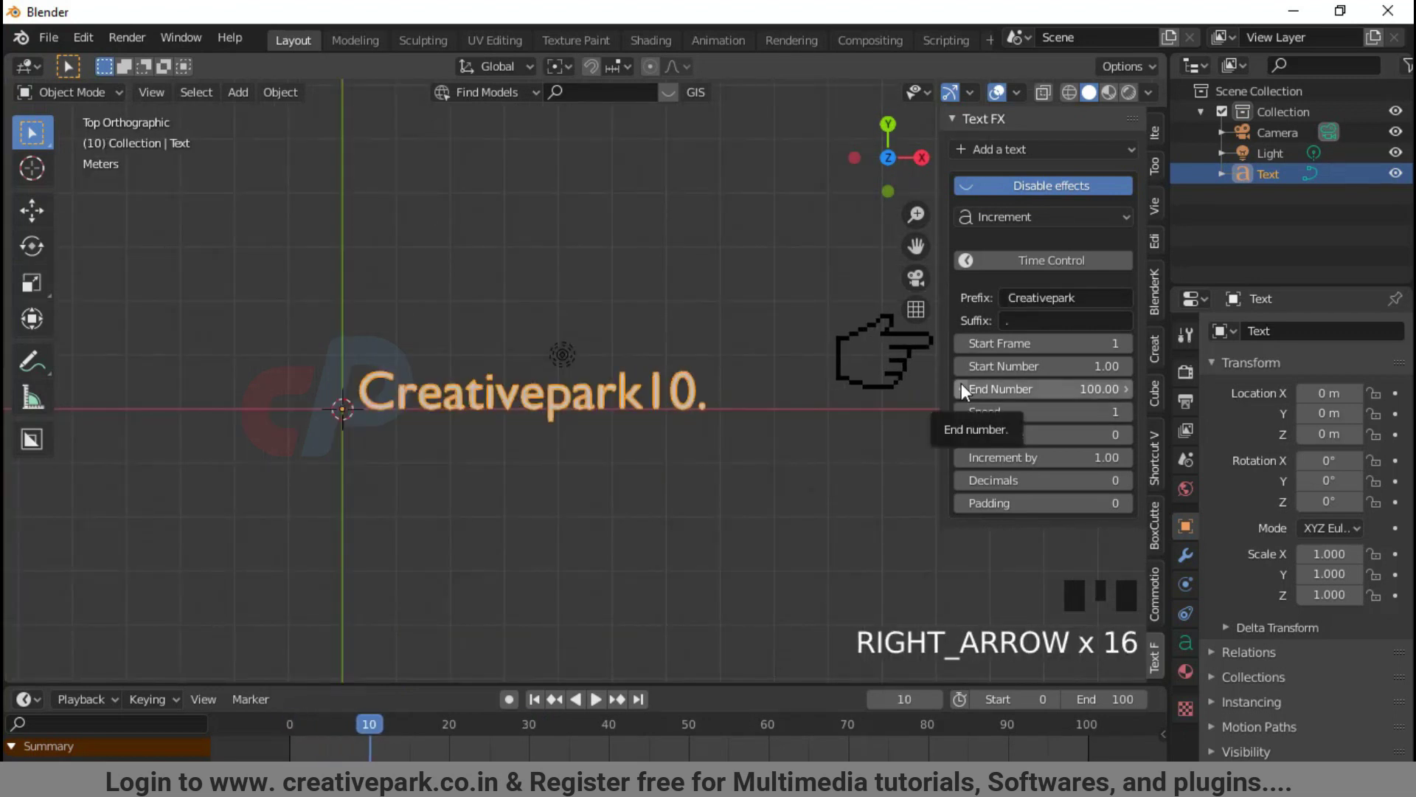
- Set the Increment effect's start frame to 10 and step through the frames around it
{"action": "left_click", "coordinate": [967, 343]}
{"action": "type", "text": "10"}
{"action": "key", "text": "Return"}
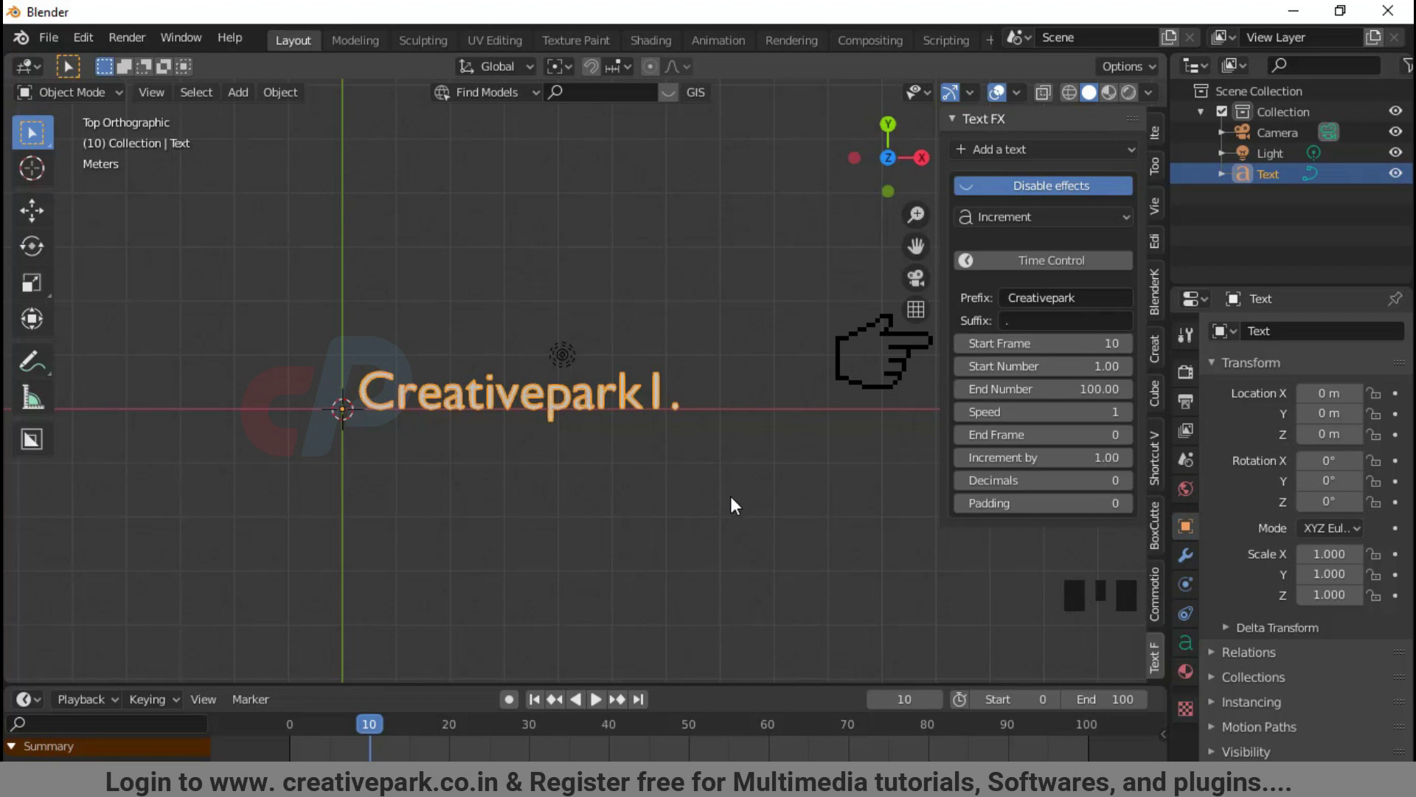
{"action": "key", "text": "Left"}
{"action": "key", "text": "Left"}
{"action": "key", "text": "Left"}
{"action": "key", "text": "Left"}
{"action": "key", "text": "Left"}
{"action": "key", "text": "Left"}
{"action": "key", "text": "Left"}
{"action": "key", "text": "Left"}
{"action": "key", "text": "Left"}
{"action": "key", "text": "Left"}
{"action": "key", "text": "Left"}
{"action": "key", "text": "Left"}
{"action": "key", "text": "Left"}
{"action": "key", "text": "Left"}
{"action": "key", "text": "Left"}
{"action": "key", "text": "Right"}
{"action": "key", "text": "Right"}
{"action": "key", "text": "Right"}
{"action": "key", "text": "Right"}
{"action": "key", "text": "Right"}
{"action": "key", "text": "Right"}
{"action": "key", "text": "Right"}
{"action": "key", "text": "Right"}
{"action": "key", "text": "Right"}
{"action": "key", "text": "Right"}
{"action": "key", "text": "Right"}
{"action": "key", "text": "Right"}
{"action": "key", "text": "Right"}
{"action": "key", "text": "Right"}
{"action": "key", "text": "Right"}
{"action": "key", "text": "Right"}
{"action": "key", "text": "Right"}
{"action": "key", "text": "Right"}
{"action": "key", "text": "Right"}
{"action": "key", "text": "Right"}
{"action": "key", "text": "Right"}
{"action": "key", "text": "Right"}
{"action": "key", "text": "Right"}
{"action": "key", "text": "Right"}
{"action": "key", "text": "Right"}
{"action": "key", "text": "Right"}
{"action": "key", "text": "Right"}
{"action": "key", "text": "Left"}
{"action": "key", "text": "Left"}
{"action": "key", "text": "Left"}
{"action": "key", "text": "Left"}
{"action": "key", "text": "Left"}
{"action": "key", "text": "Left"}
{"action": "key", "text": "Left"}
{"action": "key", "text": "Left"}
{"action": "key", "text": "Left"}
{"action": "key", "text": "Left"}
{"action": "key", "text": "Left"}
{"action": "key", "text": "Left"}
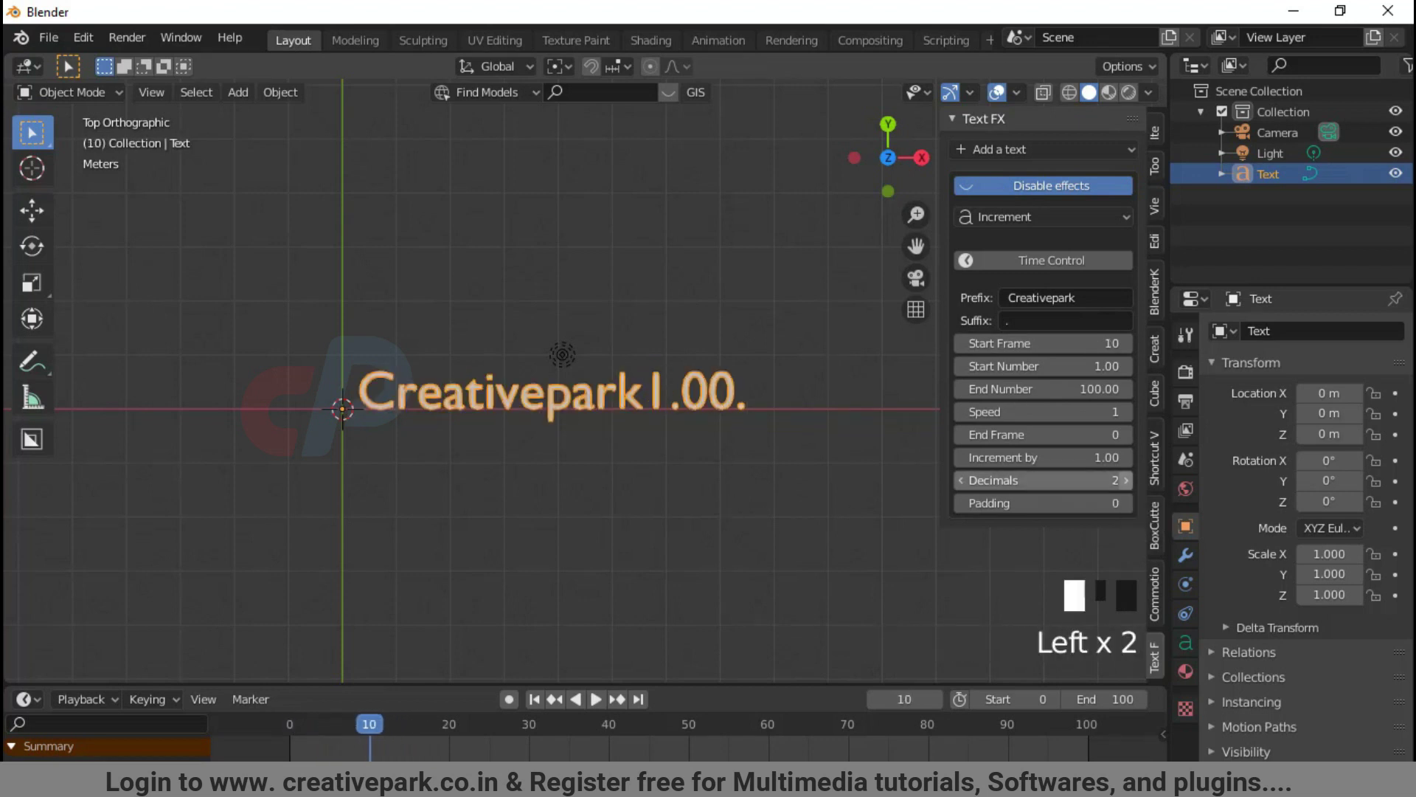
- Step through the frames of the counter with decimals and set its padding to 3
{"action": "key", "text": "Left"}
{"action": "key", "text": "Left"}
{"action": "key", "text": "Left"}
{"action": "key", "text": "Left"}
{"action": "key", "text": "Left"}
{"action": "key", "text": "Left"}
{"action": "key", "text": "Left"}
{"action": "key", "text": "Left"}
{"action": "left_click", "coordinate": [1126, 503]}
{"action": "left_click", "coordinate": [1126, 503]}
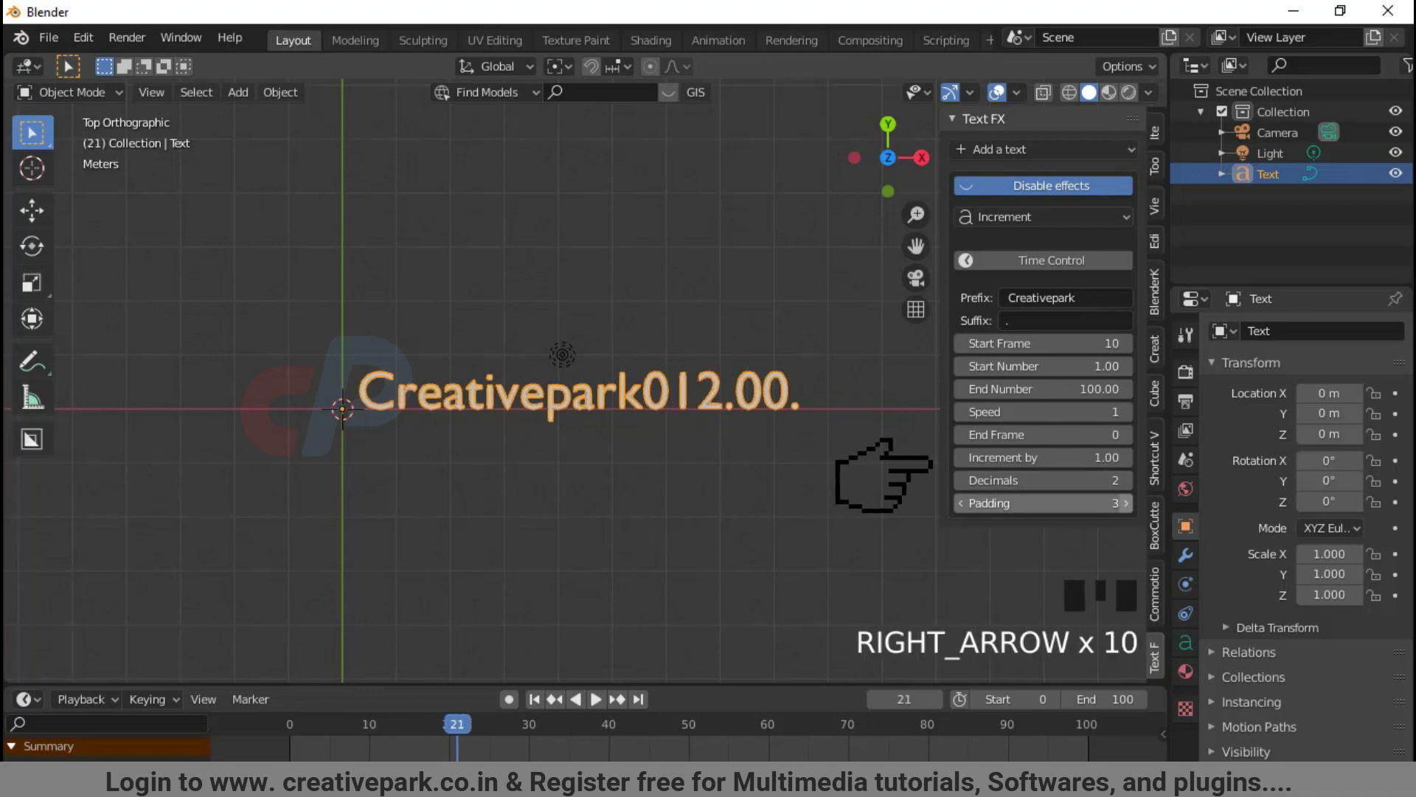
- Reset the counter's padding and decimals to 0 and step through the frames
{"action": "left_click", "coordinate": [961, 503]}
{"action": "left_click", "coordinate": [961, 503]}
{"action": "key", "text": "Left"}
{"action": "key", "text": "Left"}
{"action": "key", "text": "Left"}
{"action": "key", "text": "Right"}
{"action": "key", "text": "Right"}
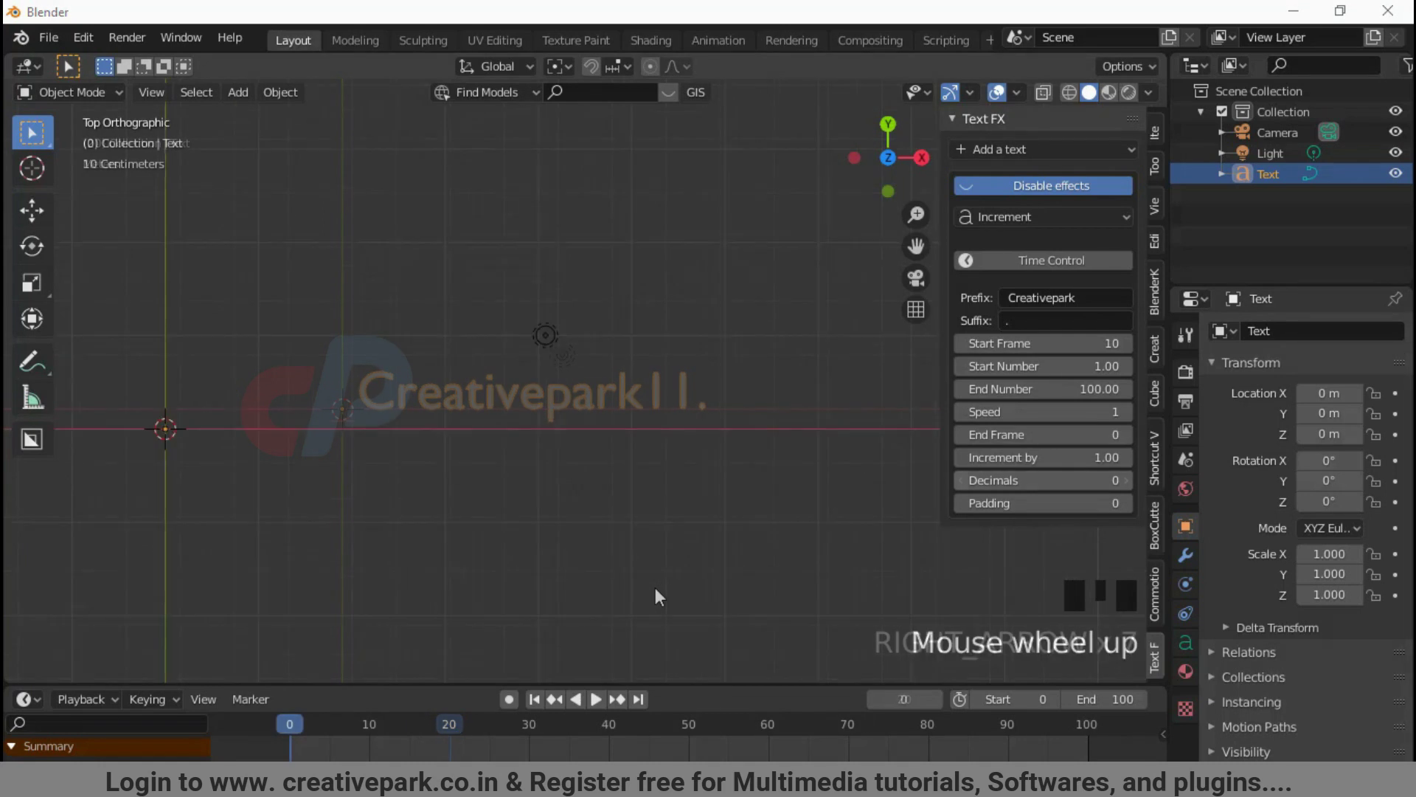
- Switch the text effect to Typewriter and enter "CreativePark" as its text
{"action": "left_click", "coordinate": [1118, 216]}
{"action": "left_click", "coordinate": [1054, 263]}
{"action": "scroll", "coordinate": [913, 357], "scroll_direction": "down", "scroll_amount": 1}
{"action": "left_click", "coordinate": [1024, 286]}
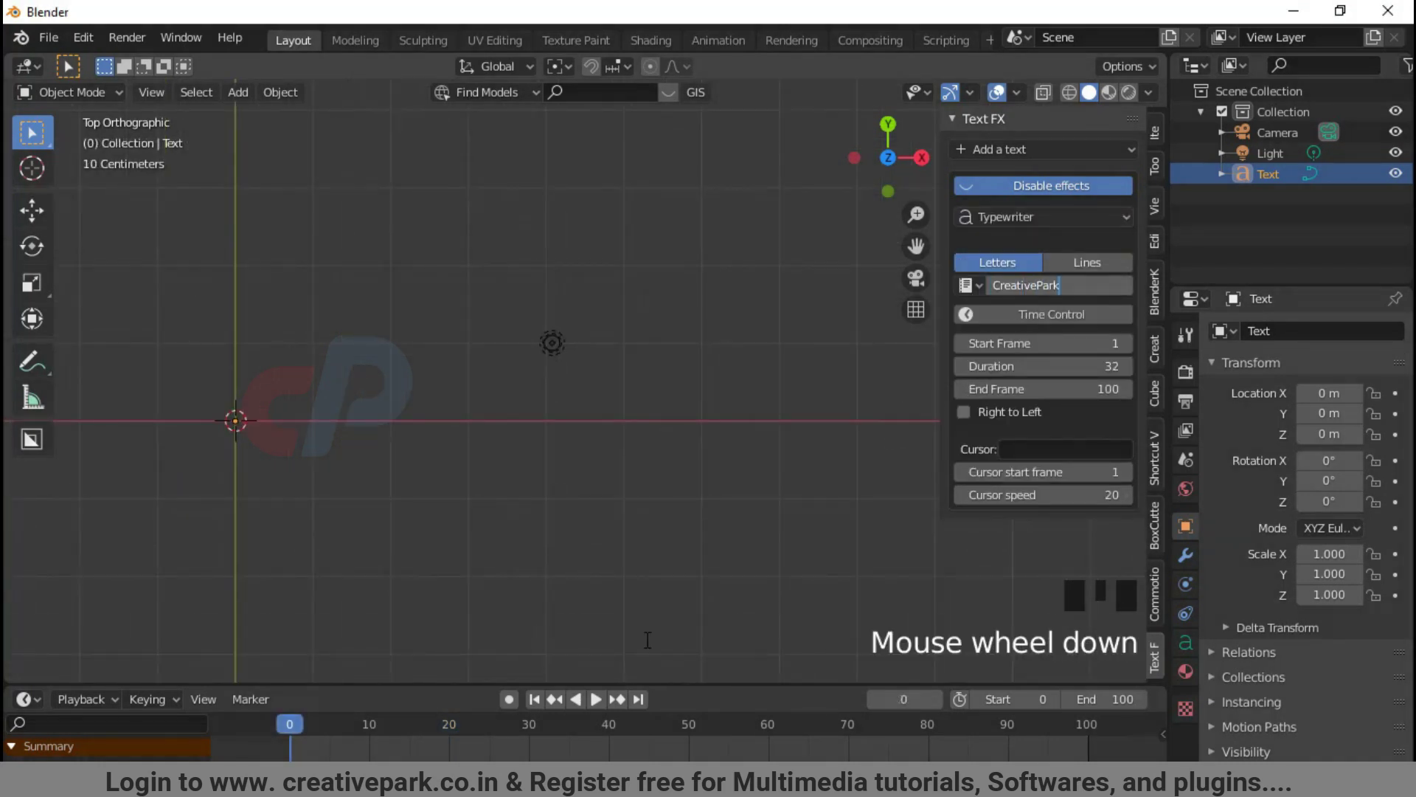
{"action": "key", "text": "Return"}
- Play and scrub the typewriter animation, and return to frame 0
{"action": "key", "text": "space"}
{"action": "left_click_drag", "start_coordinate": [551, 722], "coordinate": [696, 722]}
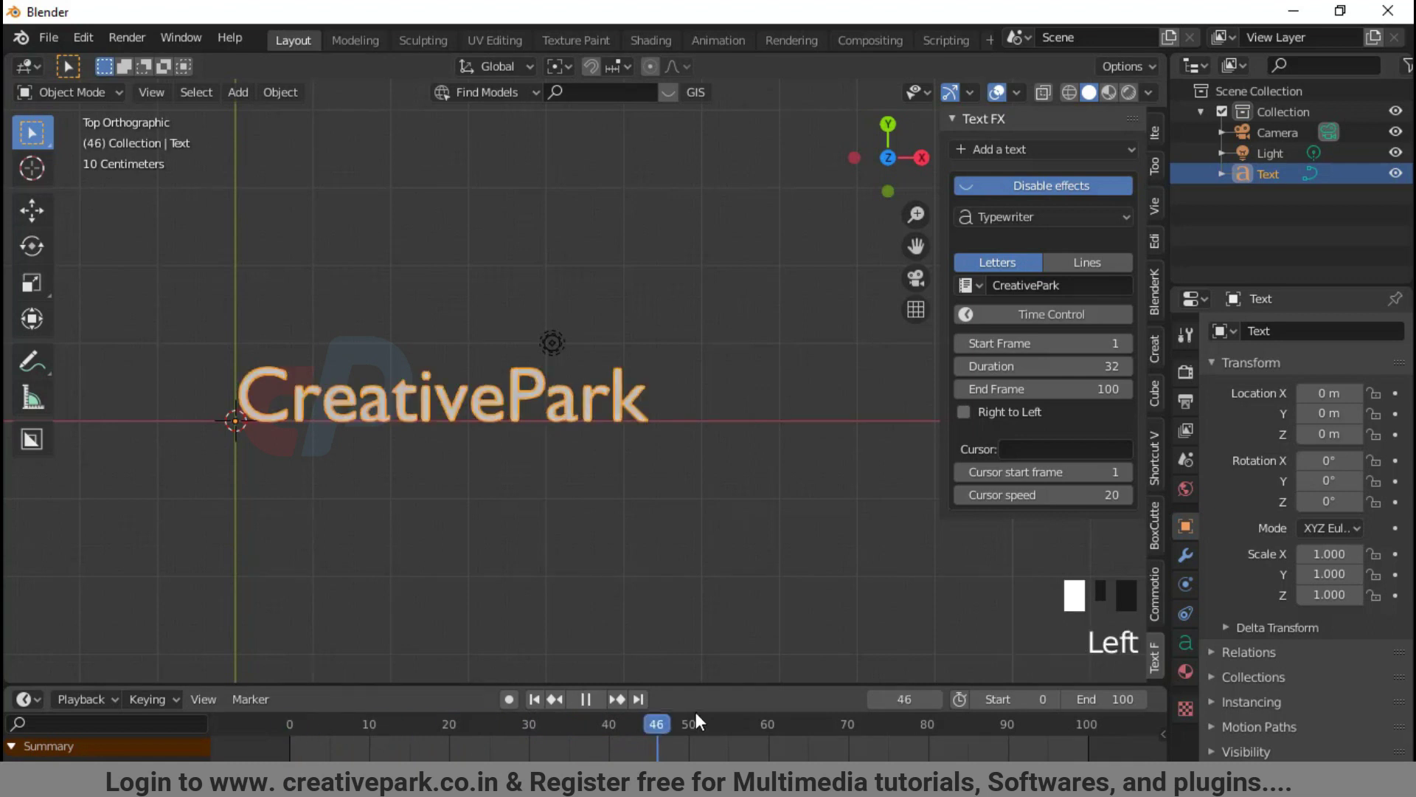
{"action": "key", "text": "space"}
{"action": "key", "text": "space"}
{"action": "left_click_drag", "start_coordinate": [798, 724], "coordinate": [290, 723]}
- Preview the typewriter effect with Right to Left enabled, turn the option back off and replay
{"action": "left_click", "coordinate": [963, 412]}
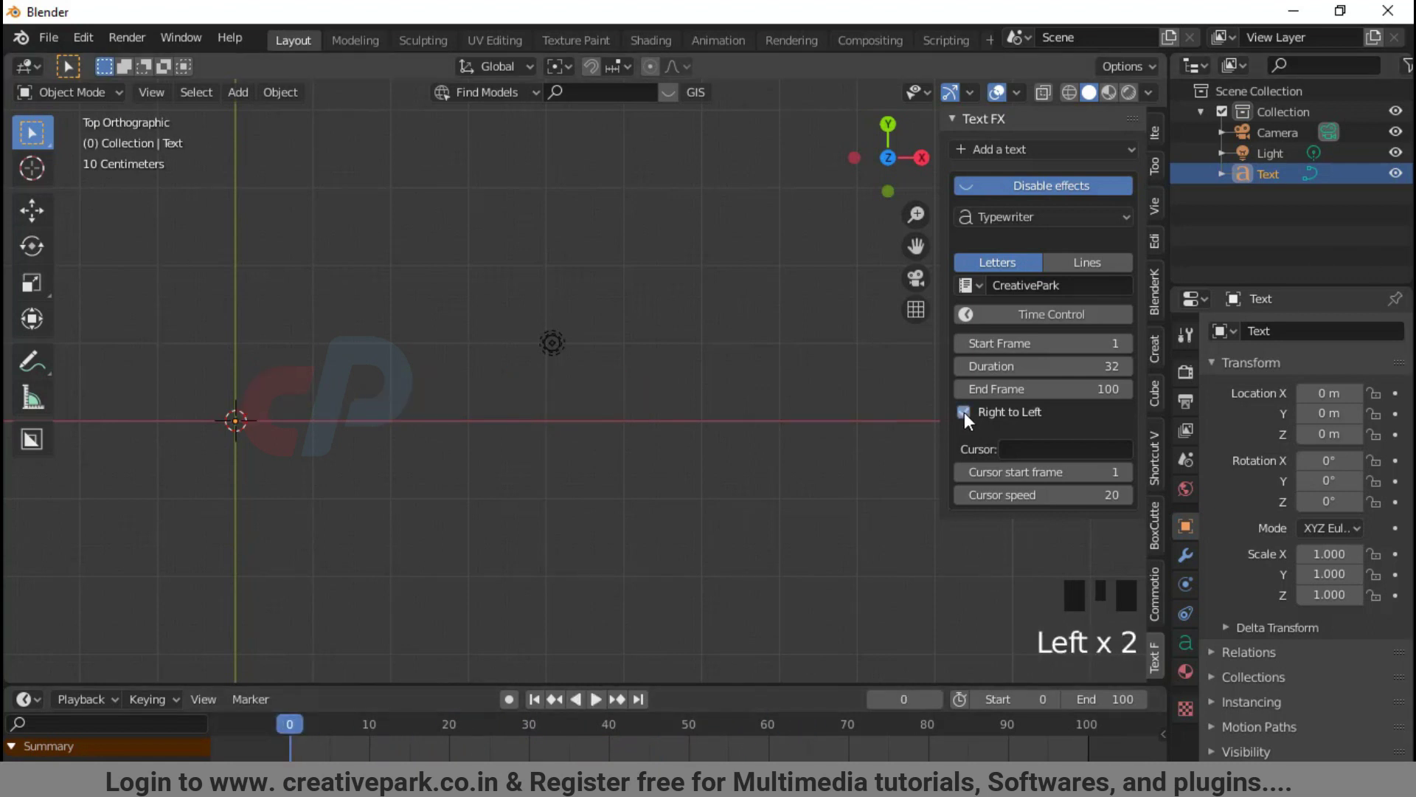
{"action": "key", "text": "space"}
{"action": "key", "text": "space"}
{"action": "left_click", "coordinate": [963, 412]}
{"action": "key", "text": "space"}
{"action": "key", "text": "space"}
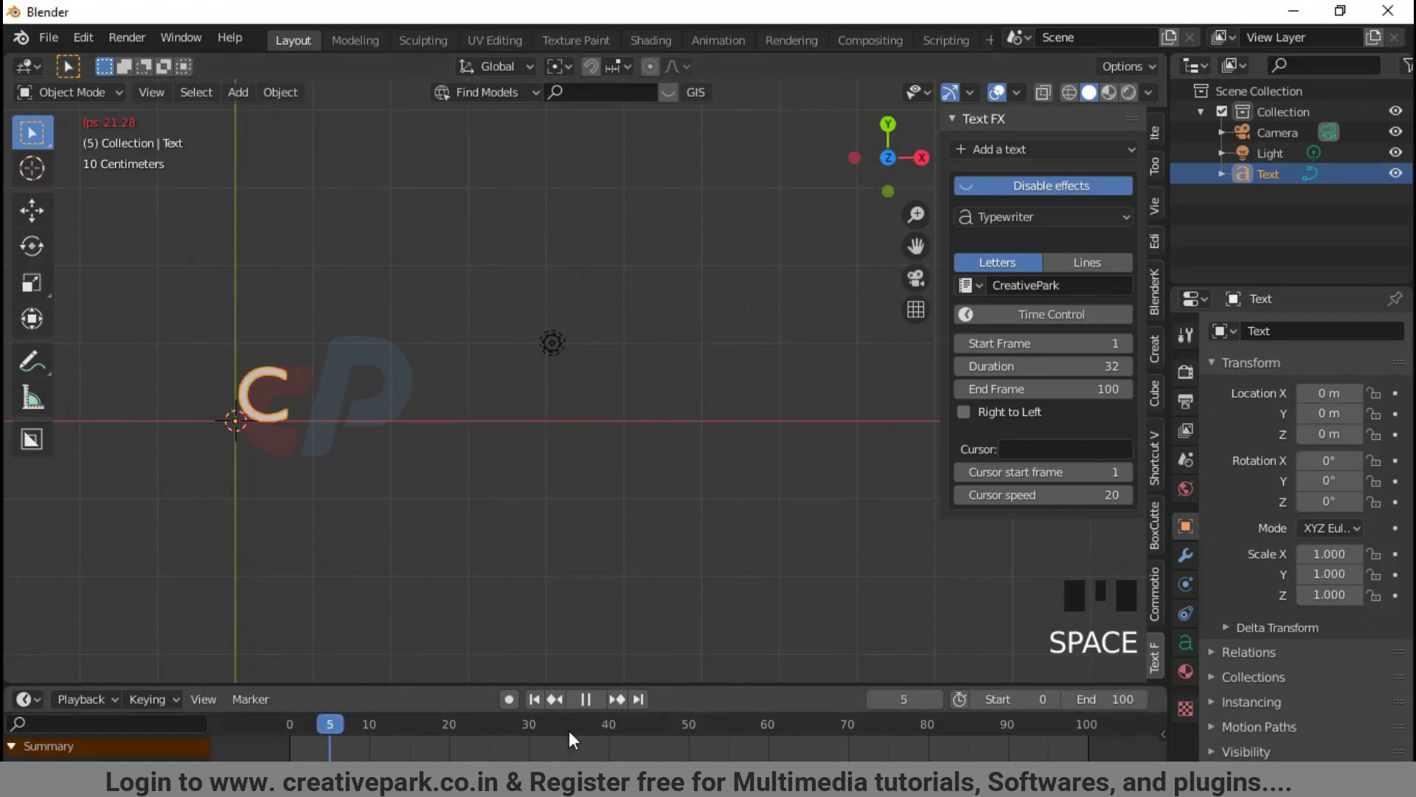
- Set the typewriter cursor to #, play and scrub the animation, and return to frame 0
{"action": "left_click", "coordinate": [626, 717]}
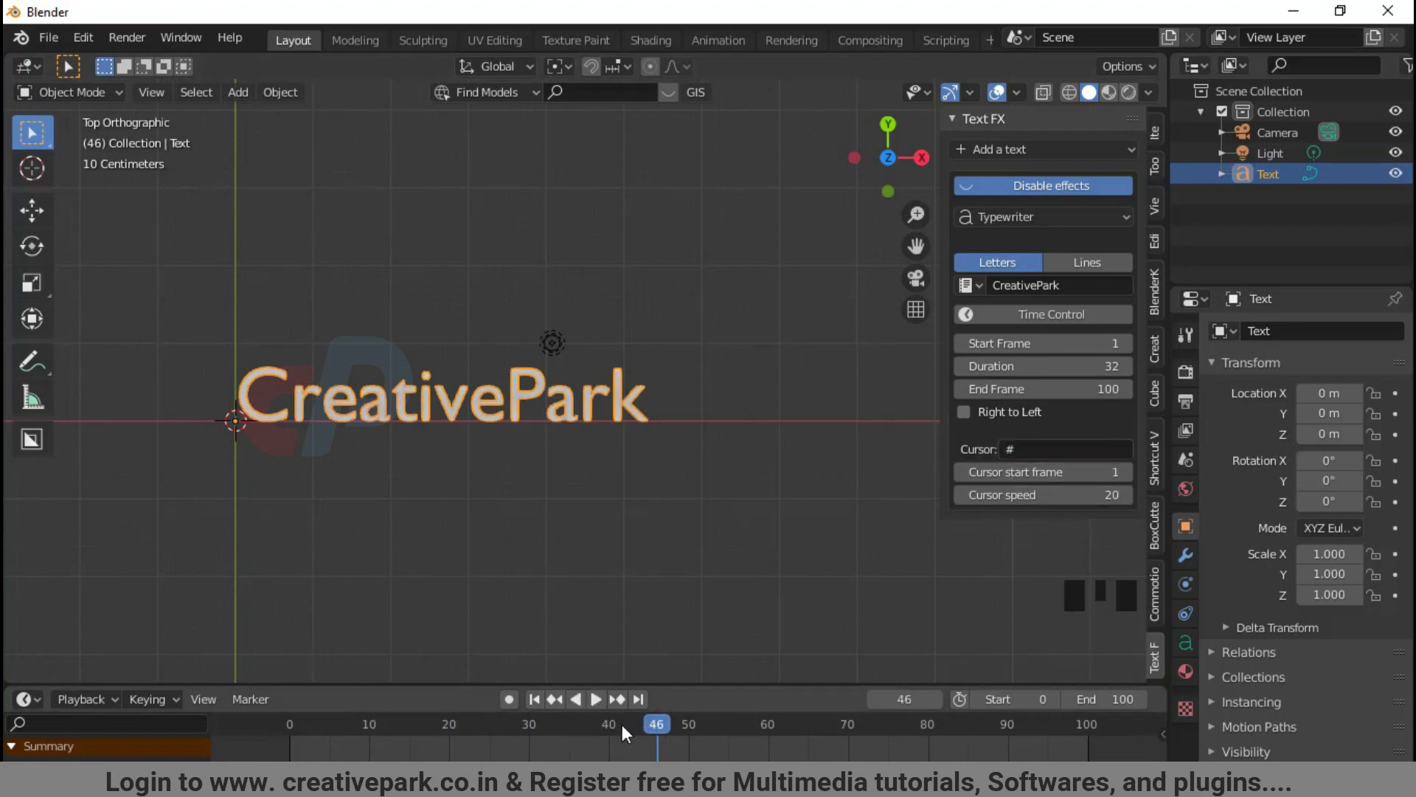
{"action": "left_click_drag", "start_coordinate": [625, 728], "coordinate": [456, 725]}
{"action": "key", "text": "space"}
{"action": "key", "text": "space"}
{"action": "left_click_drag", "start_coordinate": [550, 726], "coordinate": [337, 724]}
{"action": "key", "text": "space"}
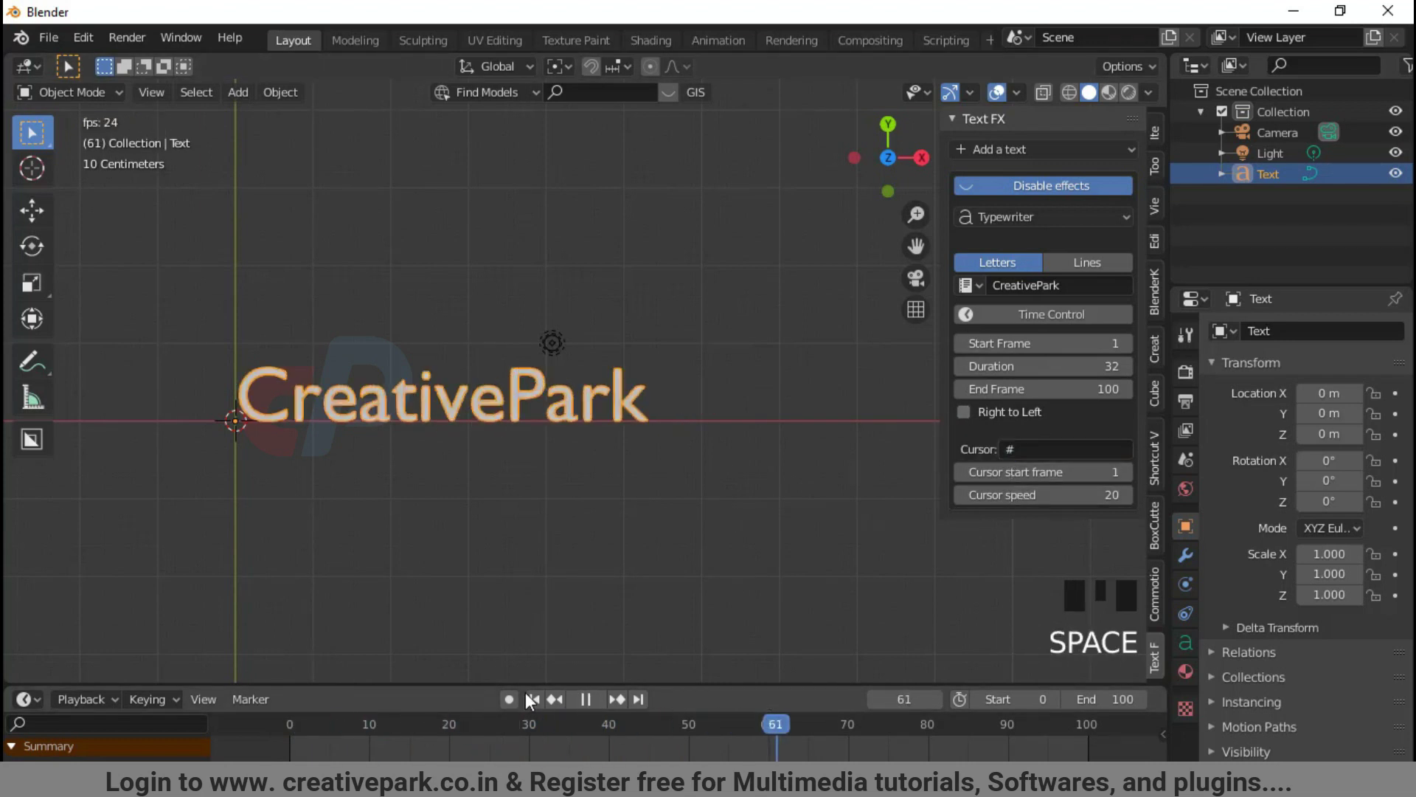
{"action": "key", "text": "space"}
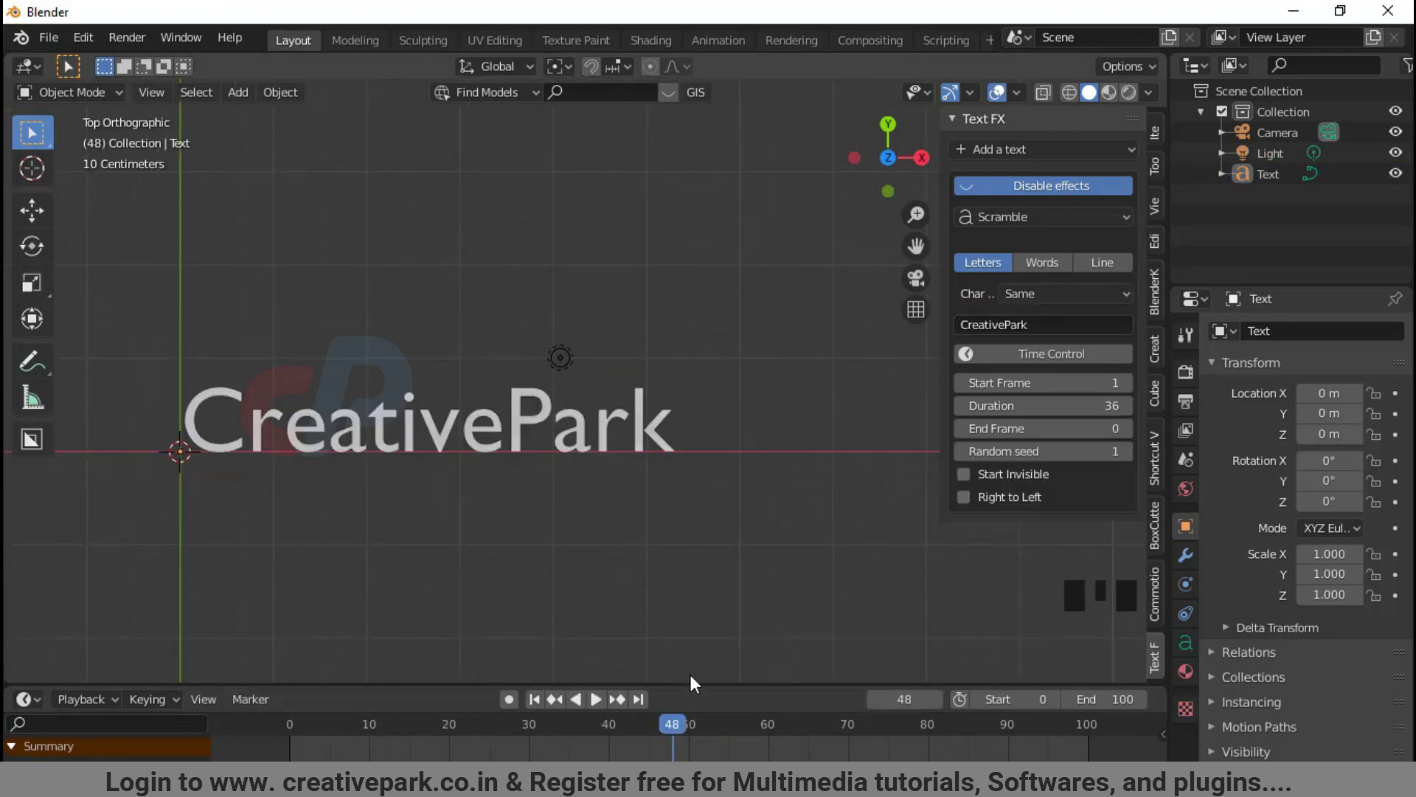
{"action": "left_click", "coordinate": [288, 721]}
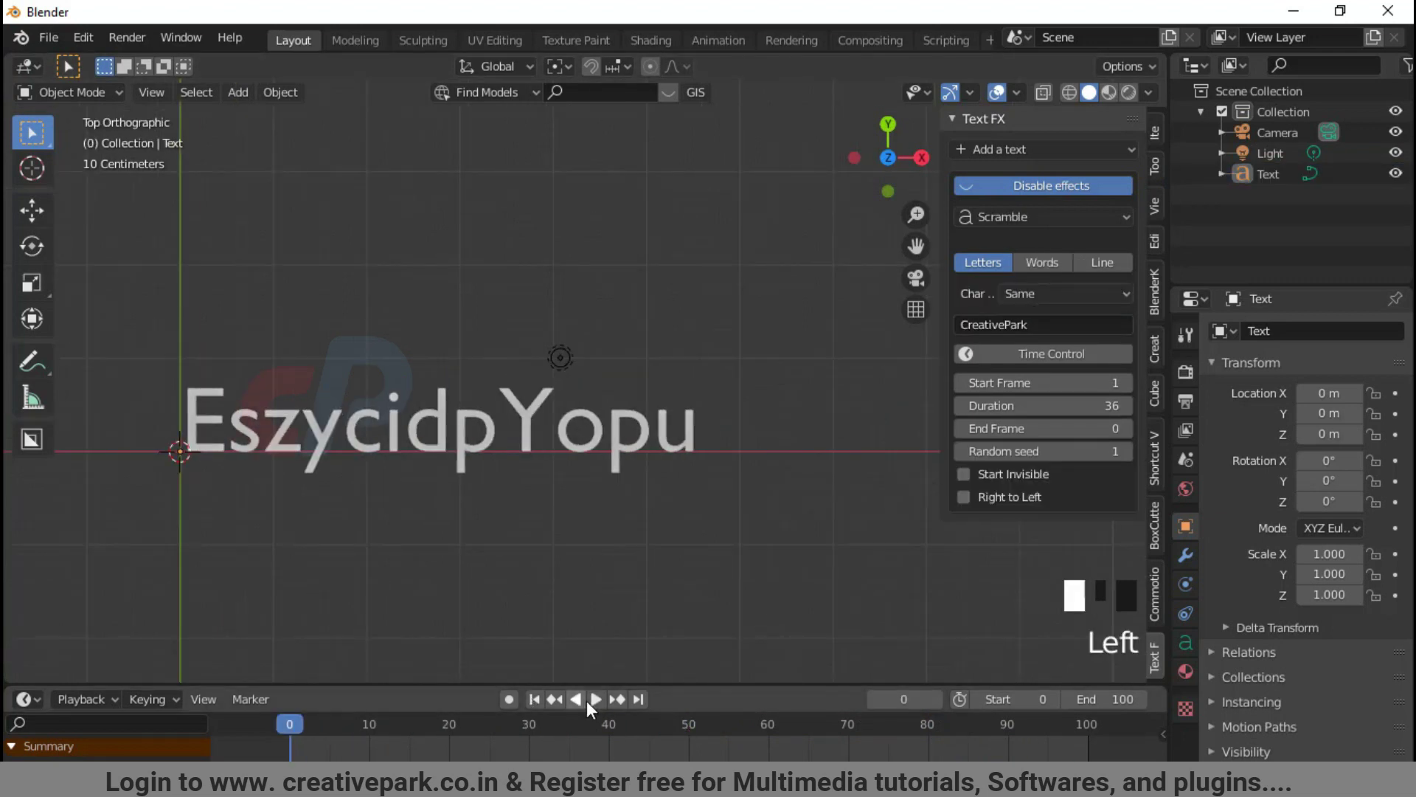
- Play the Scramble effect on the CreativePark text and jump along the timeline to check it
{"action": "left_click", "coordinate": [588, 700]}
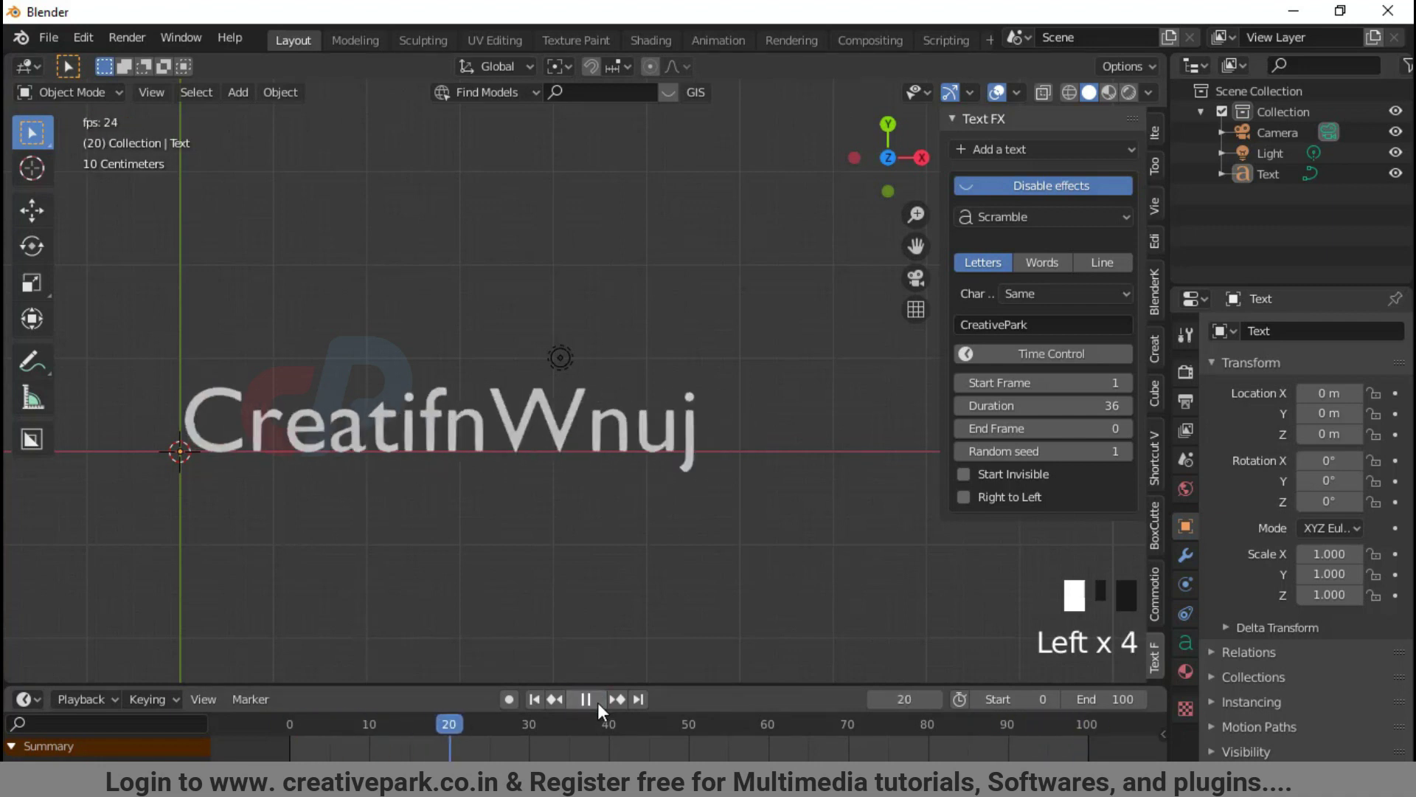
{"action": "left_click", "coordinate": [598, 702]}
{"action": "left_click", "coordinate": [431, 718]}
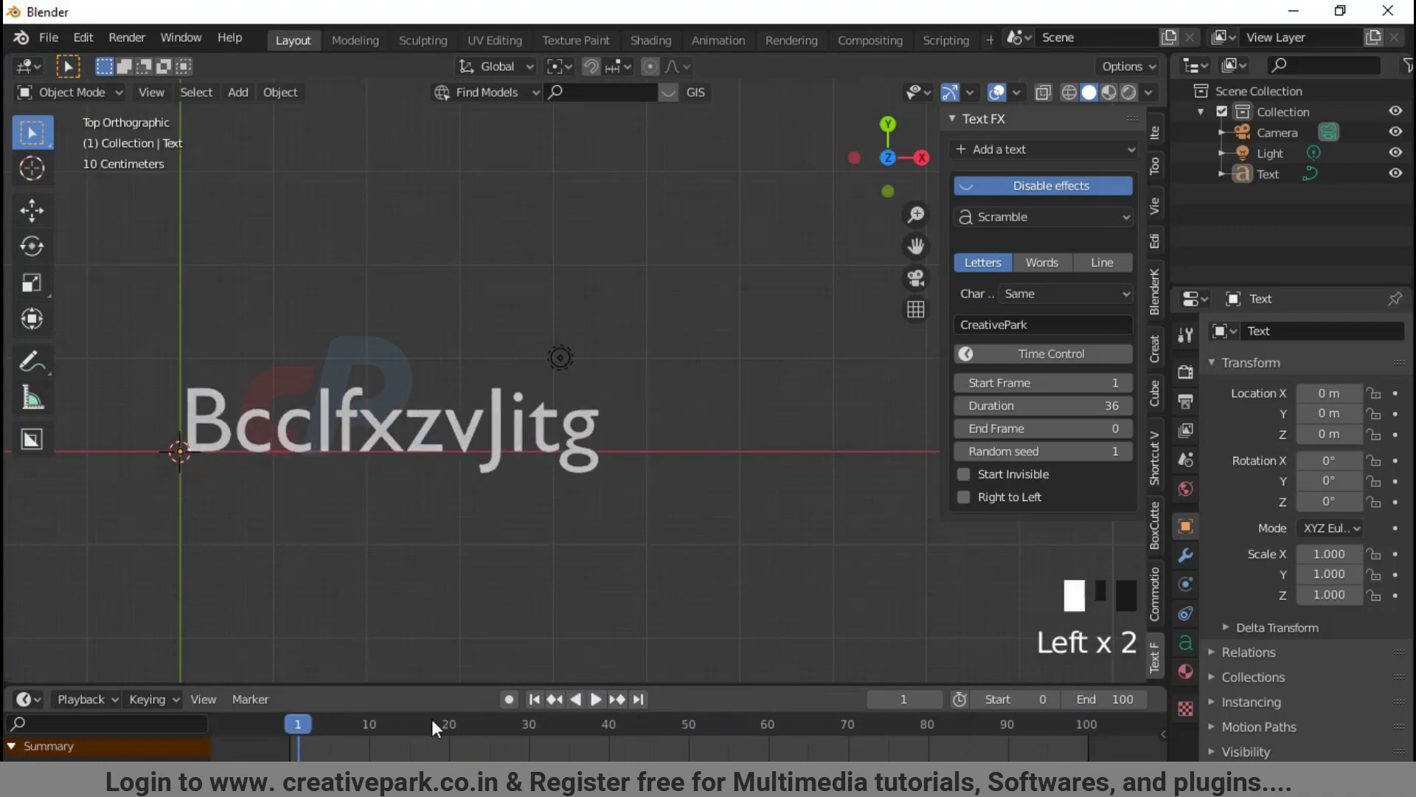
- Enable Start Invisible for the Scramble effect and play the CreativePark text animation
{"action": "left_click", "coordinate": [963, 473]}
{"action": "left_click", "coordinate": [600, 695]}
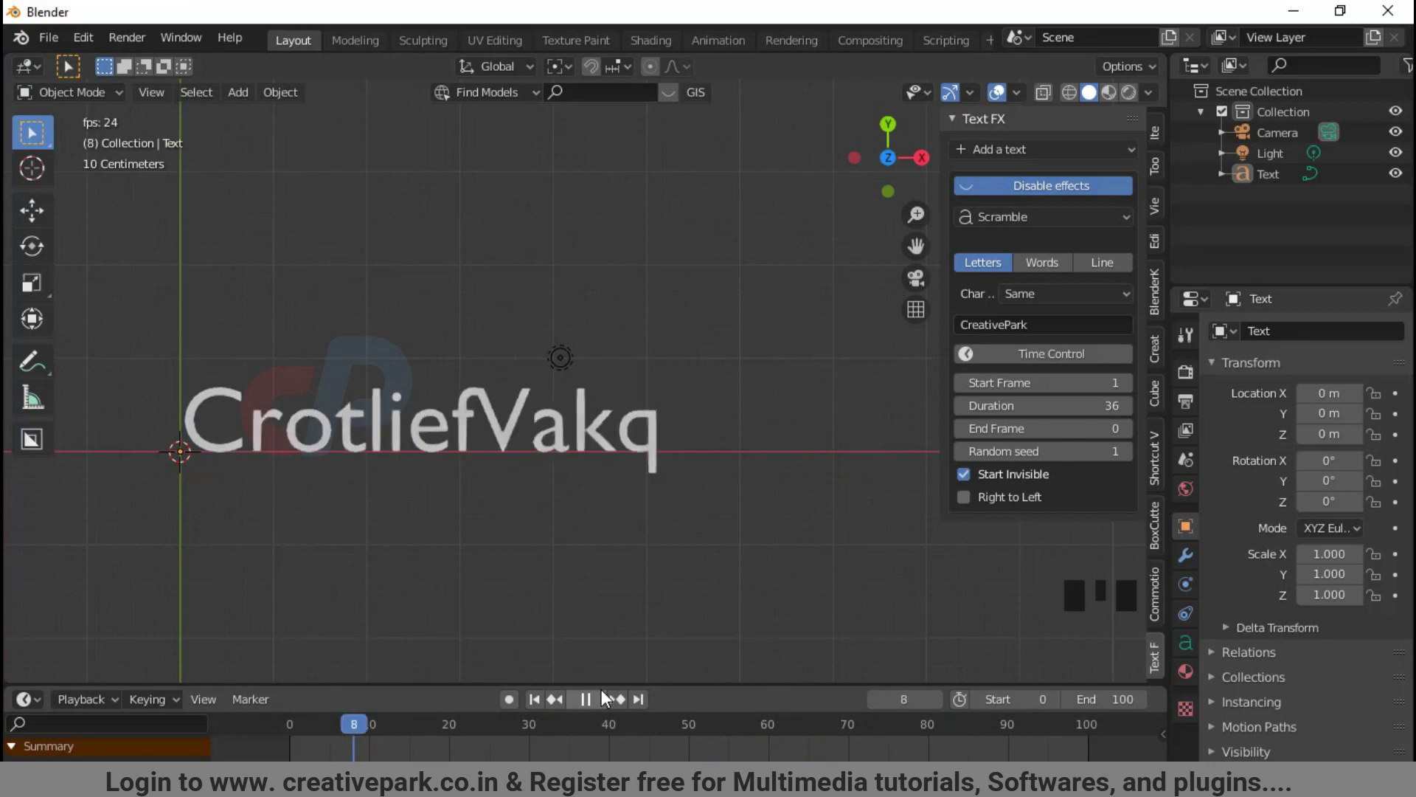
{"action": "key", "text": "space"}
{"action": "key", "text": "space"}
{"action": "key", "text": "space"}
{"action": "key", "text": "space"}
- Enable Right to Left for the Scramble effect and replay the animation
{"action": "left_click", "coordinate": [963, 496]}
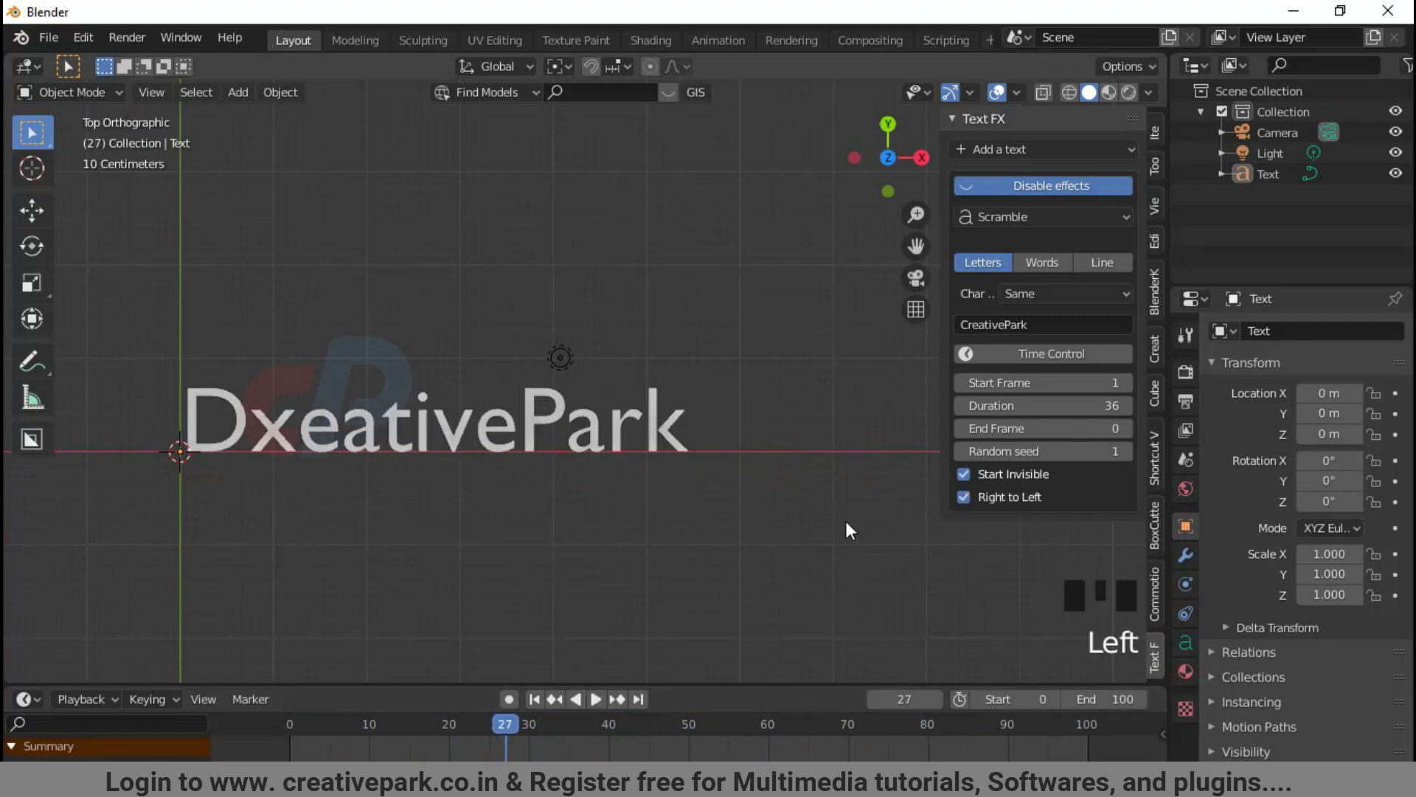
{"action": "key", "text": "space"}
- Set the Scramble duration to 75 frames, replay from near the start, and change the scramble characters to Lower case
{"action": "key", "text": "space"}
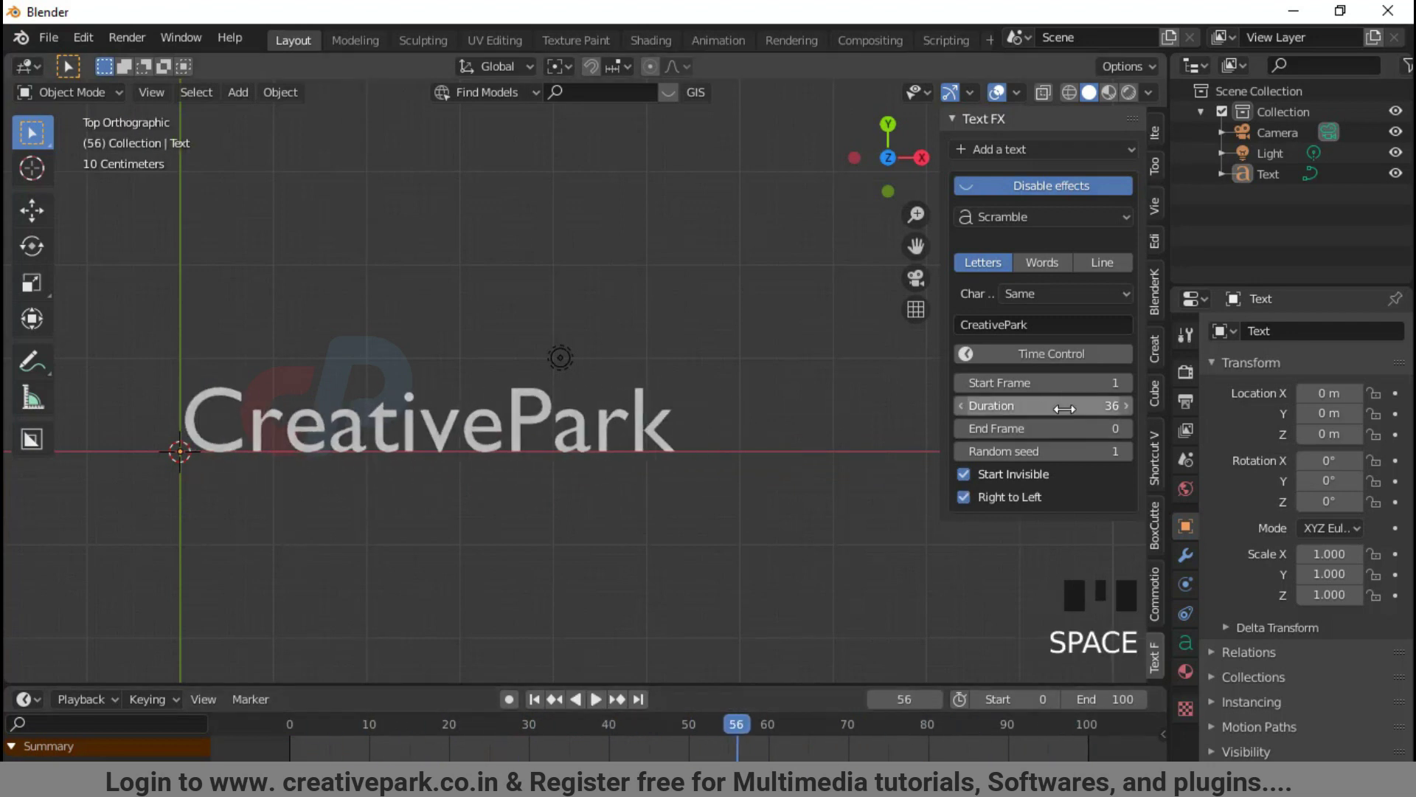
{"action": "type", "text": "75"}
{"action": "key", "text": "Return"}
{"action": "left_click", "coordinate": [393, 728]}
{"action": "key", "text": "space"}
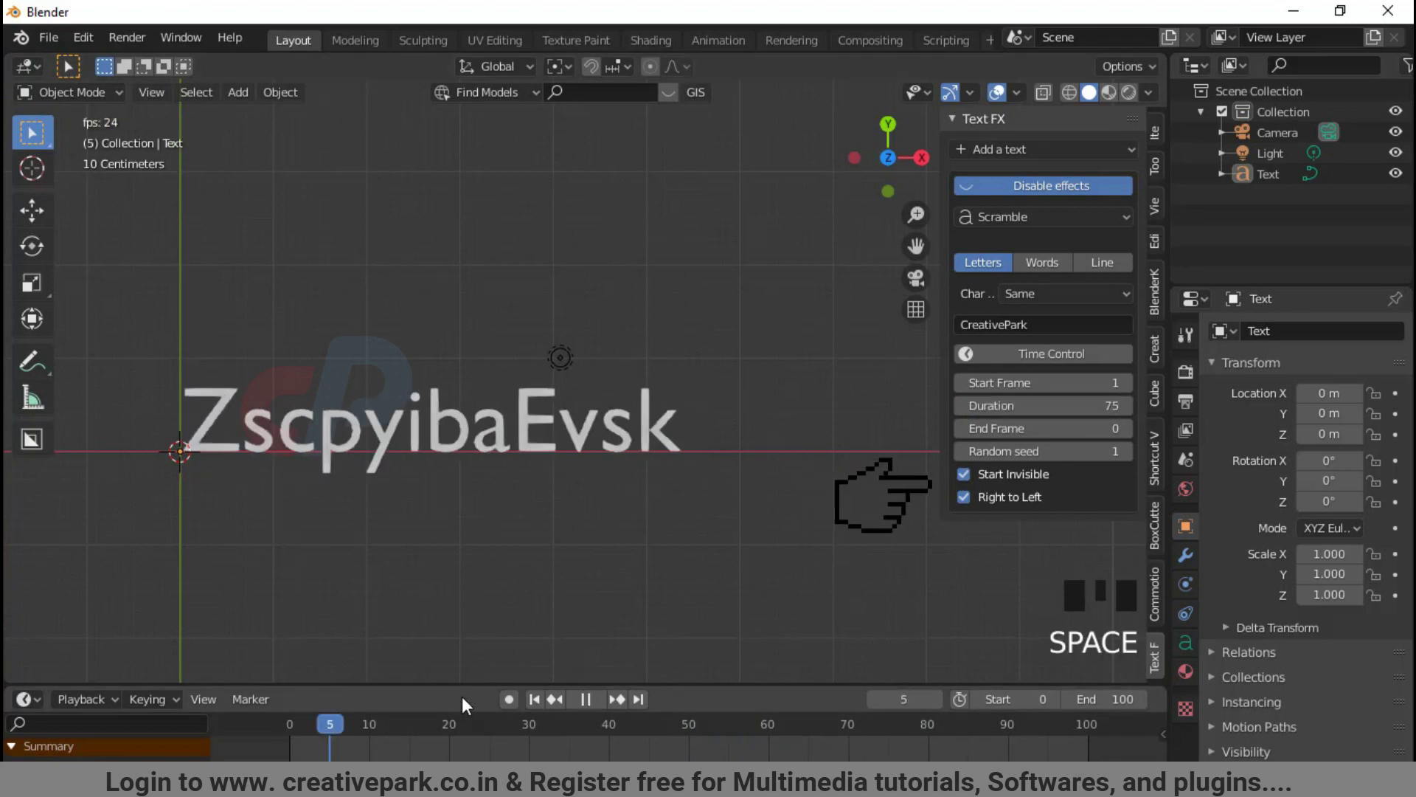
{"action": "key", "text": "space"}
{"action": "left_click", "coordinate": [1114, 295]}
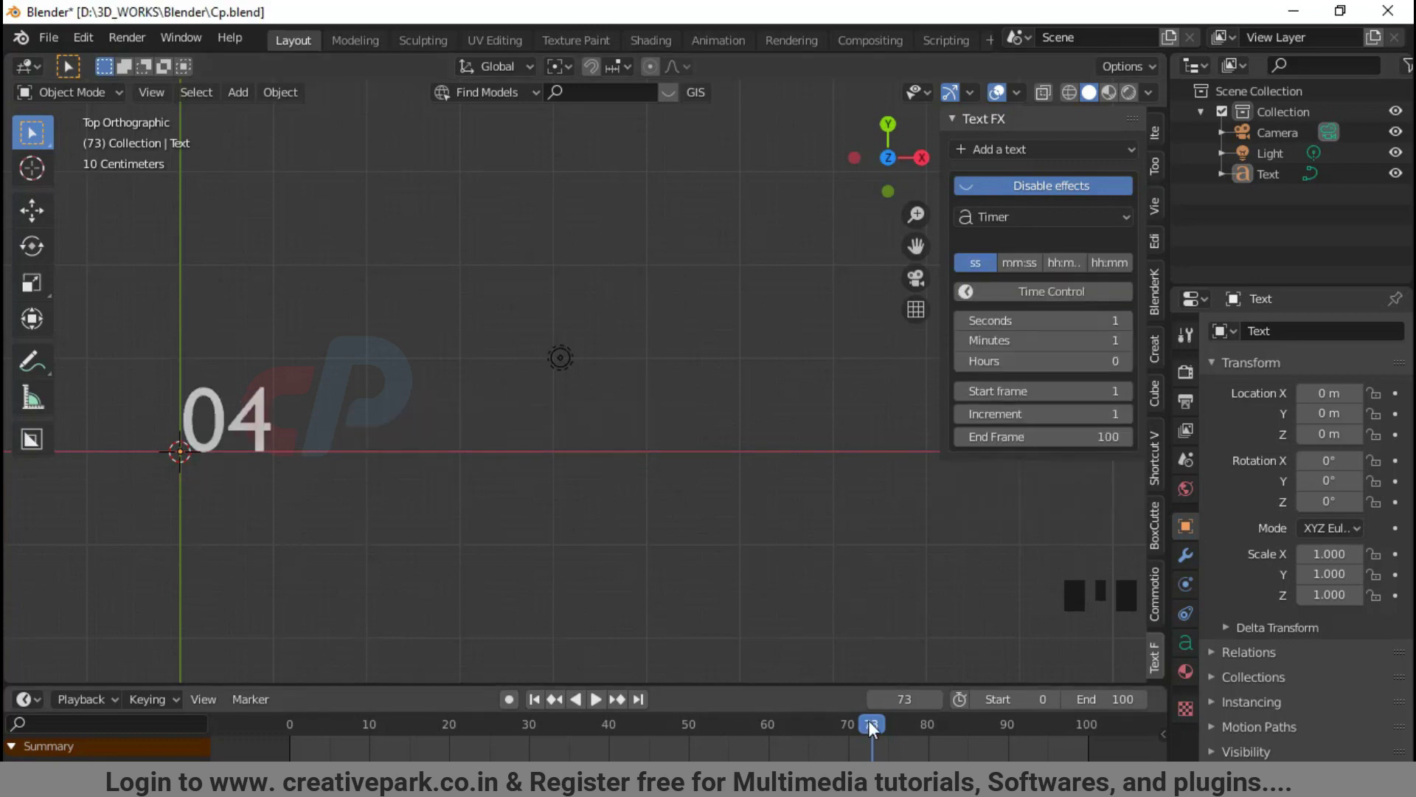
{"action": "key", "text": "Left"}
- Play the Timer effect and try its different time formats, including hh:mm and ss
{"action": "key", "text": "space"}
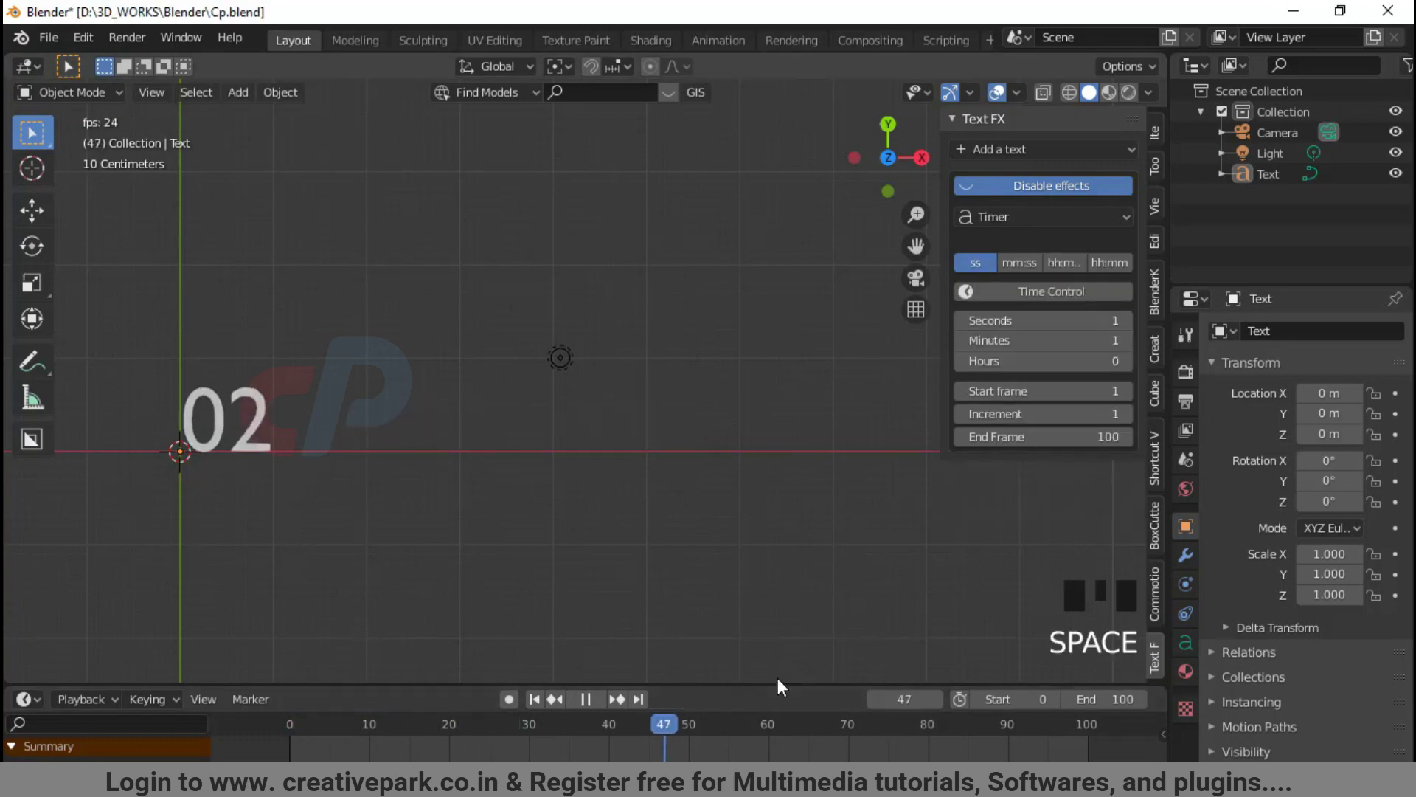
{"action": "key", "text": "space"}
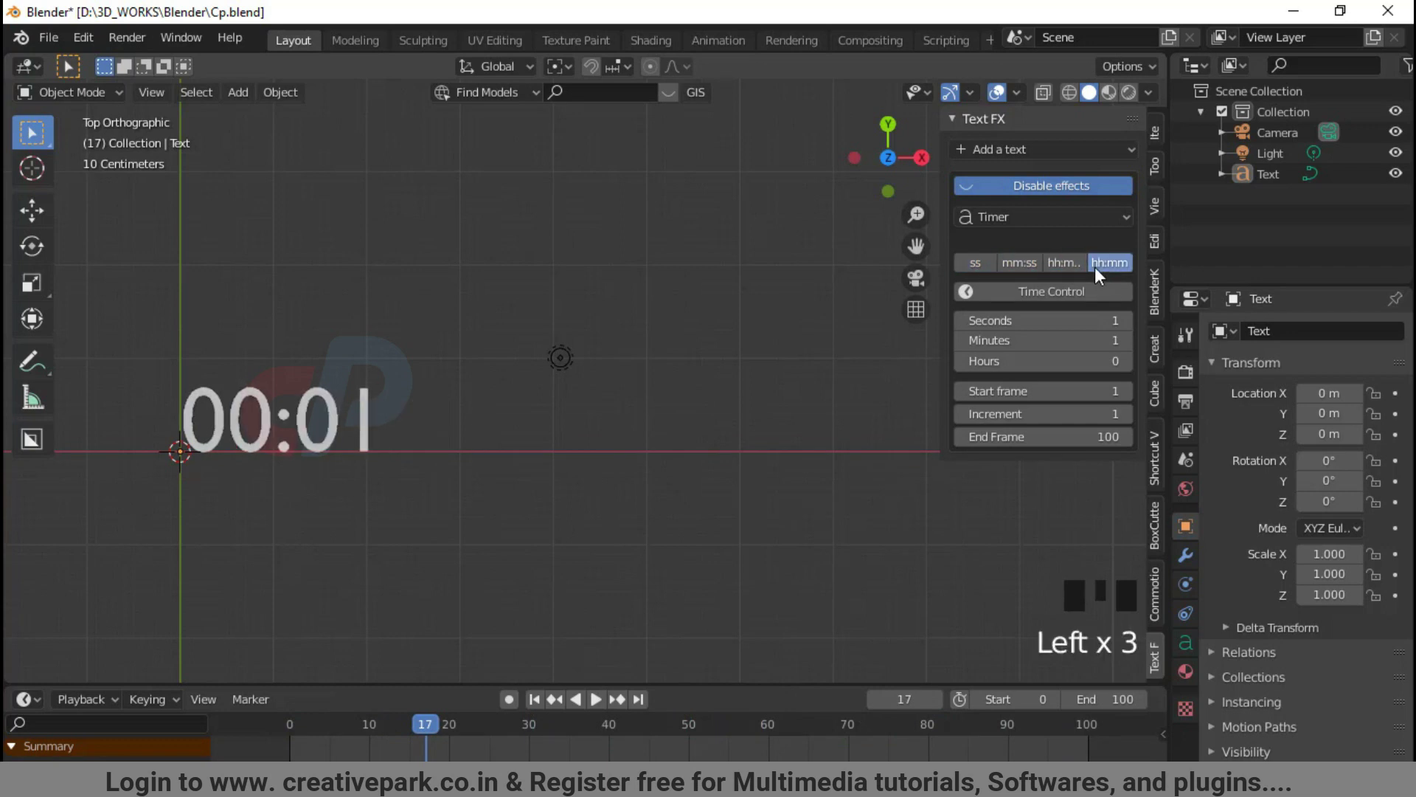
{"action": "key", "text": "Left"}
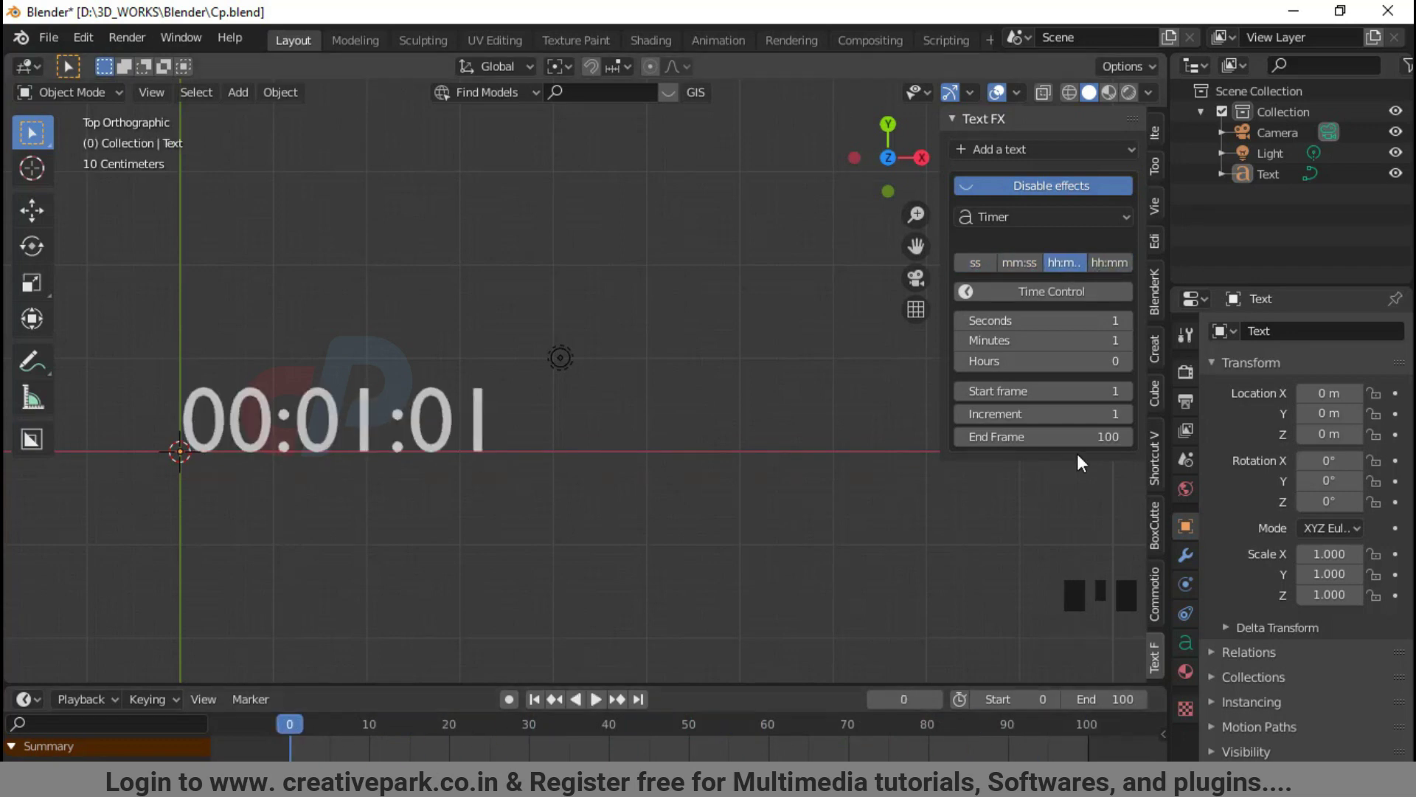
{"action": "left_click", "coordinate": [975, 263]}
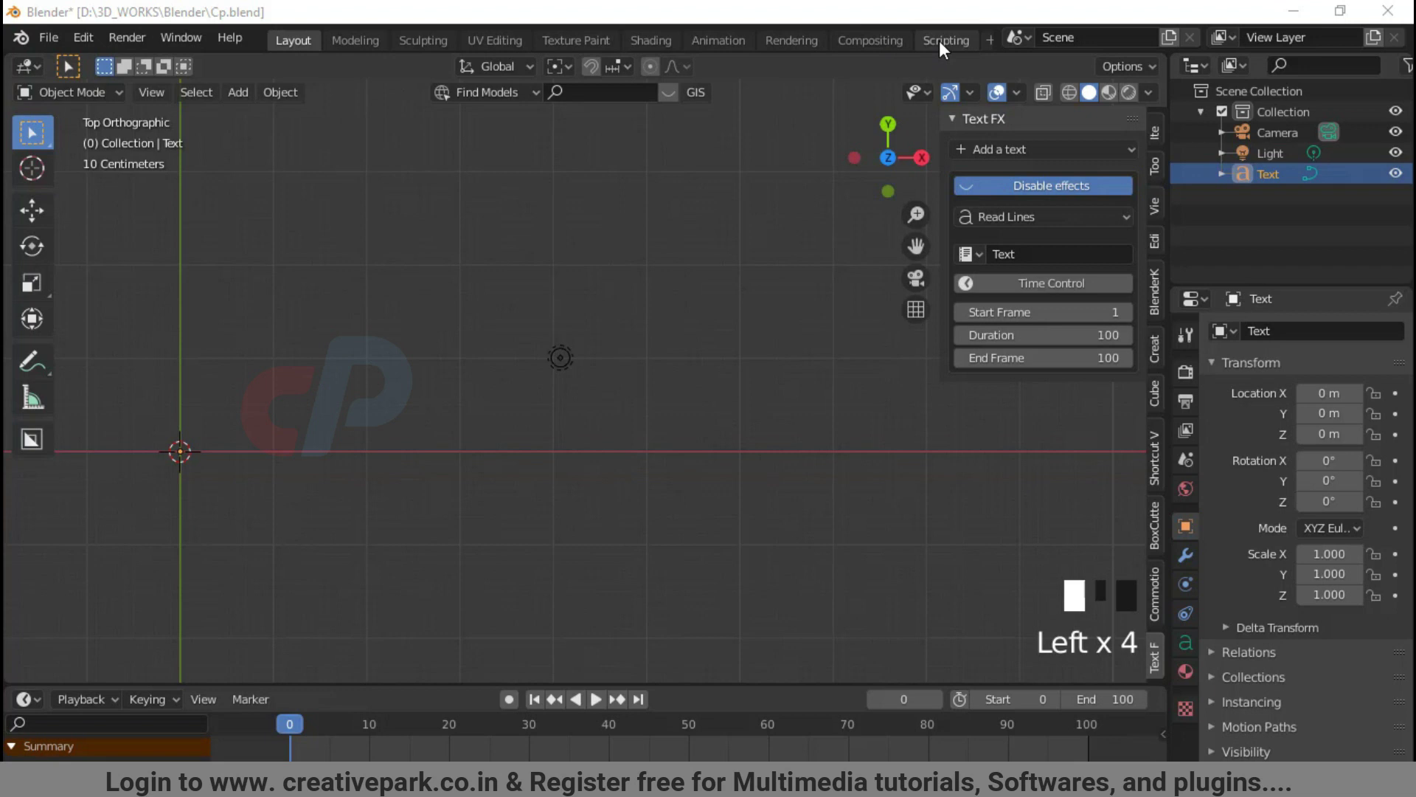
- Review the lines of the Creativepark.001 text in the Scripting workspace and return to the Layout workspace
{"action": "left_click", "coordinate": [946, 40]}
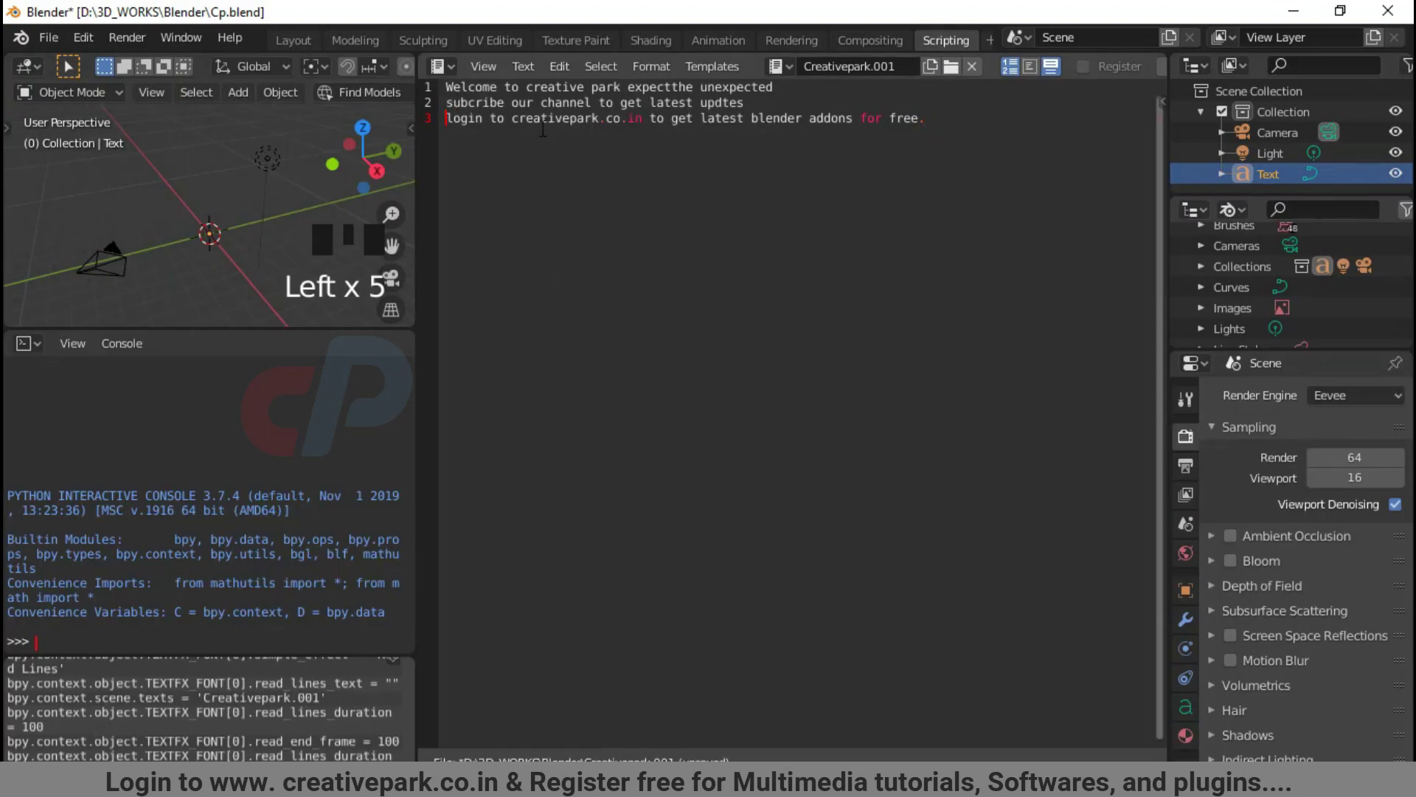
{"action": "left_click", "coordinate": [488, 66]}
{"action": "left_click", "coordinate": [301, 42]}
- Choose Creativepark.001 as the source text for the Read Lines effect and play the animation
{"action": "left_click", "coordinate": [1000, 216]}
{"action": "left_click", "coordinate": [970, 254]}
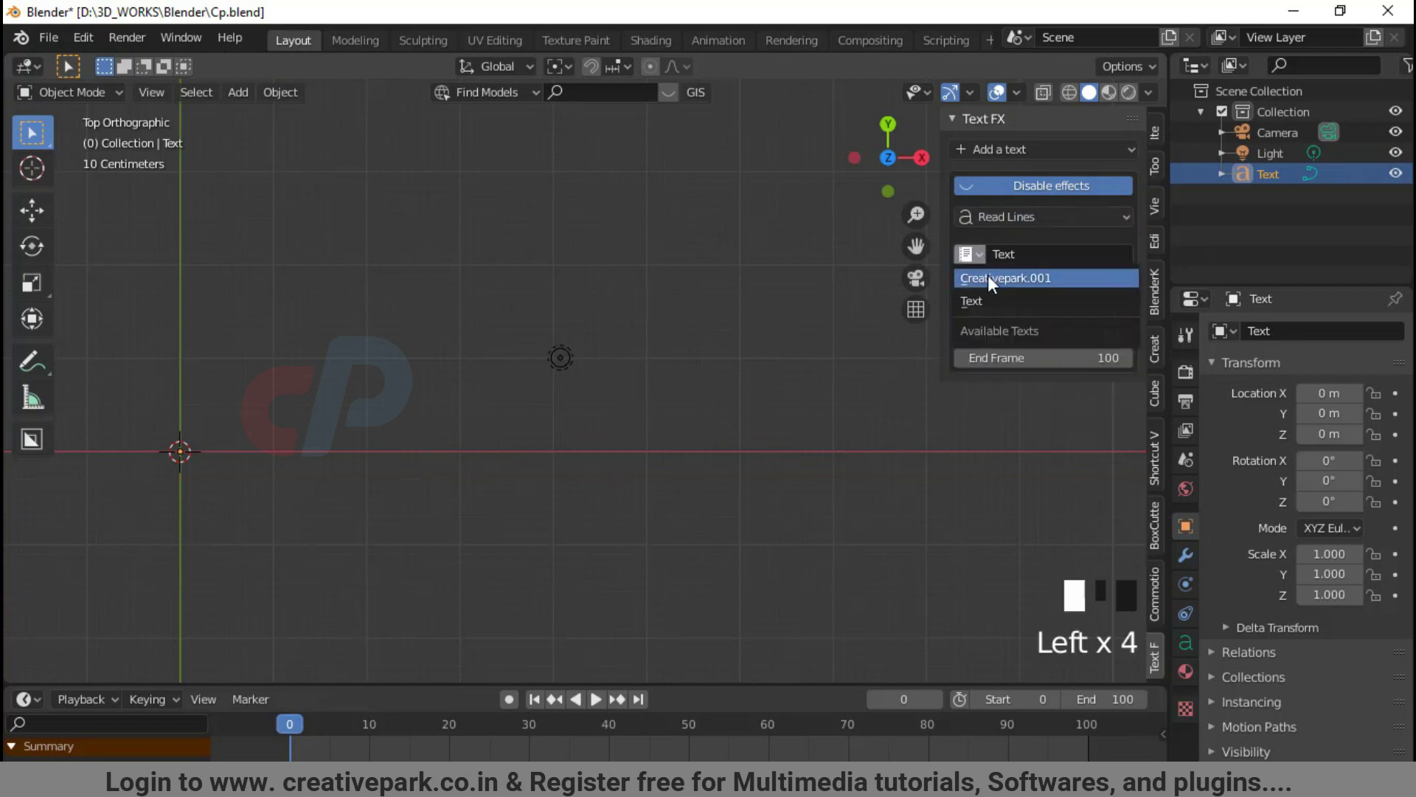
{"action": "left_click", "coordinate": [992, 276]}
{"action": "key", "text": "space"}
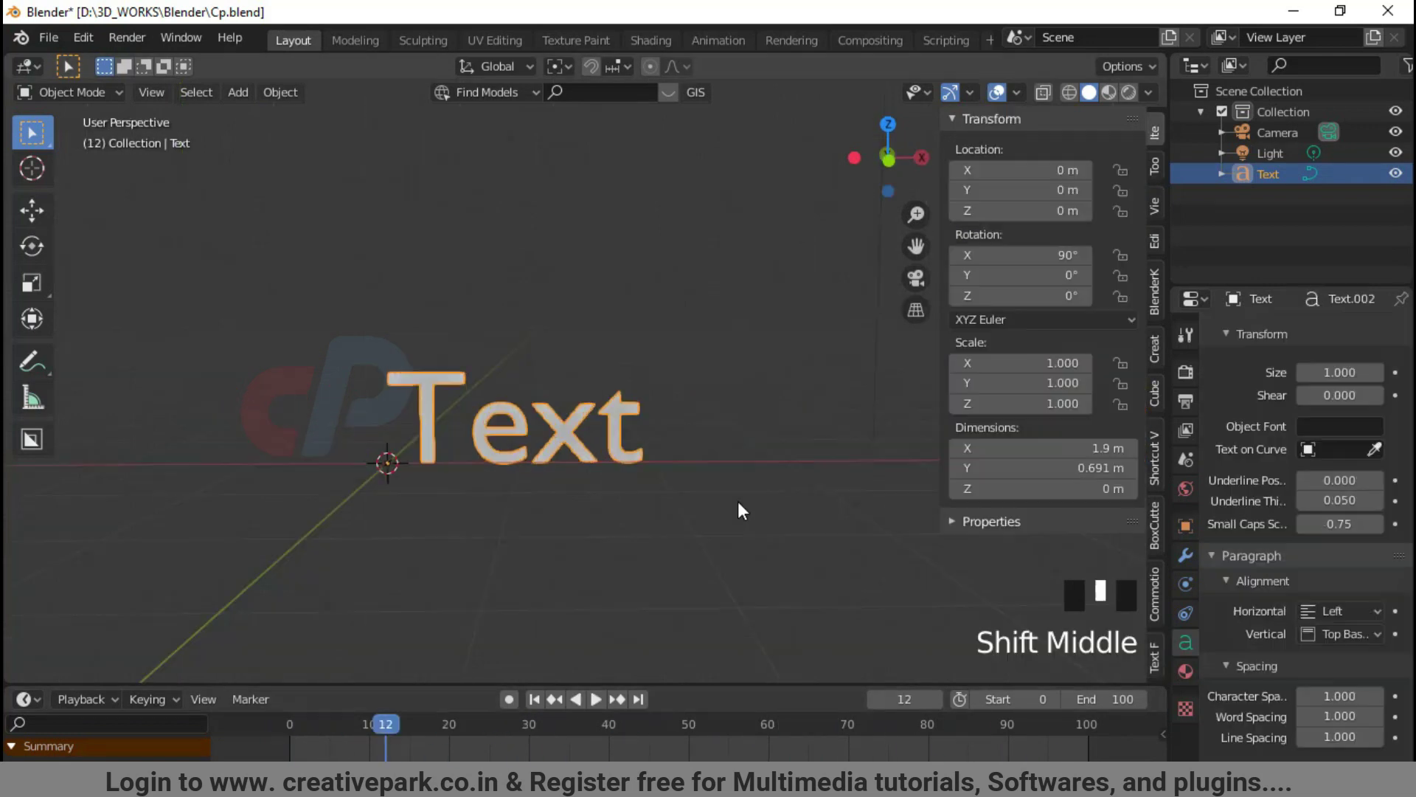
- Replace the default wording of the upright text object with CreativePark and return to Object Mode
{"action": "middle_click_drag", "start_coordinate": [737, 501], "coordinate": [618, 449]}
{"action": "key", "text": "Tab"}
{"action": "key", "text": "BackSpace"}
{"action": "key", "text": "BackSpace"}
{"action": "key", "text": "BackSpace"}
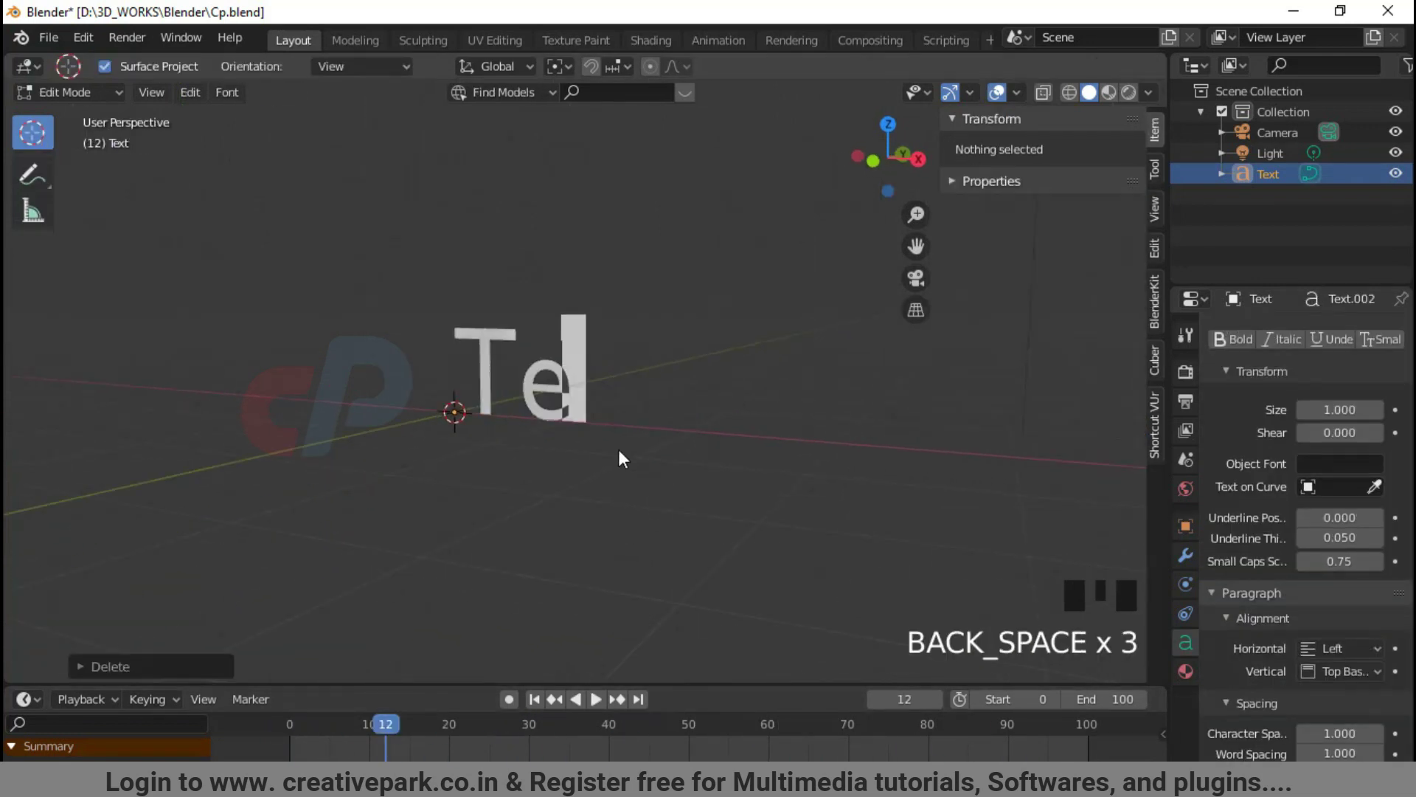
{"action": "key", "text": "BackSpace"}
{"action": "key", "text": "BackSpace"}
{"action": "type", "text": "CreativePark"}
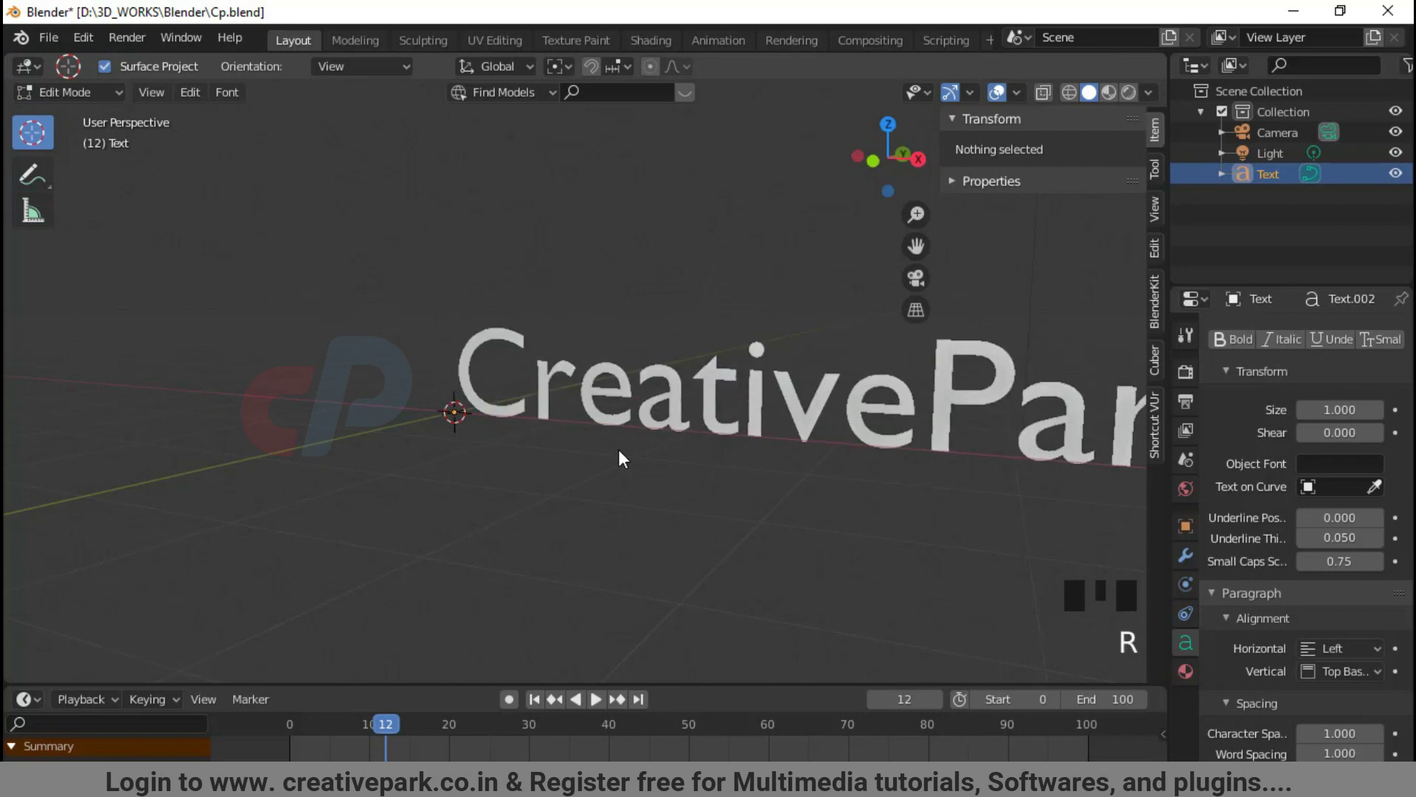
{"action": "scroll", "coordinate": [698, 219], "scroll_direction": "down", "scroll_amount": 3}
{"action": "middle_click_drag", "start_coordinate": [746, 424], "coordinate": [648, 398], "text": "shift"}
{"action": "key", "text": "Tab"}
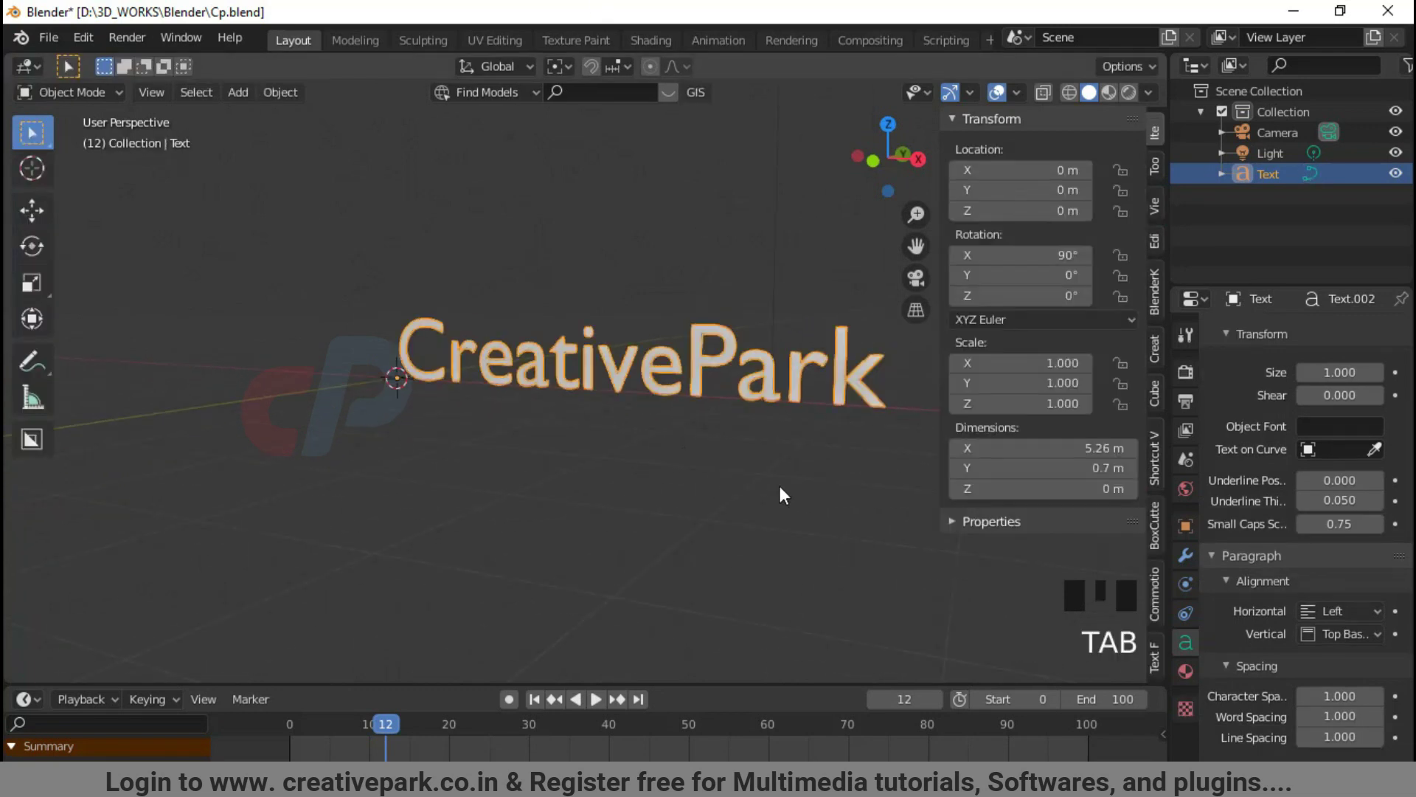
- Set the CreativePark text's geometry extrusion to 0.04 m
{"action": "middle_click_drag", "start_coordinate": [784, 495], "coordinate": [809, 516]}
{"action": "scroll", "coordinate": [809, 516], "scroll_direction": "up", "scroll_amount": 2}
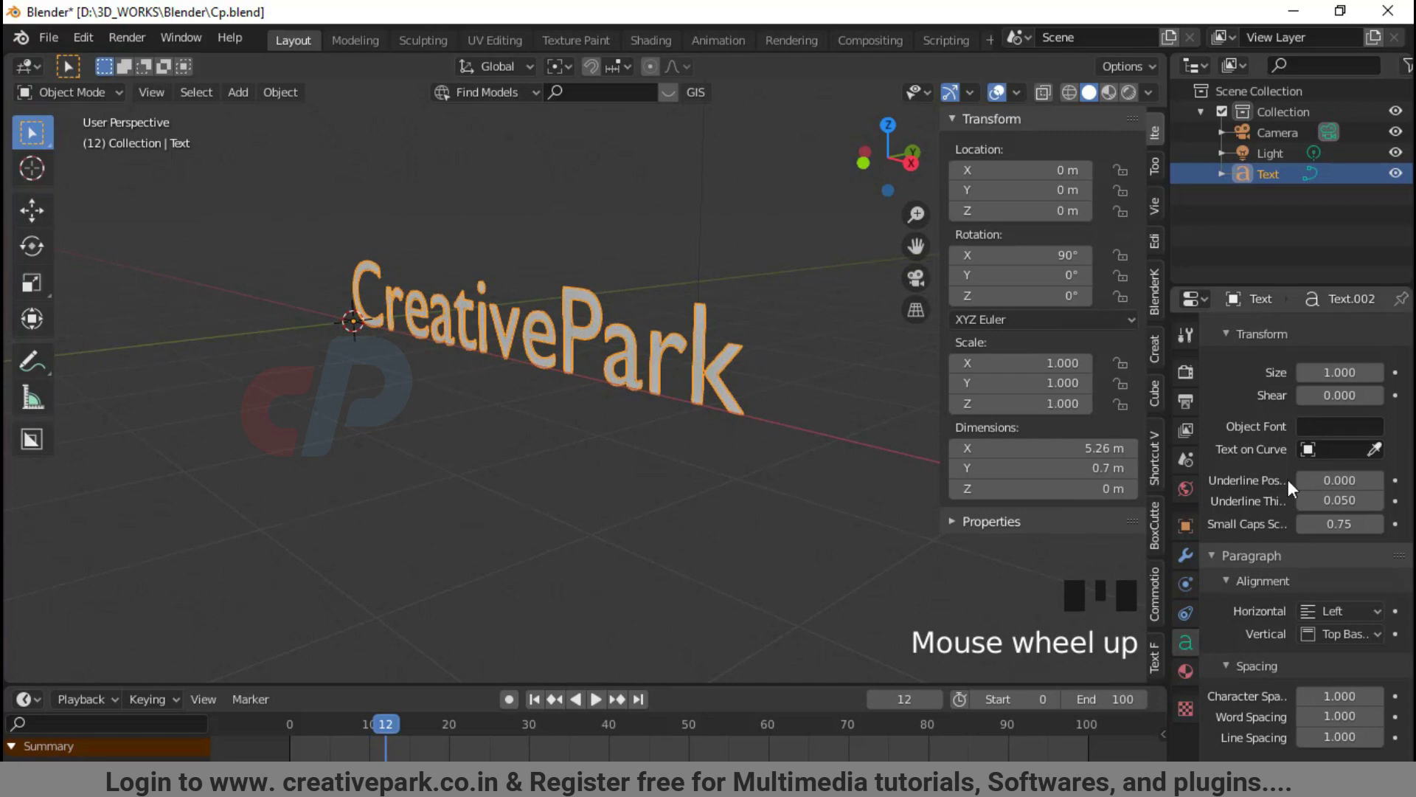
{"action": "scroll", "coordinate": [1282, 524], "scroll_direction": "down", "scroll_amount": 6}
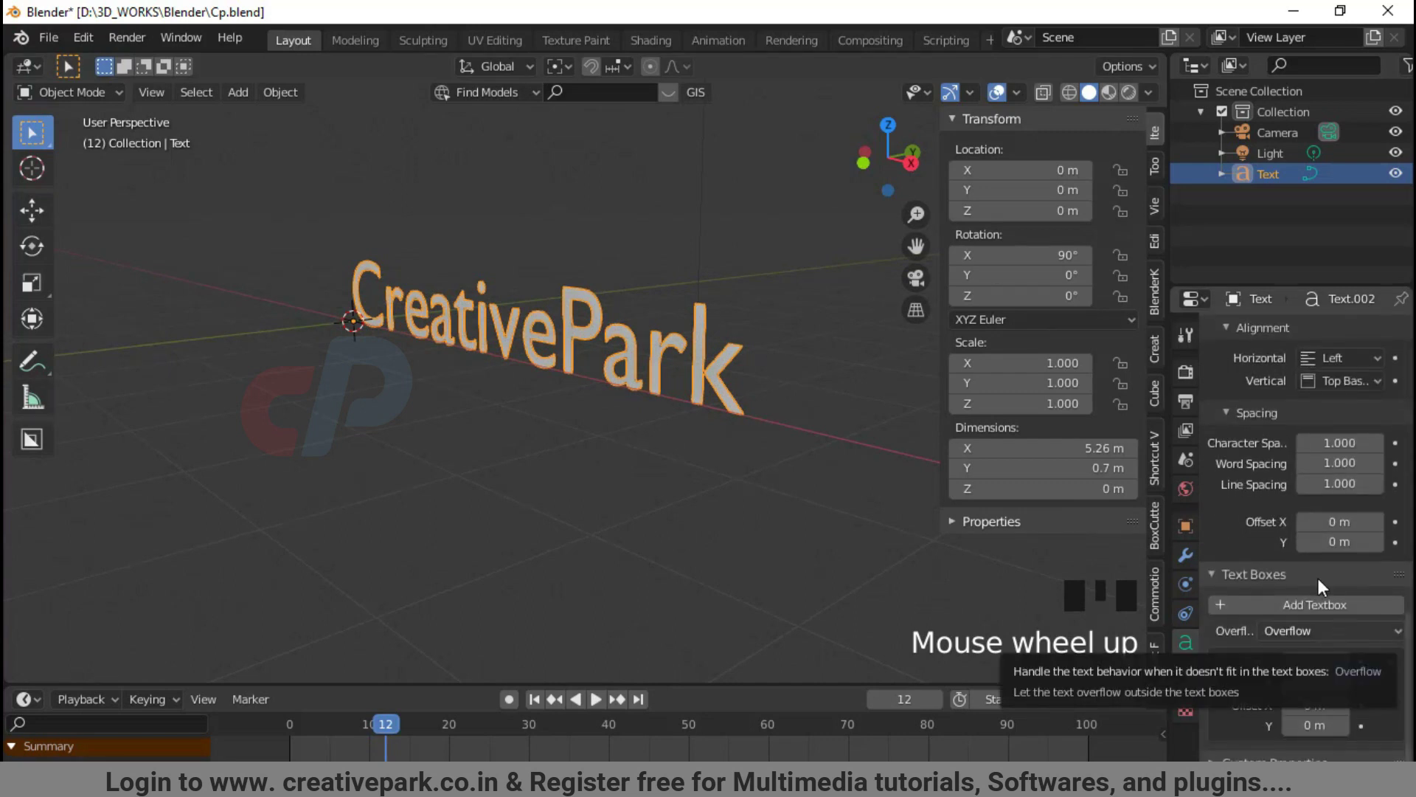
{"action": "scroll", "coordinate": [1305, 553], "scroll_direction": "up", "scroll_amount": 4}
{"action": "scroll", "coordinate": [1227, 509], "scroll_direction": "down", "scroll_amount": 4}
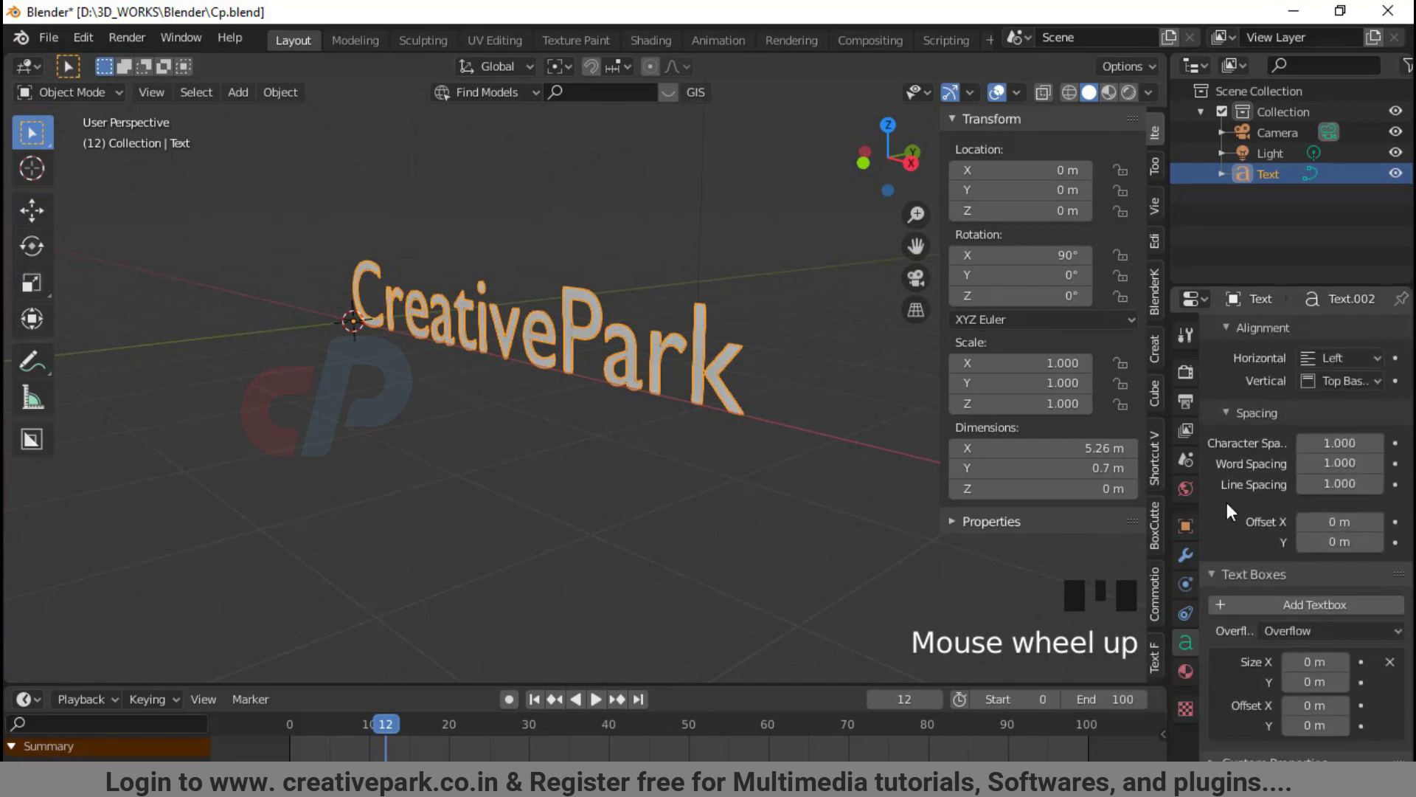
{"action": "scroll", "coordinate": [1227, 503], "scroll_direction": "up", "scroll_amount": 6}
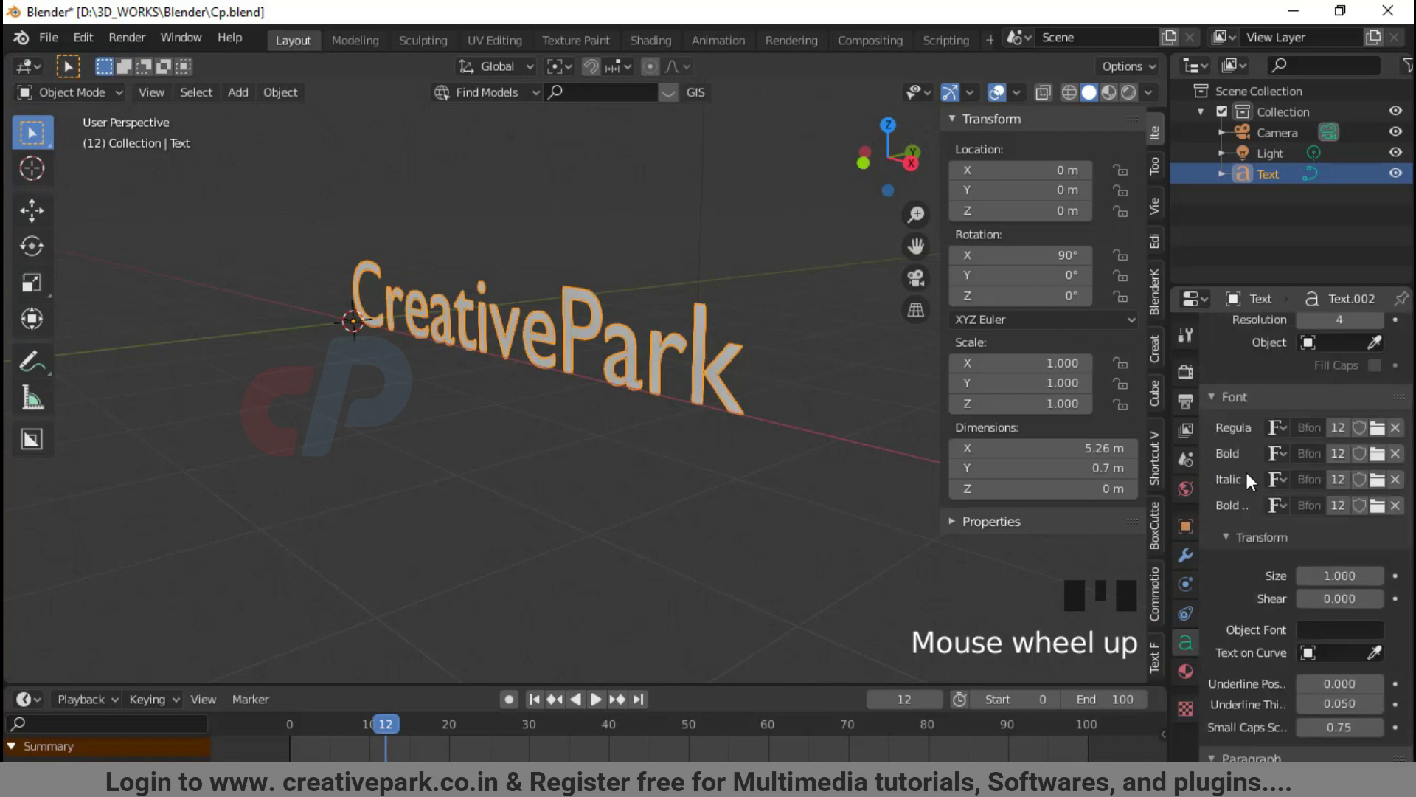
{"action": "scroll", "coordinate": [1246, 473], "scroll_direction": "up", "scroll_amount": 4}
{"action": "left_click_drag", "start_coordinate": [1344, 419], "coordinate": [1349, 419]}
{"action": "scroll", "coordinate": [844, 453], "scroll_direction": "up", "scroll_amount": 2}
{"action": "middle_click_drag", "start_coordinate": [844, 453], "coordinate": [712, 515], "text": "shift"}
{"action": "scroll", "coordinate": [712, 515], "scroll_direction": "up", "scroll_amount": 1}
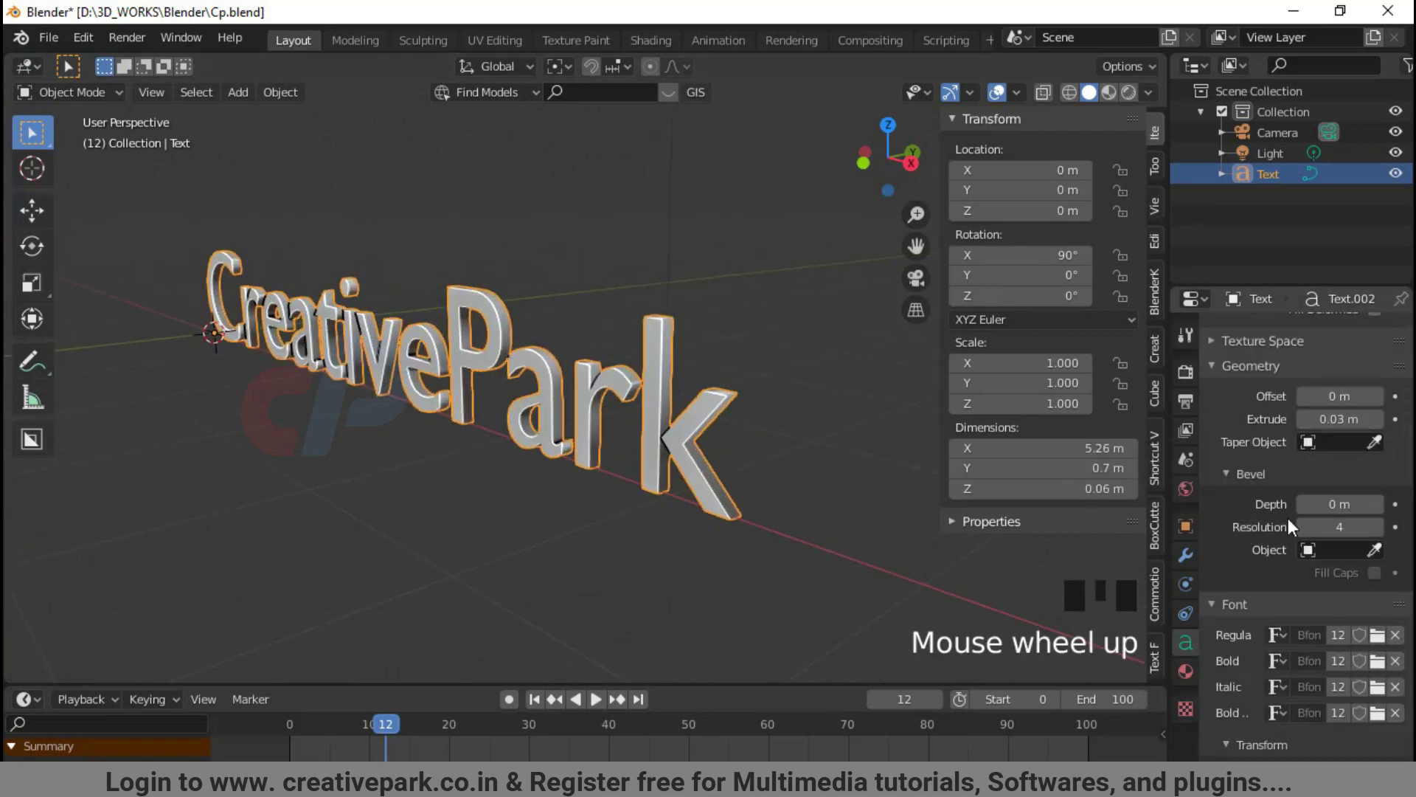
{"action": "left_click", "coordinate": [1377, 420]}
{"action": "left_click", "coordinate": [1377, 420]}
{"action": "scroll", "coordinate": [764, 481], "scroll_direction": "up", "scroll_amount": 1}
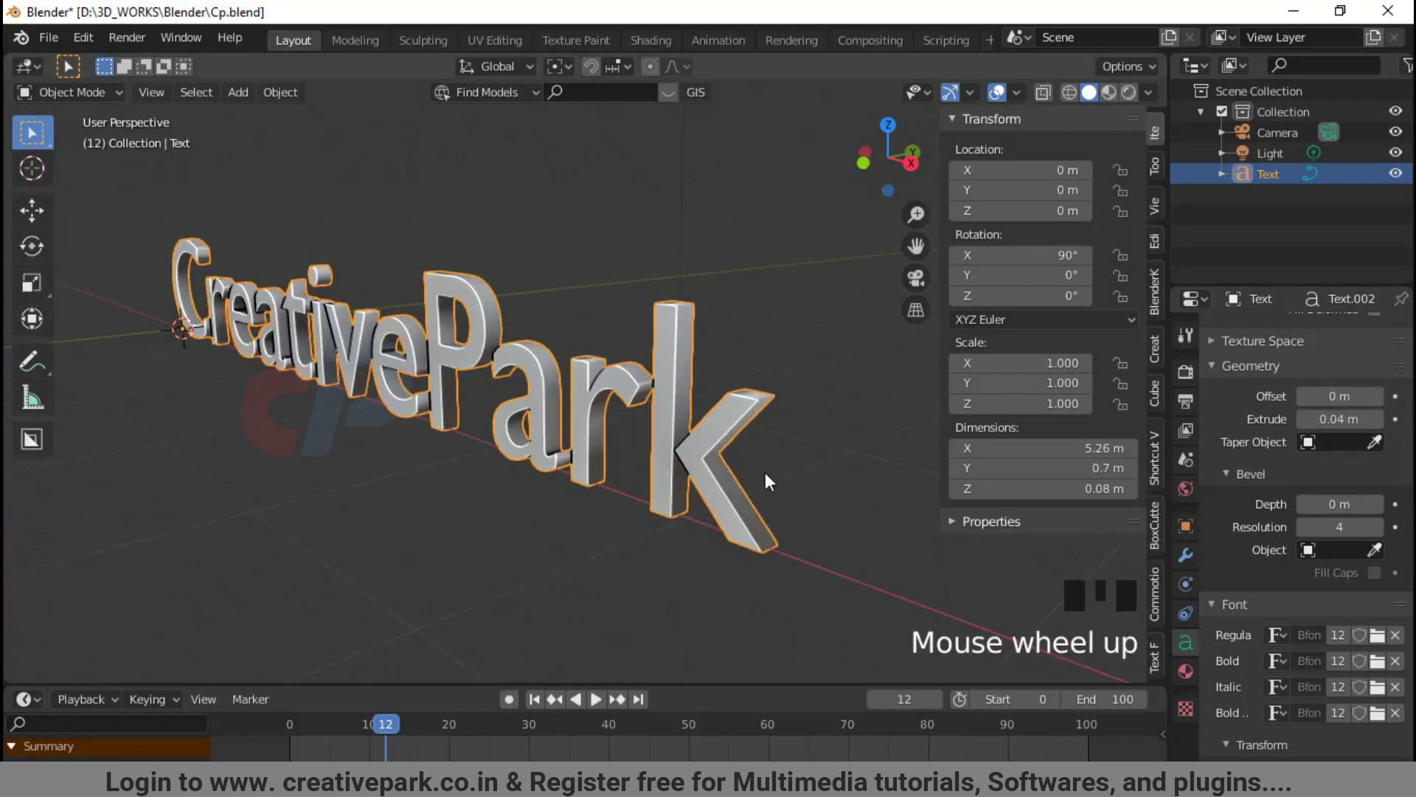
- Select all CreativePark characters in Edit Mode, load the ARDES font as the Regular font, and return to Object Mode
{"action": "scroll", "coordinate": [767, 480], "scroll_direction": "down", "scroll_amount": 2}
{"action": "middle_click_drag", "start_coordinate": [764, 484], "coordinate": [778, 506], "text": "shift"}
{"action": "key", "text": "Tab"}
{"action": "key", "text": "shift+Left"}
{"action": "key", "text": "shift+Left"}
{"action": "key", "text": "shift+Left"}
{"action": "key", "text": "shift+Left"}
{"action": "key", "text": "shift+Left"}
{"action": "key", "text": "shift+Left"}
{"action": "key", "text": "shift+Left"}
{"action": "key", "text": "shift+Left"}
{"action": "key", "text": "shift+Left"}
{"action": "key", "text": "shift+Left"}
{"action": "key", "text": "shift+Left"}
{"action": "key", "text": "shift+Left"}
{"action": "key", "text": "shift+Left"}
{"action": "key", "text": "shift+Left"}
{"action": "key", "text": "shift+Left"}
{"action": "key", "text": "shift+Left"}
{"action": "key", "text": "shift+Left"}
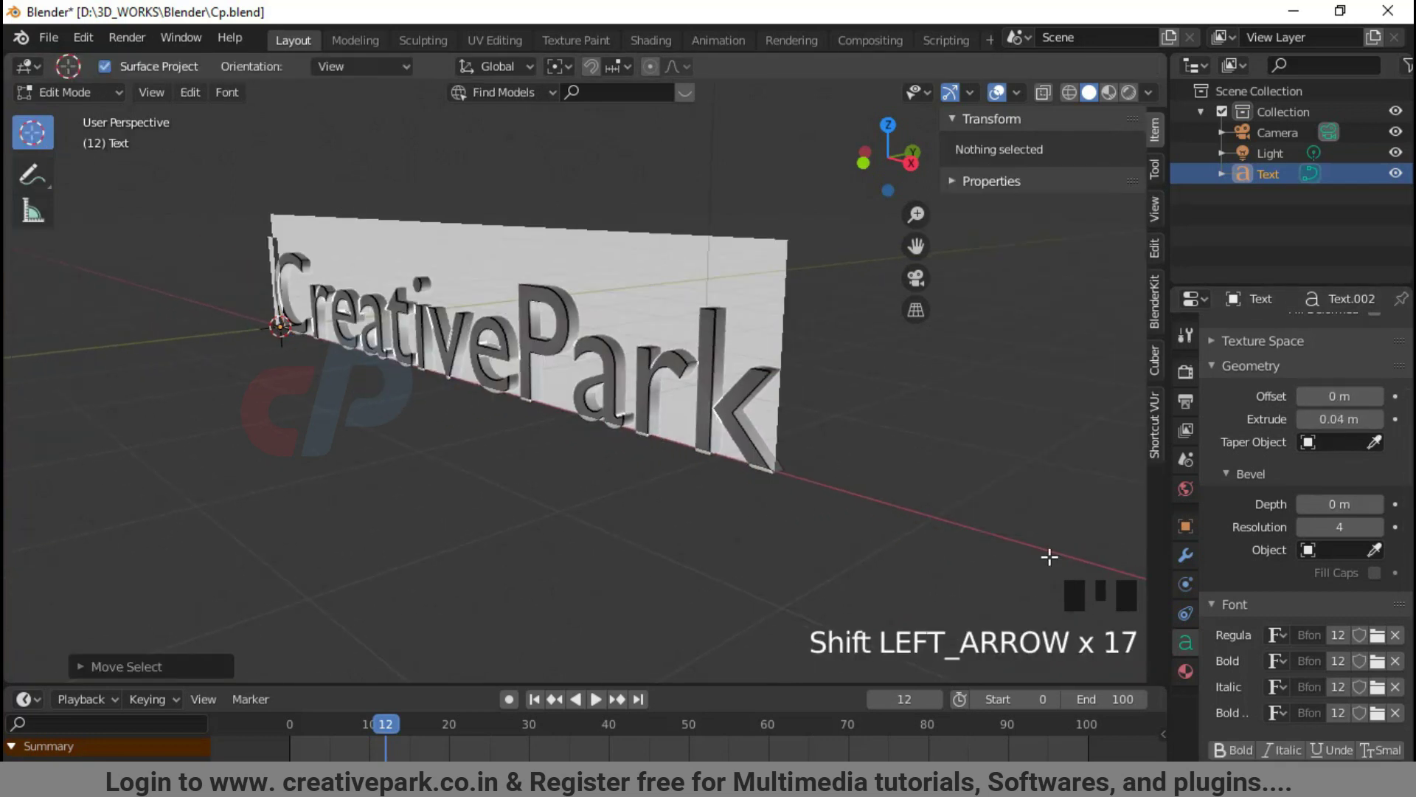
{"action": "scroll", "coordinate": [1049, 556], "scroll_direction": "down", "scroll_amount": 1}
{"action": "left_click", "coordinate": [1376, 635]}
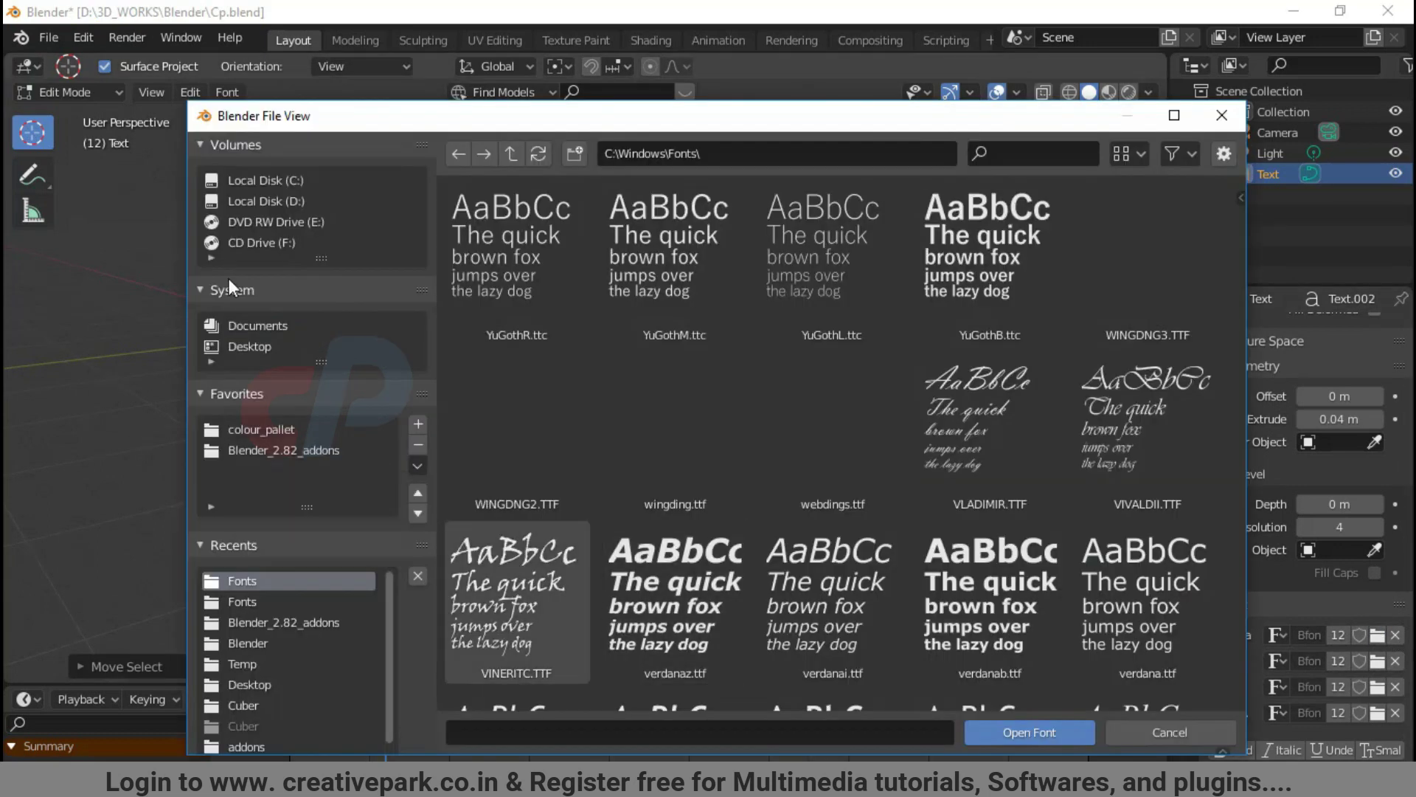
{"action": "left_click", "coordinate": [265, 201]}
{"action": "double_click", "coordinate": [476, 590]}
{"action": "double_click", "coordinate": [817, 274]}
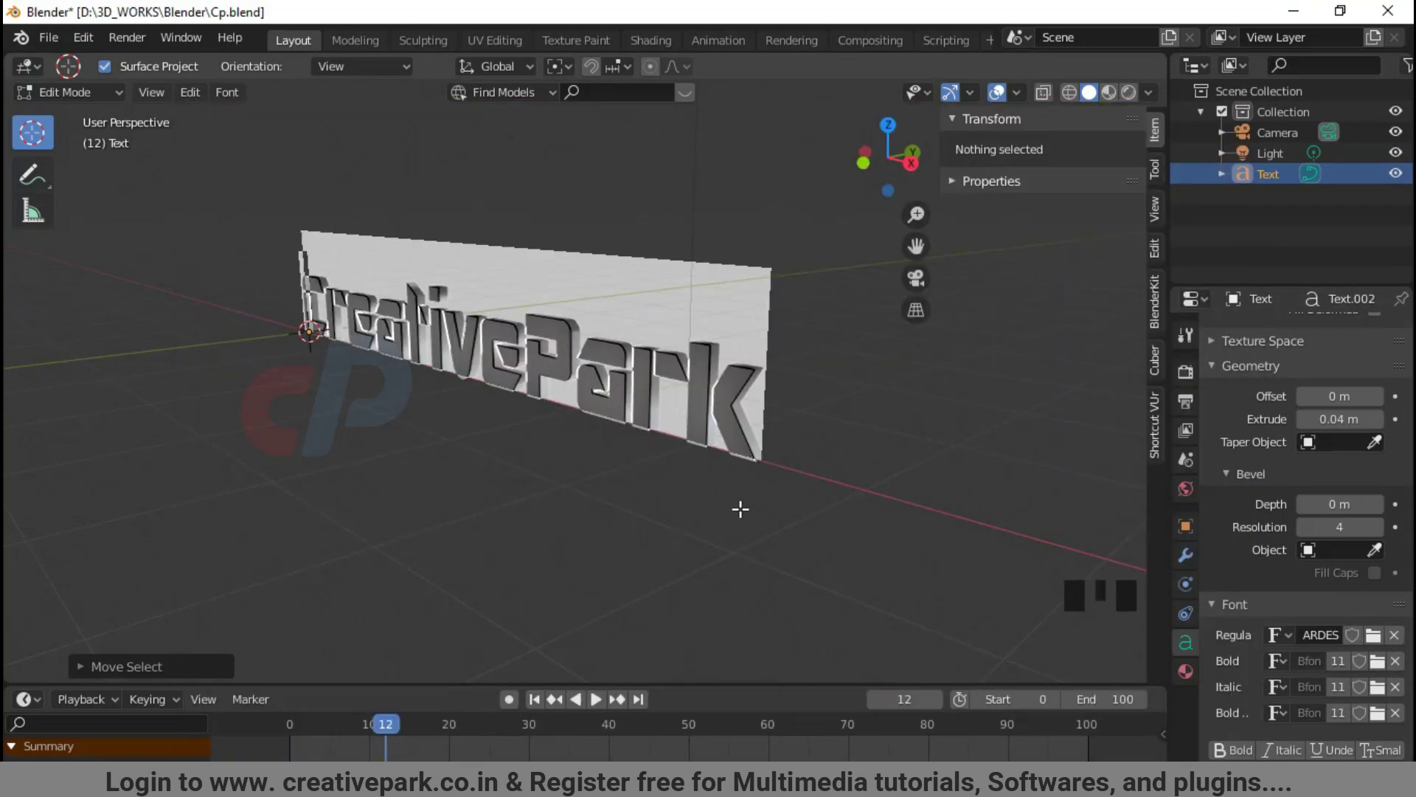
{"action": "key", "text": "Tab"}
{"action": "middle_click_drag", "start_coordinate": [740, 509], "coordinate": [637, 544]}
{"action": "scroll", "coordinate": [669, 533], "scroll_direction": "down", "scroll_amount": 1}
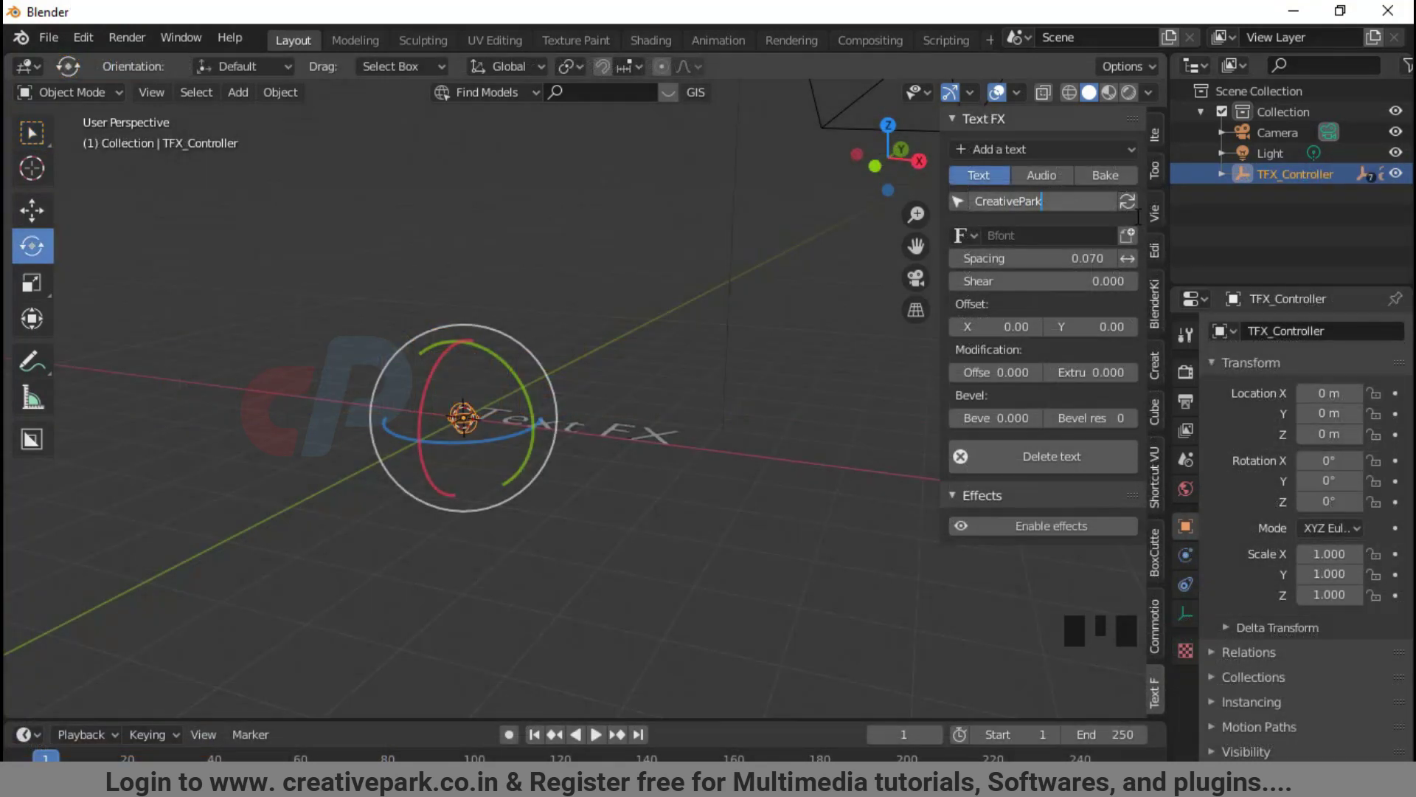
- Update the Text FX text to CreativePark, rotate its controller 90° about X, and show it in front view
{"action": "left_click", "coordinate": [1127, 201]}
{"action": "scroll", "coordinate": [631, 427], "scroll_direction": "up", "scroll_amount": 3}
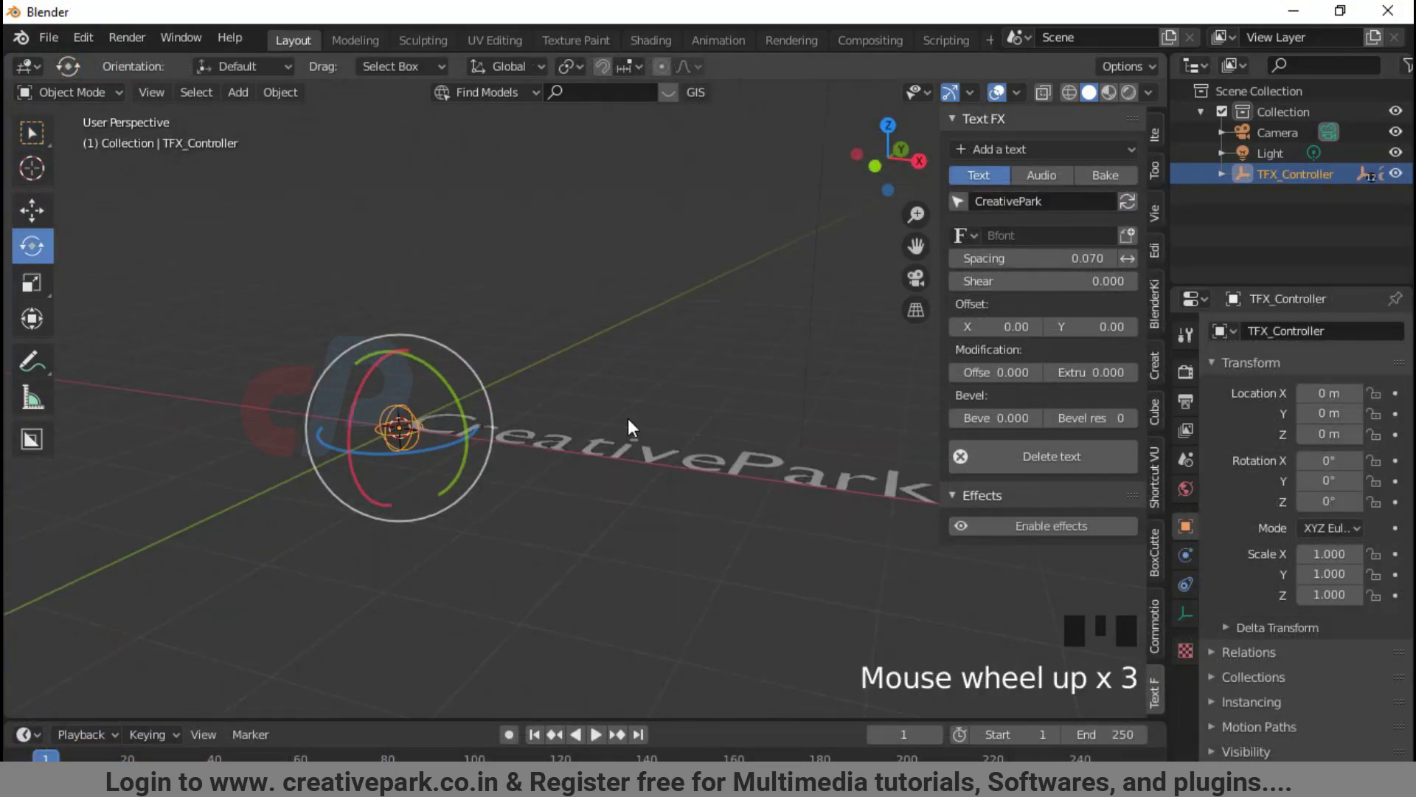
{"action": "middle_click_drag", "start_coordinate": [772, 521], "coordinate": [731, 518], "text": "shift"}
{"action": "left_click", "coordinate": [1155, 135]}
{"action": "type", "text": "90"}
{"action": "key", "text": "Return"}
{"action": "key", "text": "KP_1"}
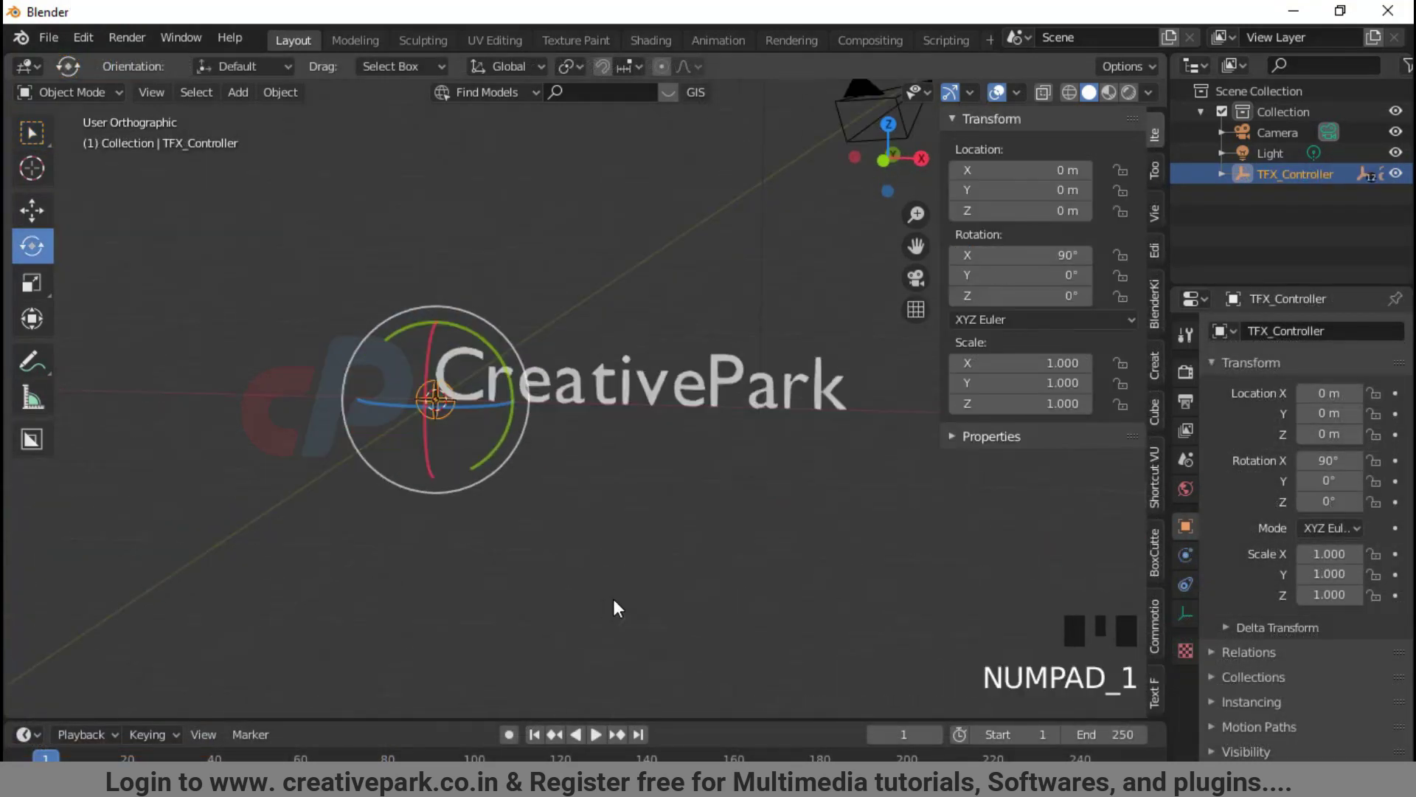
{"action": "scroll", "coordinate": [609, 542], "scroll_direction": "down", "scroll_amount": 3}
{"action": "middle_click_drag", "start_coordinate": [610, 542], "coordinate": [565, 542], "text": "shift"}
{"action": "left_click", "coordinate": [1155, 693]}
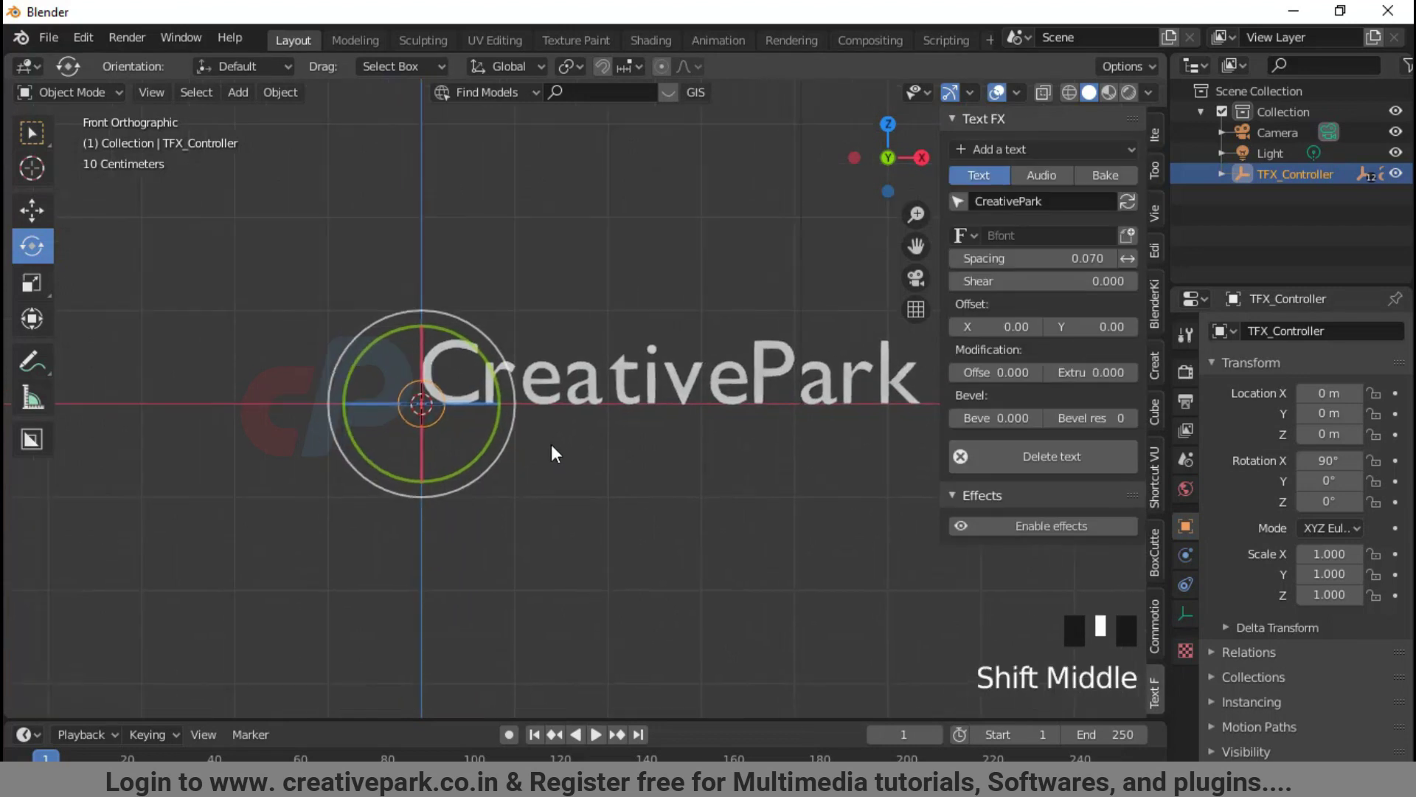
- Try shifting the CreativePark text with an X offset of -2.79, and undo the offset changes
{"action": "middle_click_drag", "start_coordinate": [553, 452], "coordinate": [516, 459], "text": "shift"}
{"action": "left_click_drag", "start_coordinate": [1003, 327], "coordinate": [933, 327]}
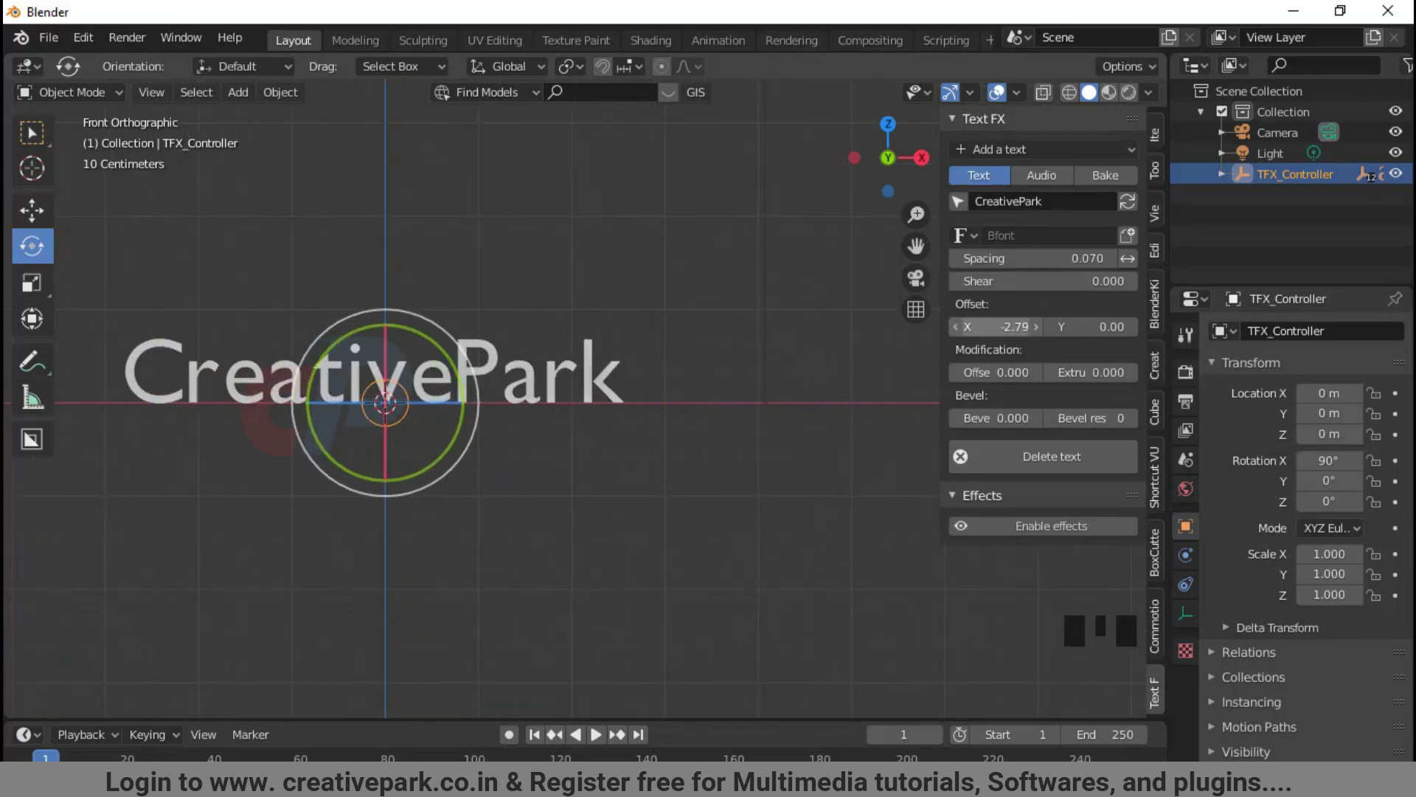
{"action": "mouse_move", "coordinate": [464, 351]}
{"action": "left_mouse_down"}
{"action": "mouse_move", "coordinate": [436, 291]}
{"action": "mouse_move", "coordinate": [475, 330]}
{"action": "left_mouse_up"}
{"action": "key", "text": "ctrl+z"}
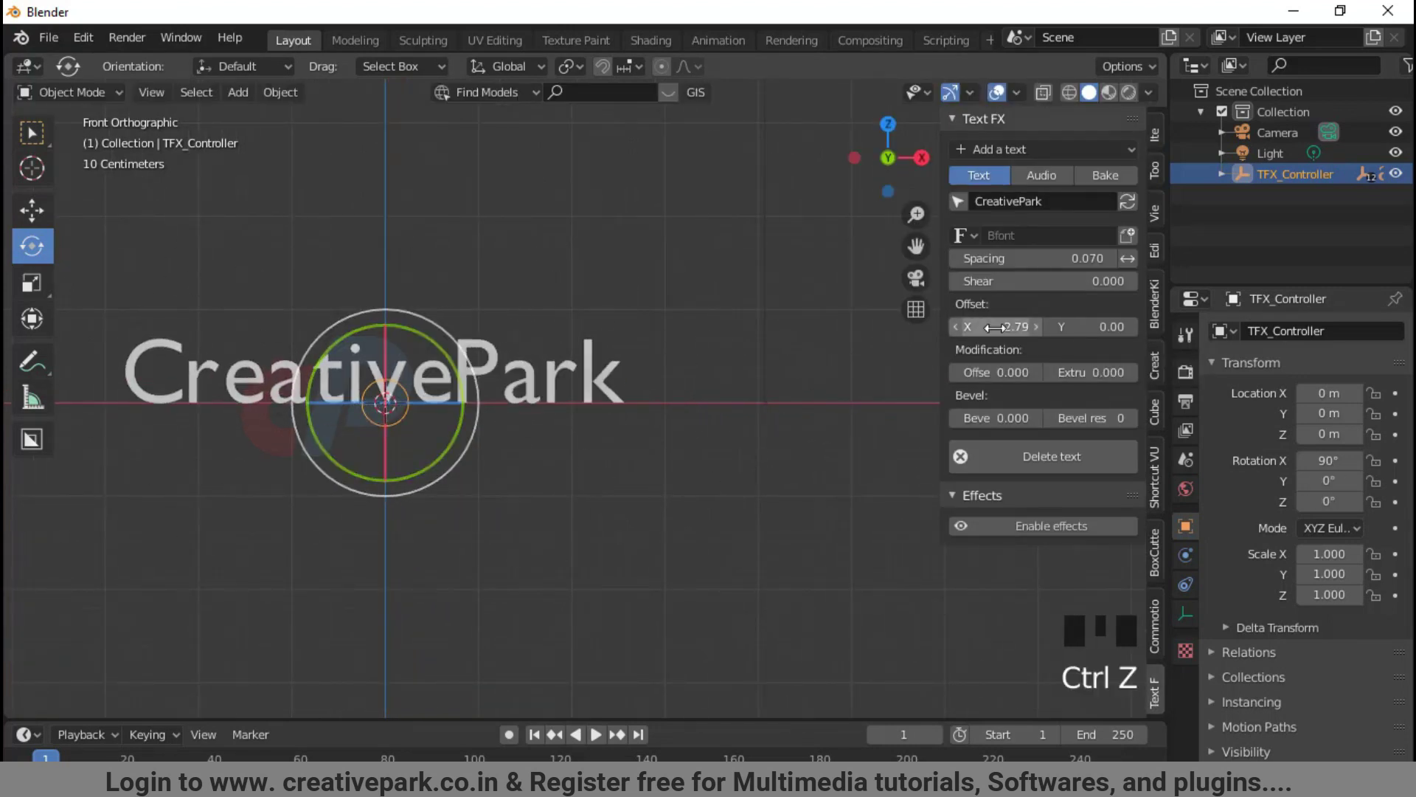
{"action": "left_click_drag", "start_coordinate": [1004, 326], "coordinate": [1073, 327]}
{"action": "left_click_drag", "start_coordinate": [735, 358], "coordinate": [693, 560]}
{"action": "key", "text": "ctrl+z"}
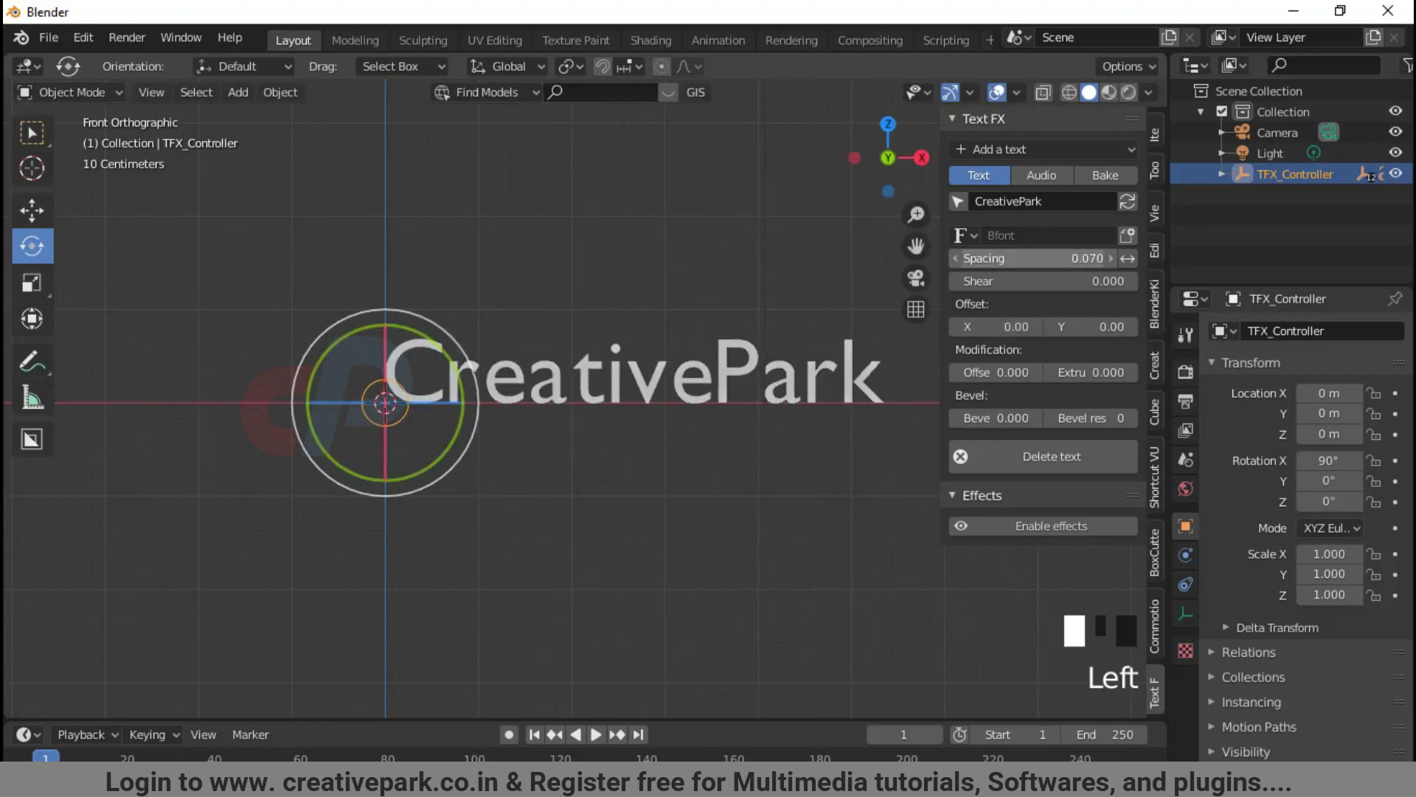
- Try a letter spacing of 0.55 on the CreativePark text and restore the original spacing
{"action": "scroll", "coordinate": [759, 440], "scroll_direction": "down", "scroll_amount": 2}
{"action": "middle_click_drag", "start_coordinate": [759, 440], "coordinate": [538, 446], "text": "shift"}
{"action": "left_click", "coordinate": [1033, 258]}
{"action": "type", "text": "0.55"}
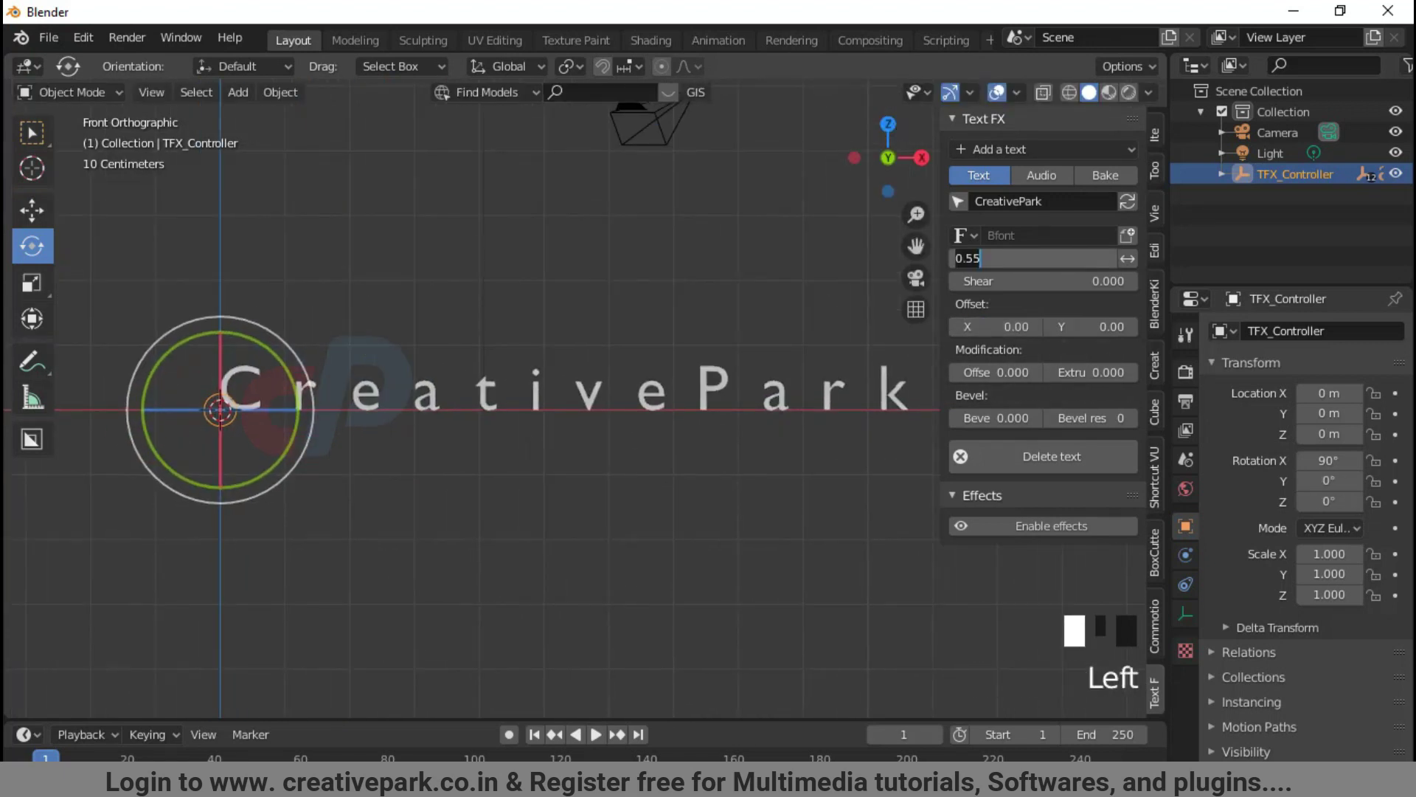
{"action": "middle_click_drag", "start_coordinate": [379, 461], "coordinate": [490, 458], "text": "shift"}
{"action": "scroll", "coordinate": [490, 458], "scroll_direction": "up", "scroll_amount": 2}
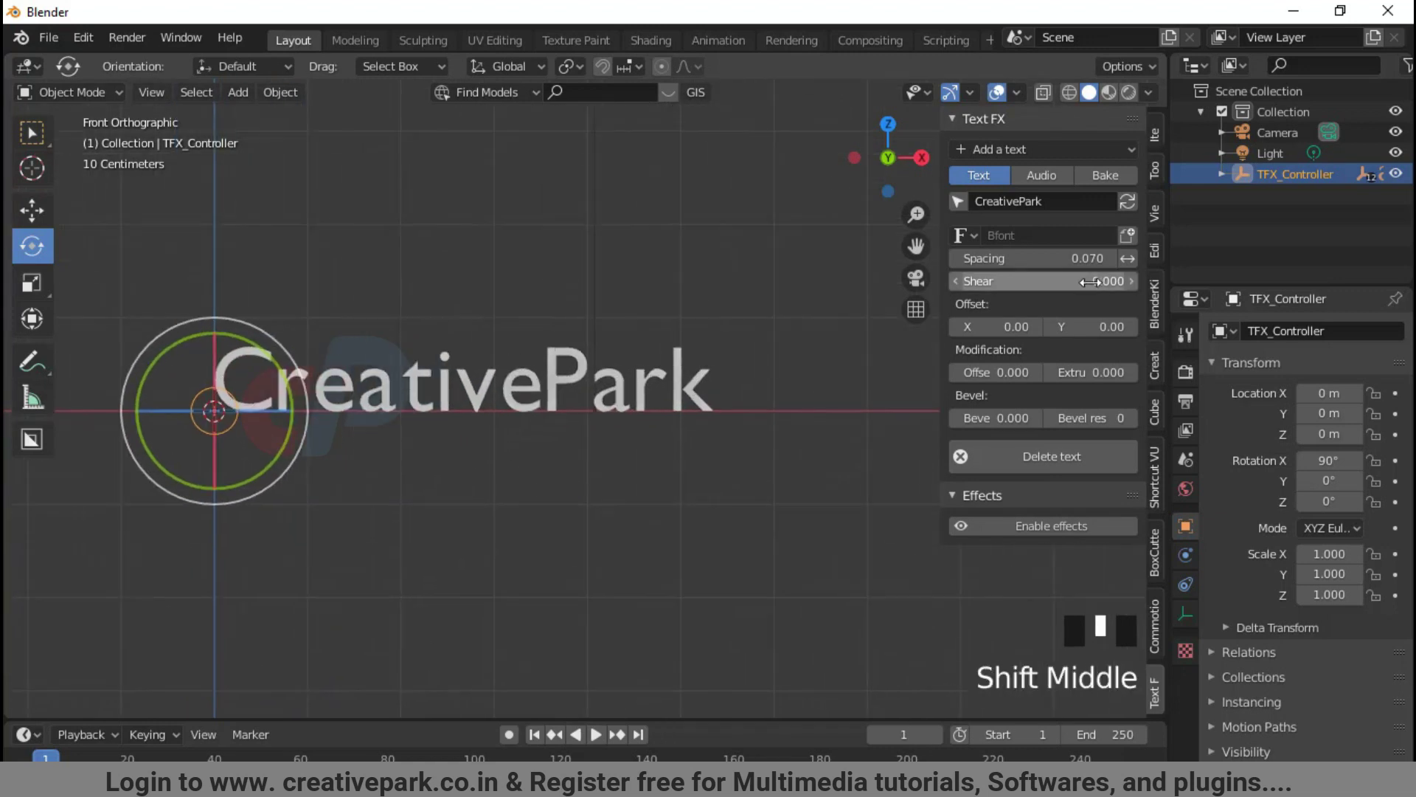
- Try changing the CreativePark text's shear and X offset, undoing each change
{"action": "mouse_move", "coordinate": [1082, 281]}
{"action": "left_mouse_down"}
{"action": "mouse_move", "coordinate": [1176, 281]}
{"action": "mouse_move", "coordinate": [1080, 281]}
{"action": "left_mouse_up"}
{"action": "key", "text": "ctrl+z"}
{"action": "middle_click_drag", "start_coordinate": [594, 458], "coordinate": [699, 480], "text": "shift"}
{"action": "left_click_drag", "start_coordinate": [1016, 326], "coordinate": [1033, 327]}
{"action": "key", "text": "ctrl+z"}
- Set the CreativePark text's bevel to 0.020 and its extrusion to 0.030
{"action": "left_click_drag", "start_coordinate": [996, 418], "coordinate": [1010, 417]}
{"action": "left_click_drag", "start_coordinate": [1090, 372], "coordinate": [1113, 373]}
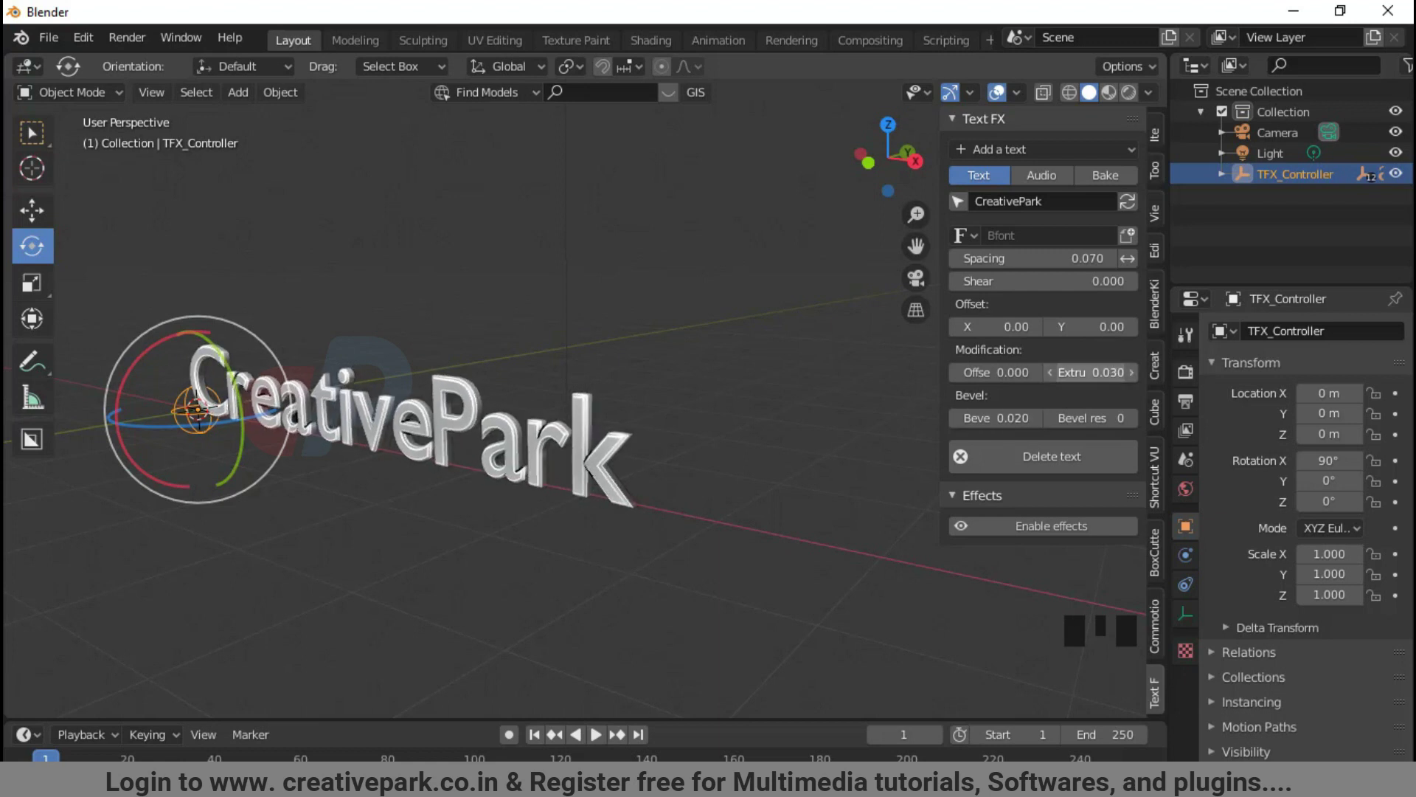
{"action": "middle_click_drag", "start_coordinate": [707, 477], "coordinate": [729, 480]}
{"action": "middle_click_drag", "start_coordinate": [728, 480], "coordinate": [730, 498], "text": "shift"}
- Try the Arbutus font on the CreativePark text by loading its font file from Local Disk (D:)
{"action": "left_click", "coordinate": [1127, 238]}
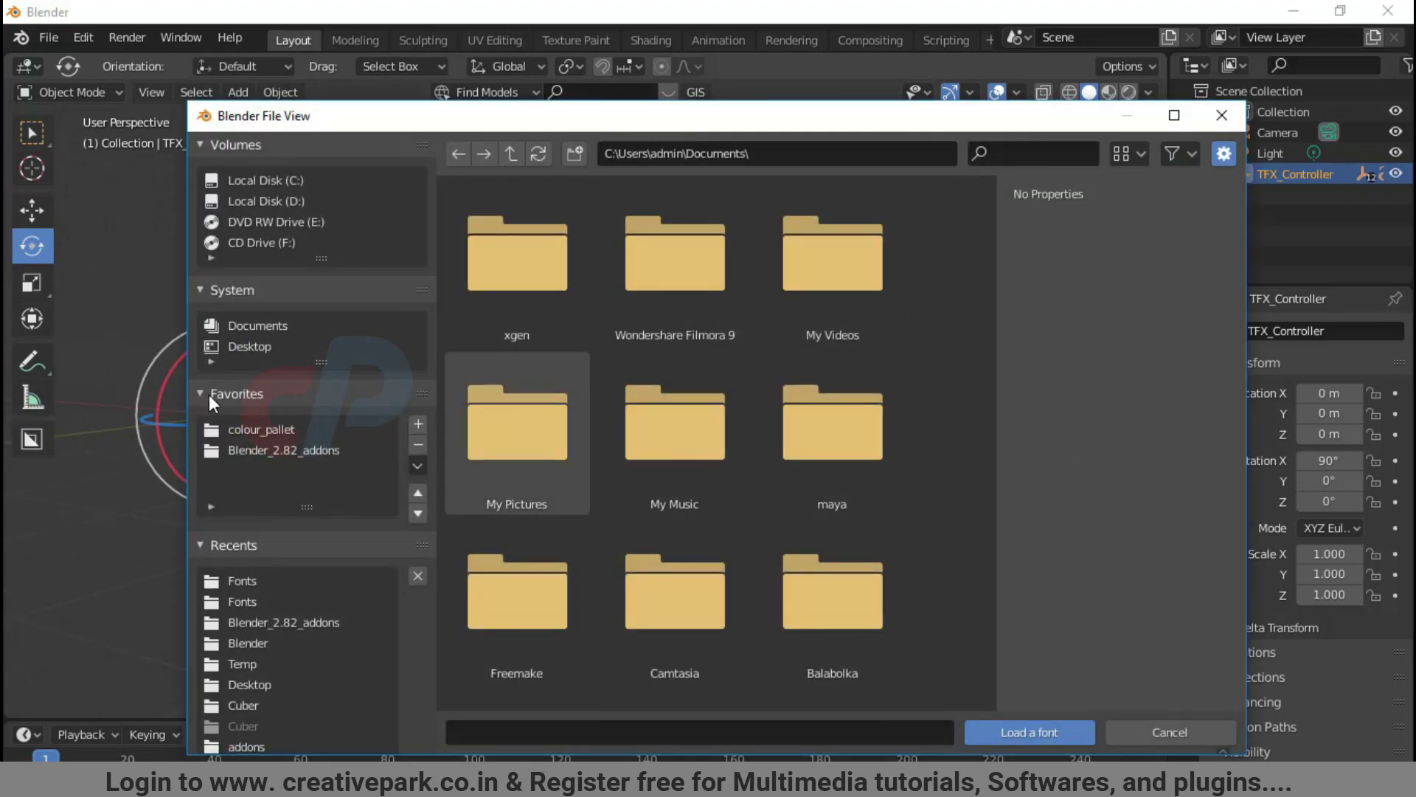
{"action": "left_click", "coordinate": [267, 201]}
{"action": "scroll", "coordinate": [500, 564], "scroll_direction": "down", "scroll_amount": 3}
{"action": "double_click", "coordinate": [648, 586]}
{"action": "scroll", "coordinate": [635, 462], "scroll_direction": "down", "scroll_amount": 3}
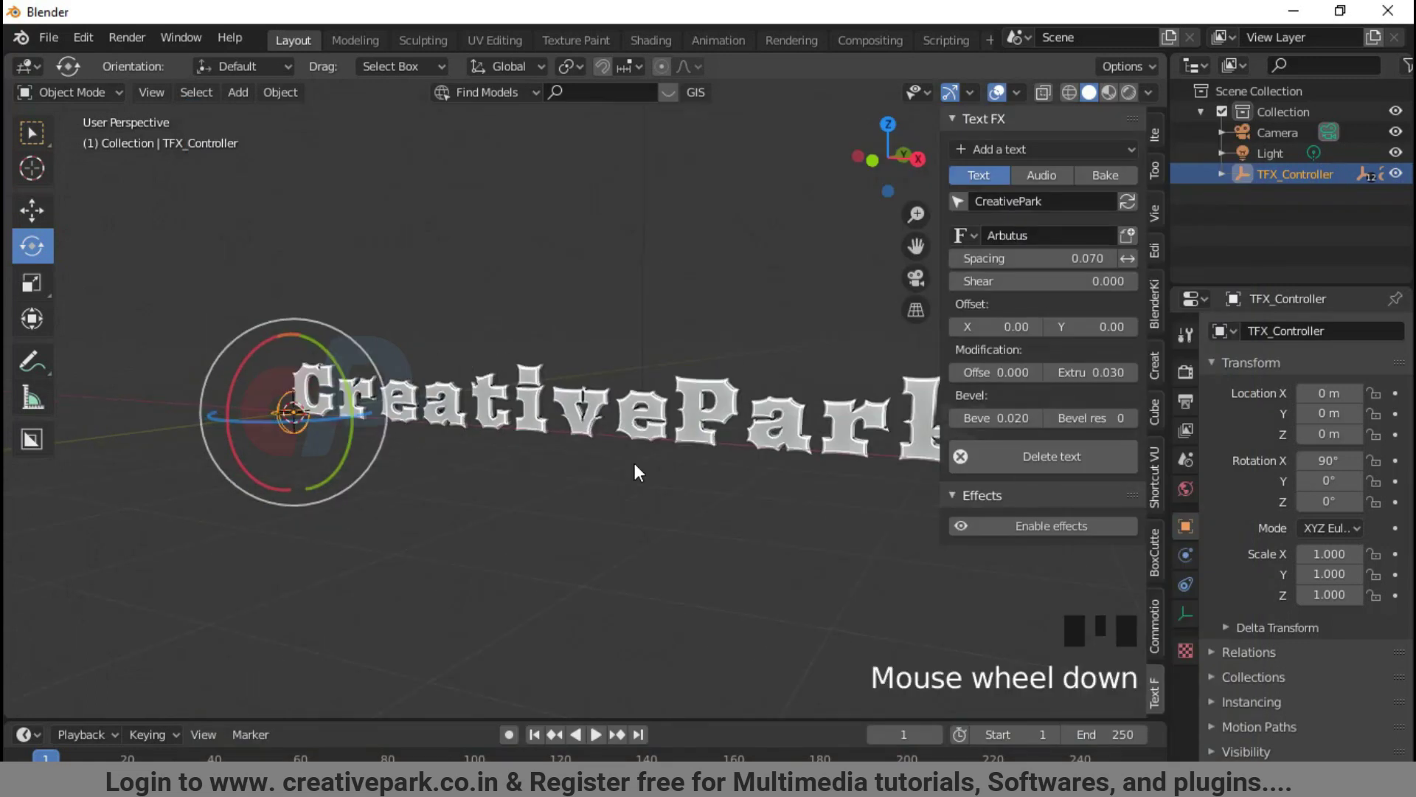
{"action": "middle_click_drag", "start_coordinate": [634, 463], "coordinate": [465, 555], "text": "shift"}
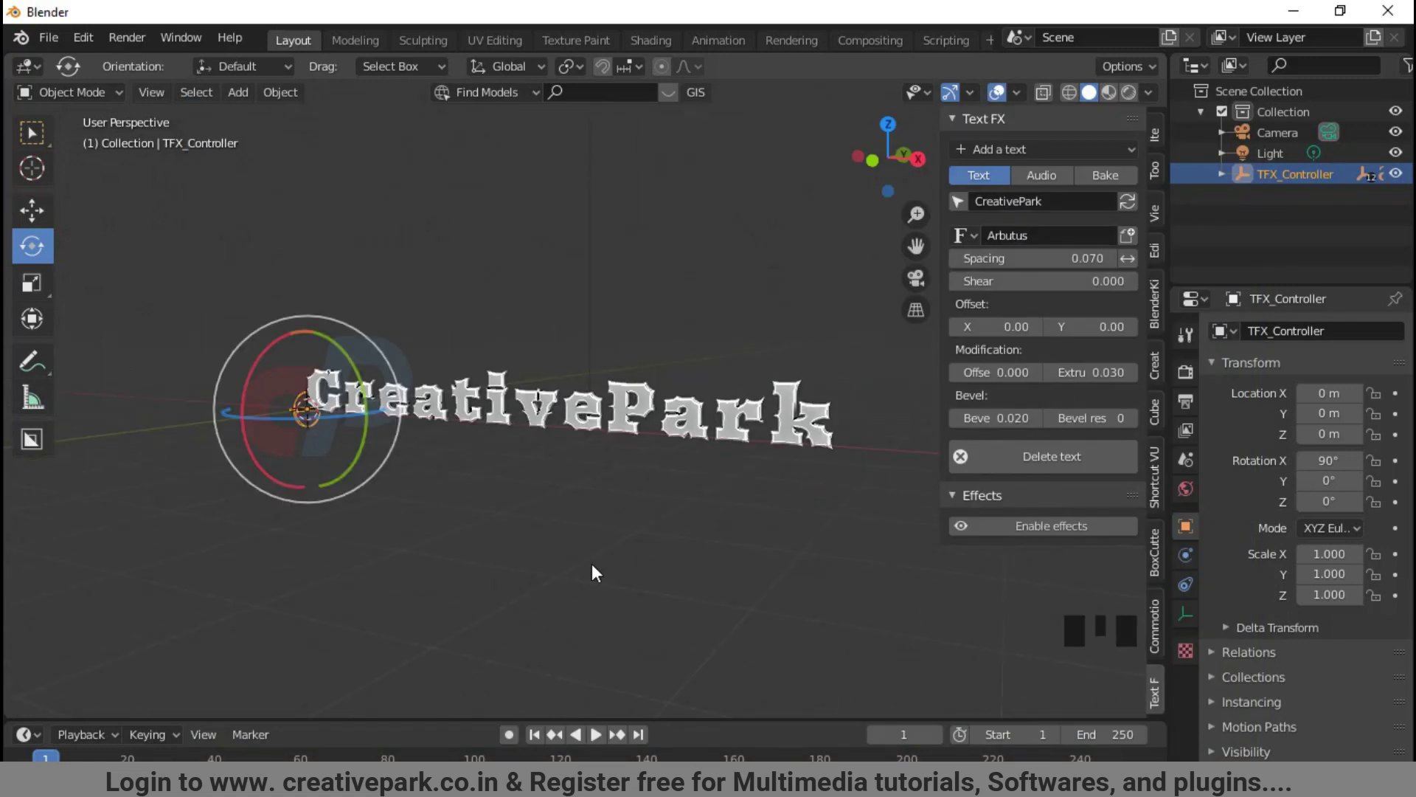
- In front view, enable effects for the CreativePark text and expand the effect settings
{"action": "key", "text": "KP_1"}
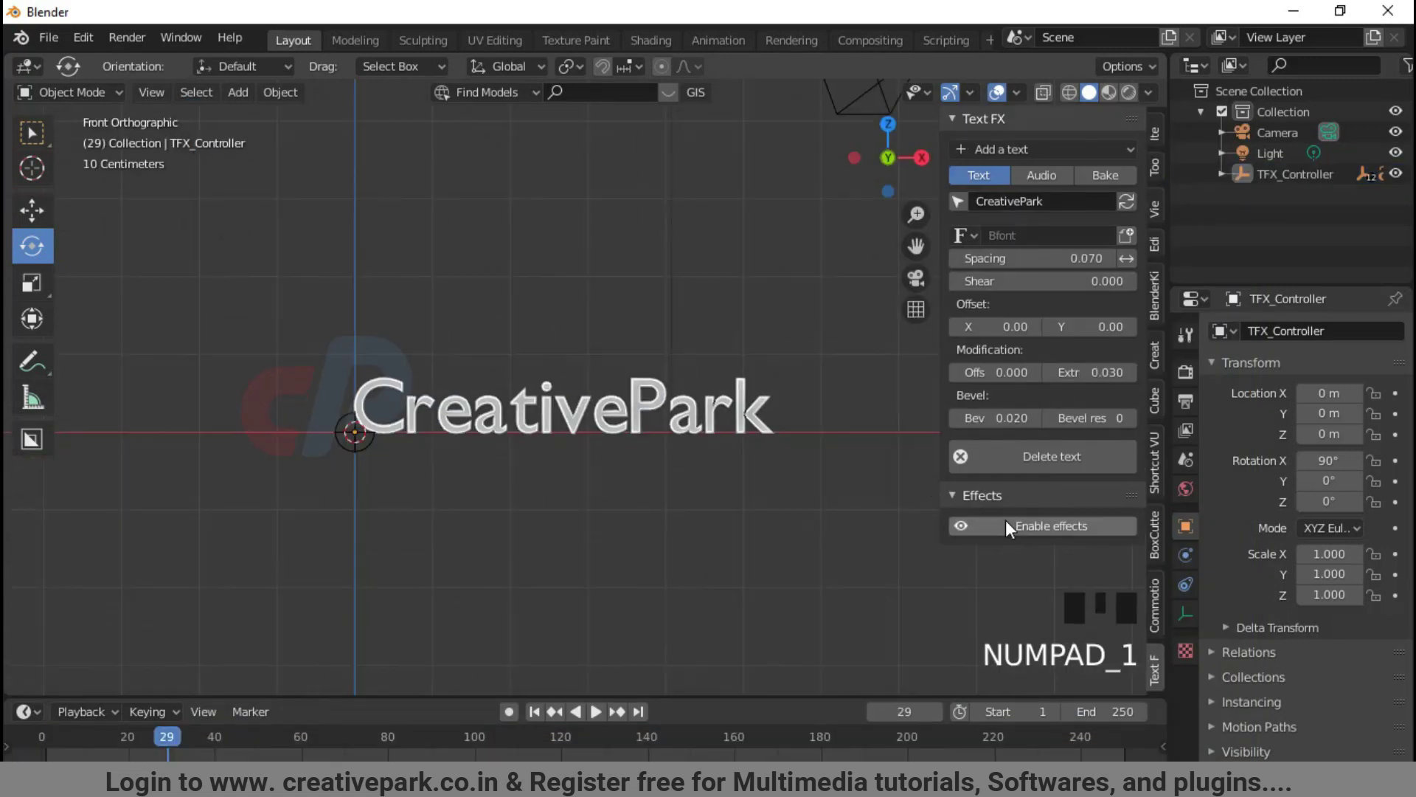
{"action": "left_click", "coordinate": [1018, 525]}
{"action": "scroll", "coordinate": [1021, 461], "scroll_direction": "down", "scroll_amount": 4}
{"action": "scroll", "coordinate": [1062, 487], "scroll_direction": "down", "scroll_amount": 6}
{"action": "left_click", "coordinate": [1010, 672]}
{"action": "scroll", "coordinate": [1010, 537], "scroll_direction": "down", "scroll_amount": 3}
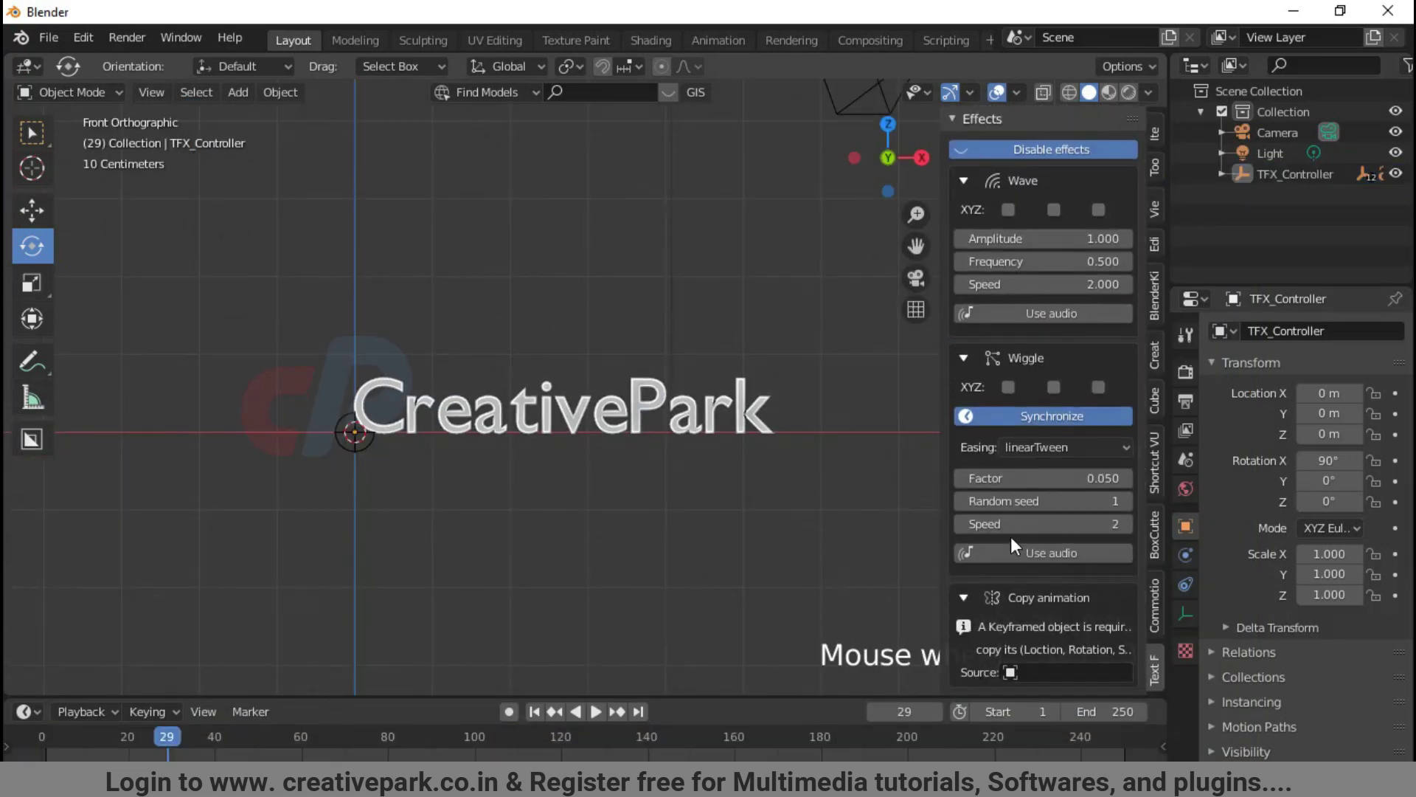
- Apply the Wiggle effect on the X axis with a factor of 0.330 and play the animation
{"action": "scroll", "coordinate": [885, 480], "scroll_direction": "up", "scroll_amount": 2}
{"action": "left_click", "coordinate": [1008, 388]}
{"action": "left_click", "coordinate": [594, 712]}
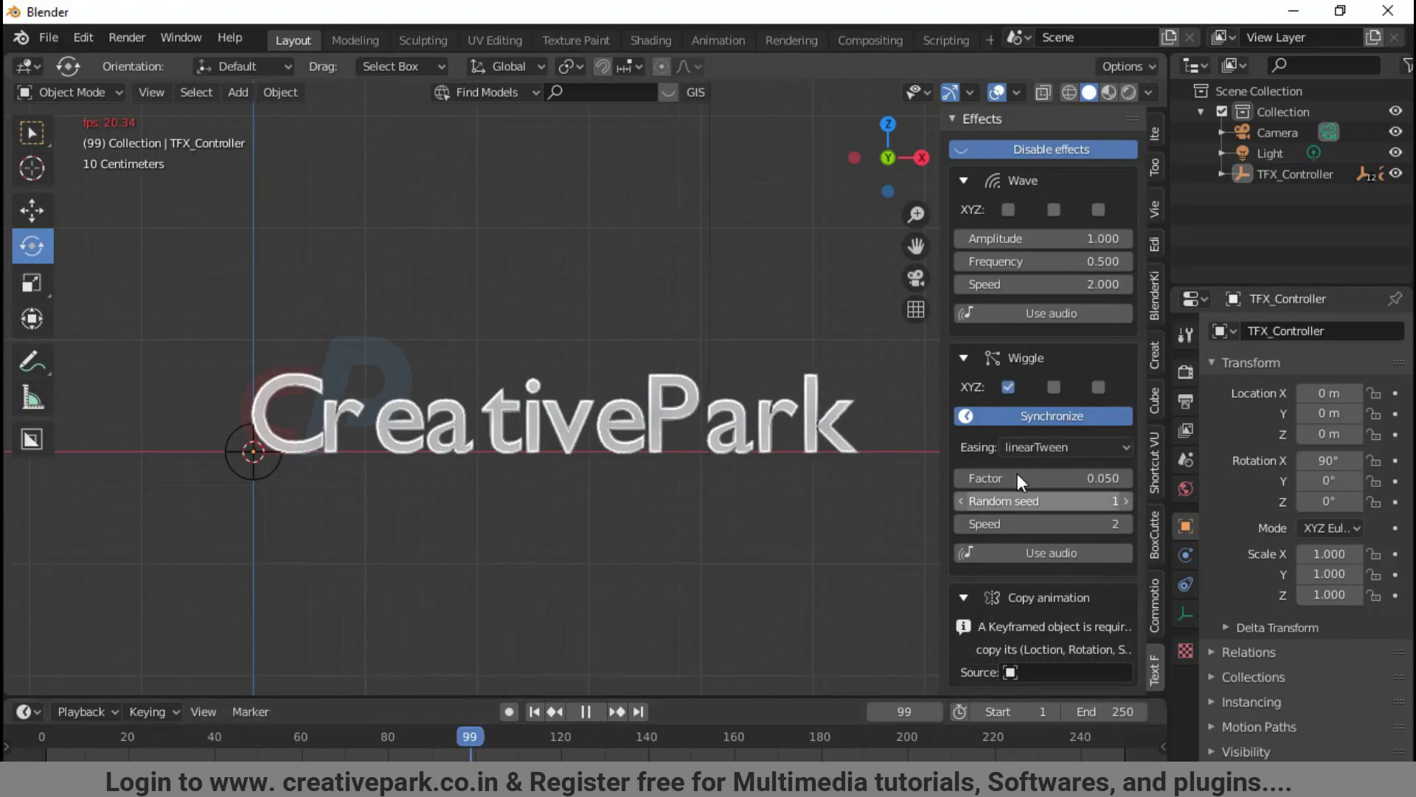
{"action": "type", "text": "0.33"}
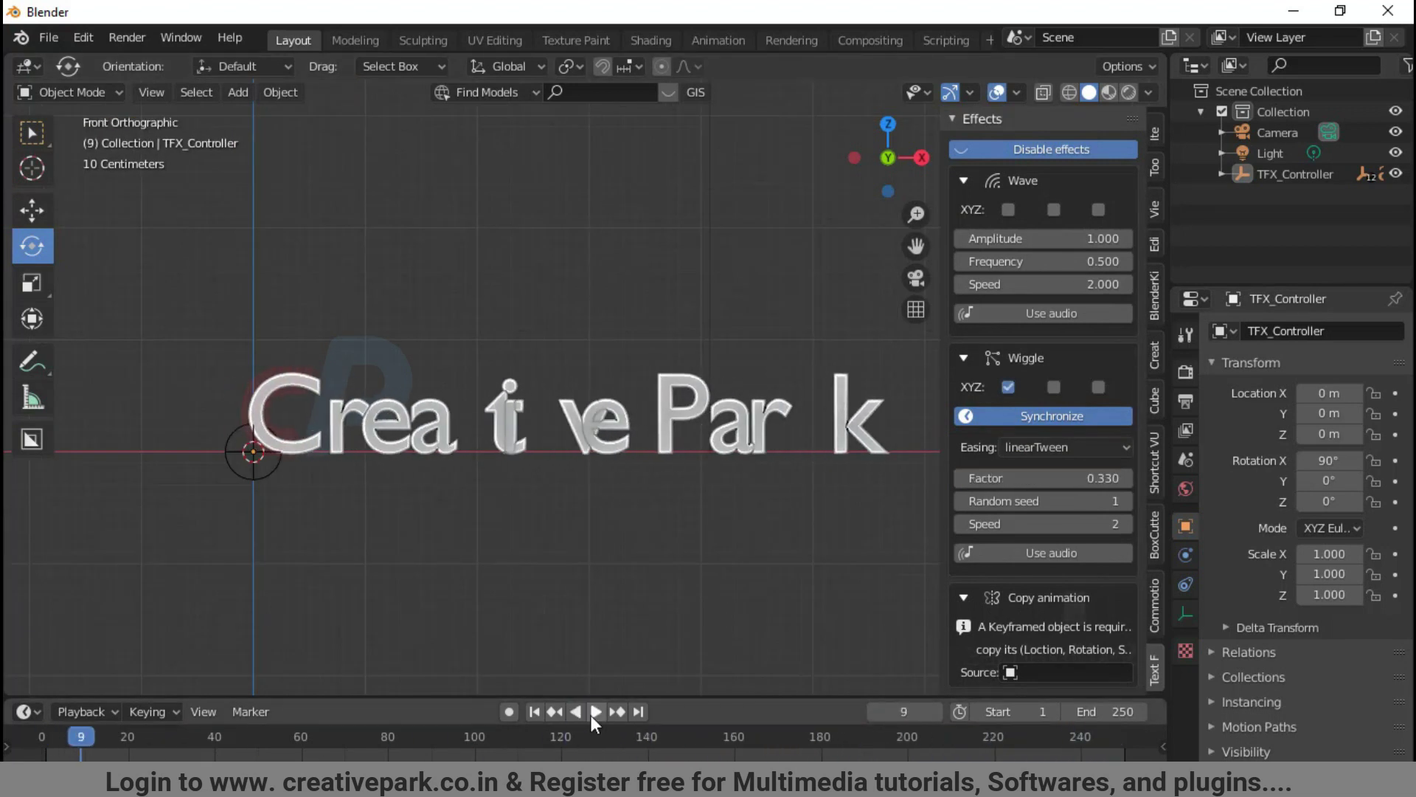
{"action": "left_click", "coordinate": [586, 713]}
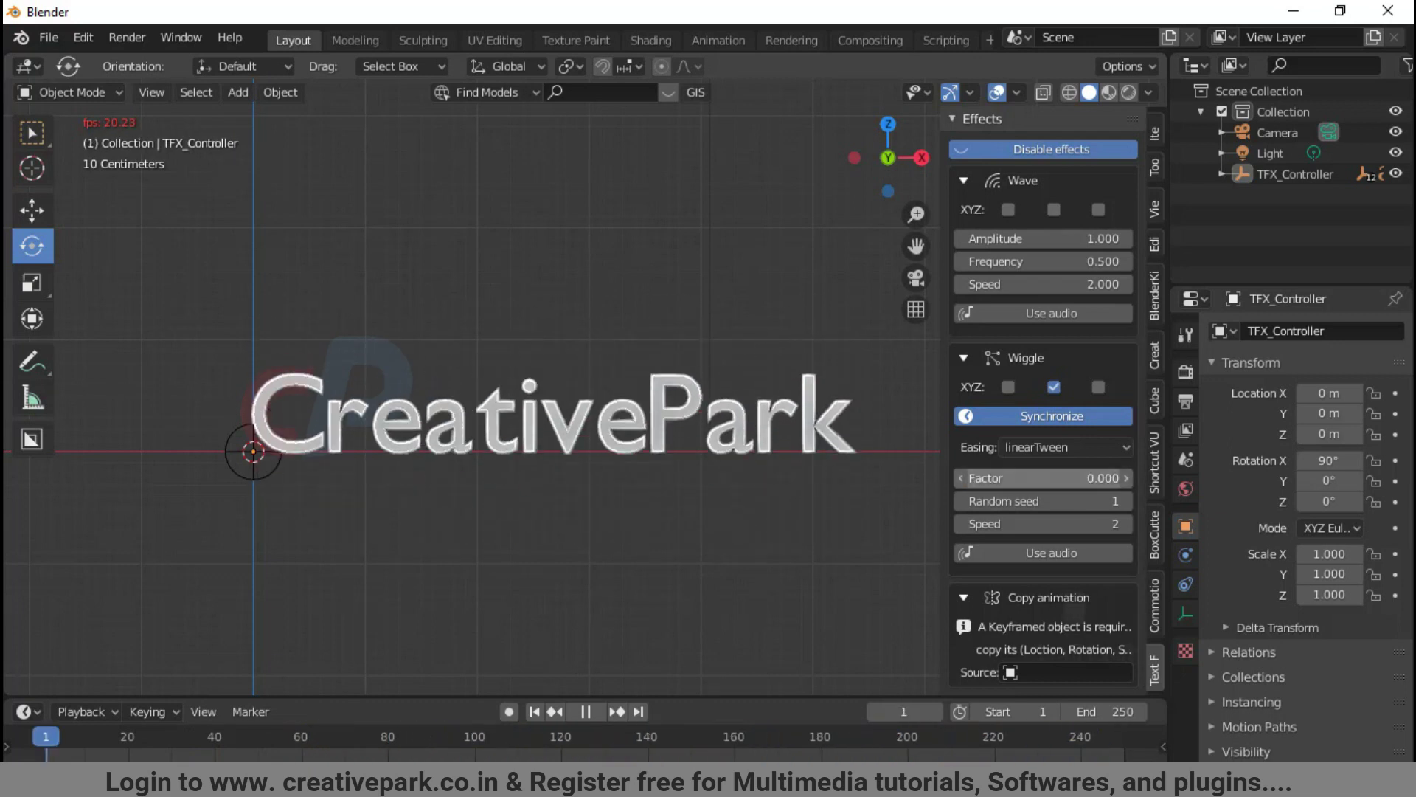
- Wiggle the text on the Y axis with factor 0.180 and random seed 12 during playback
{"action": "key", "text": "Return"}
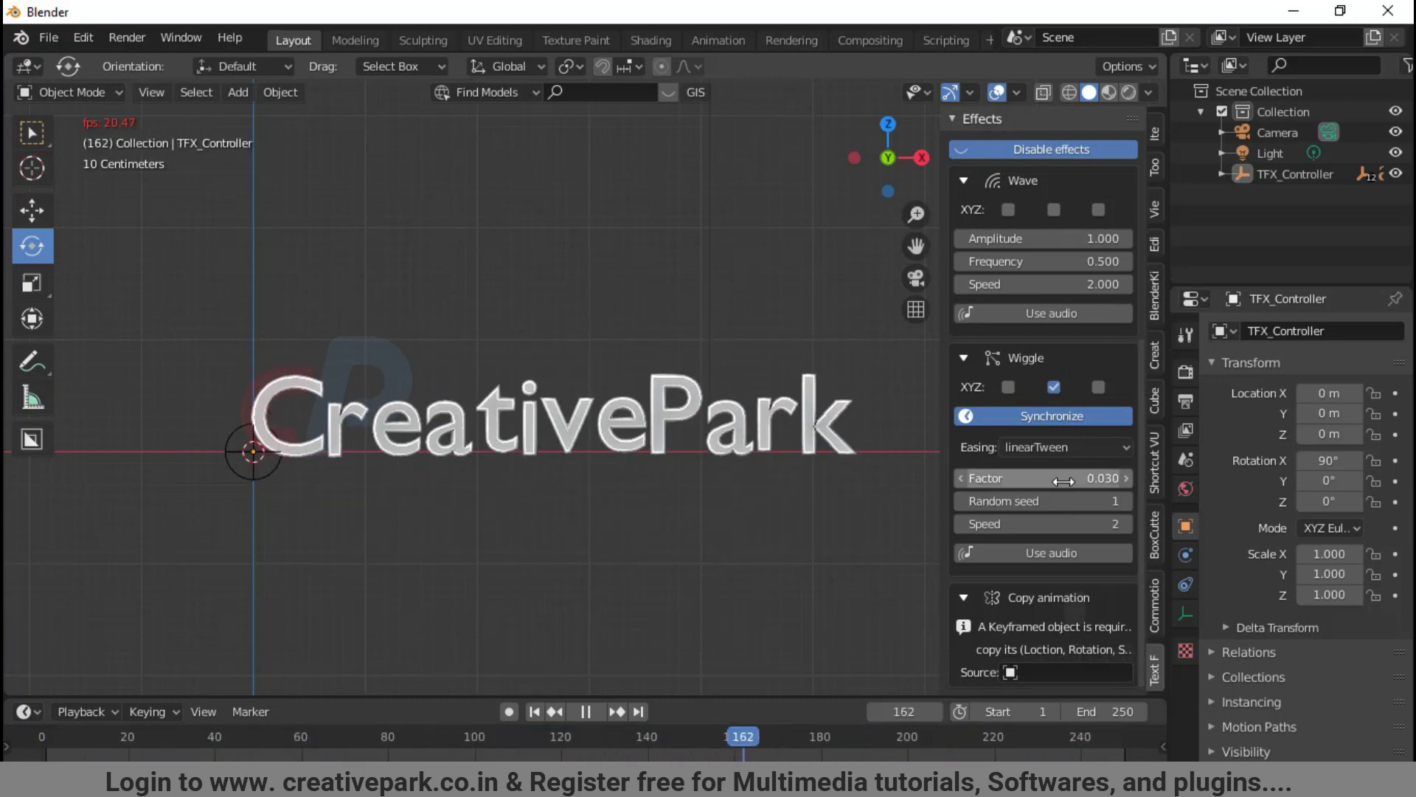
{"action": "left_click_drag", "start_coordinate": [1000, 500], "coordinate": [1040, 501]}
{"action": "key", "text": "space"}
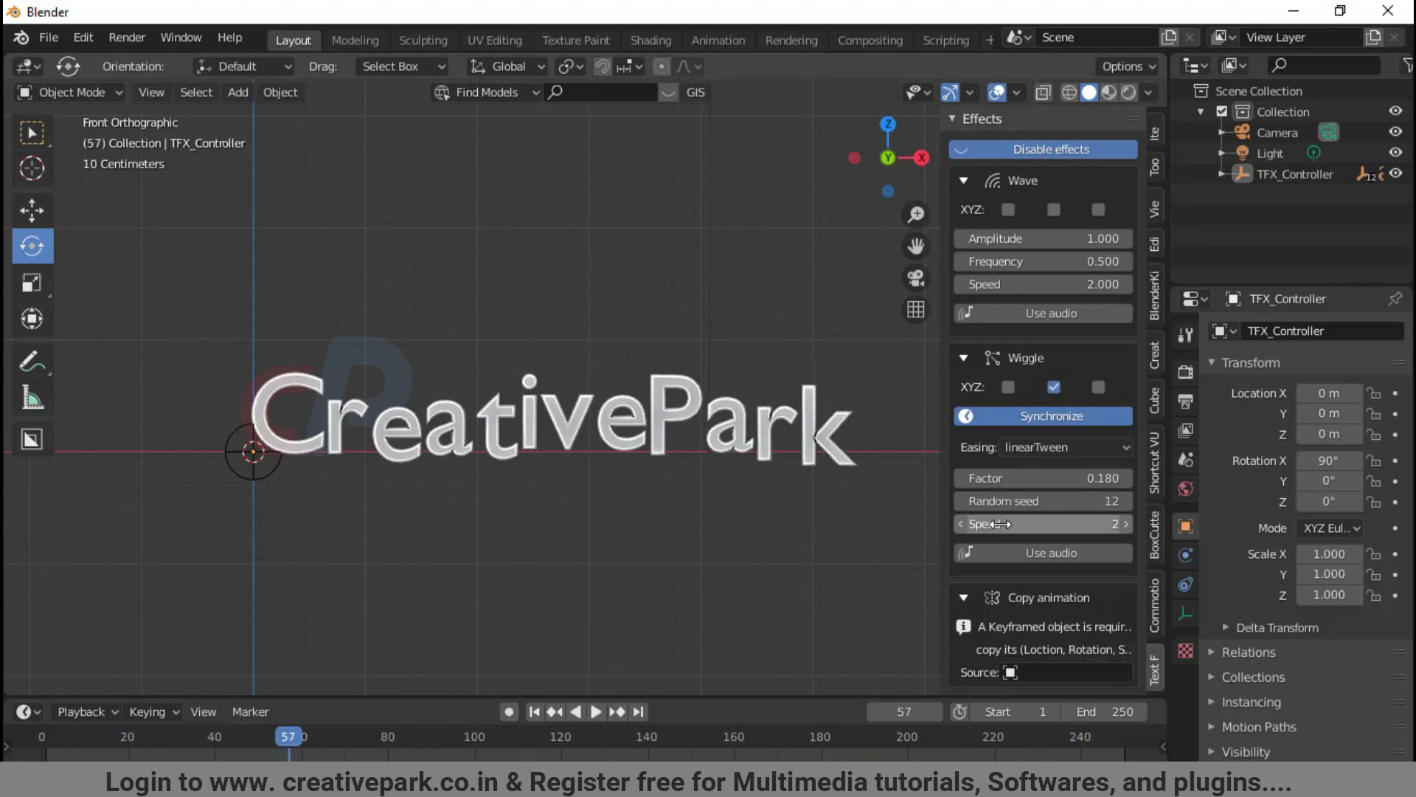
- Wiggle the text only on the Z axis with factor 0.390 and speed 10 while it plays
{"action": "middle_click_drag", "start_coordinate": [861, 485], "coordinate": [689, 539]}
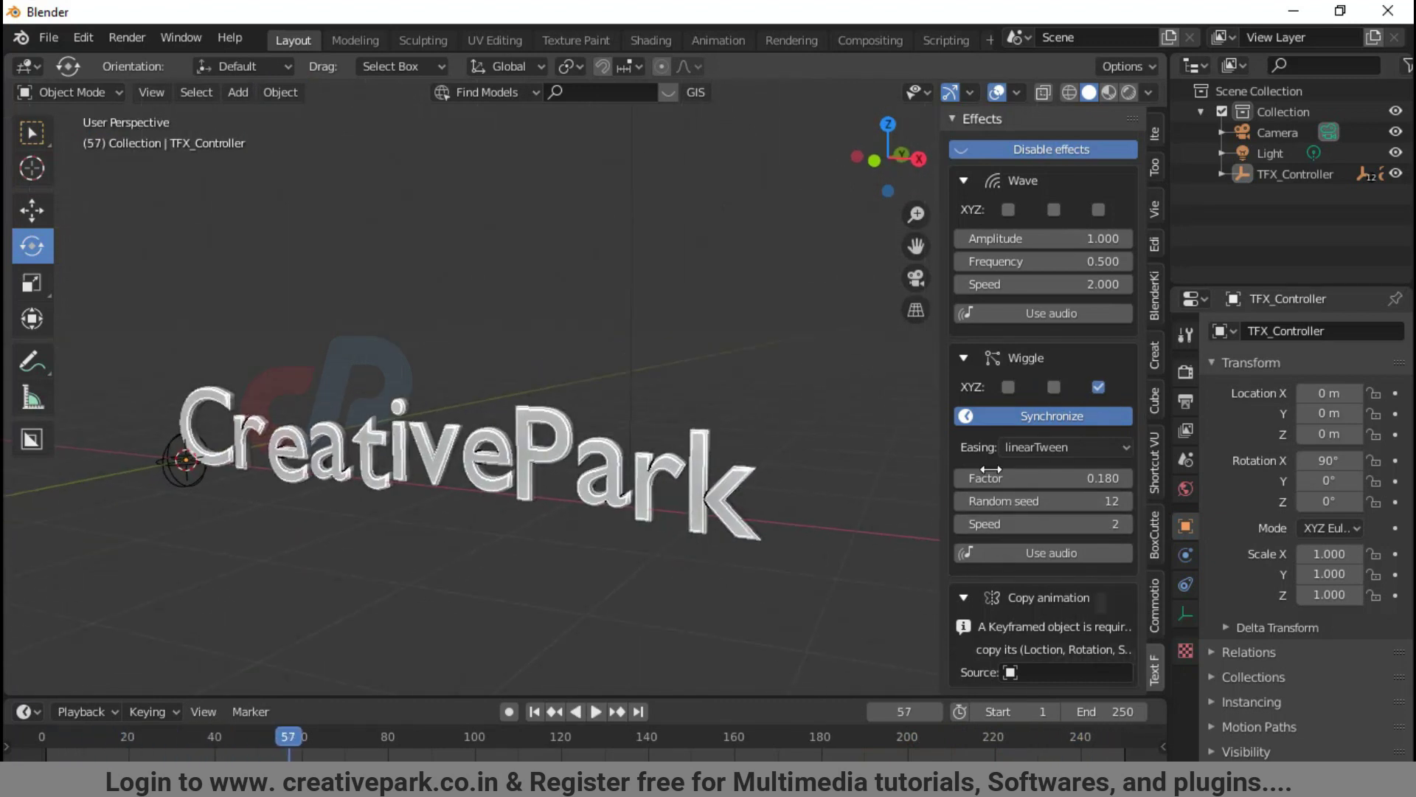
{"action": "left_click", "coordinate": [596, 711]}
{"action": "left_click_drag", "start_coordinate": [1055, 478], "coordinate": [1091, 478]}
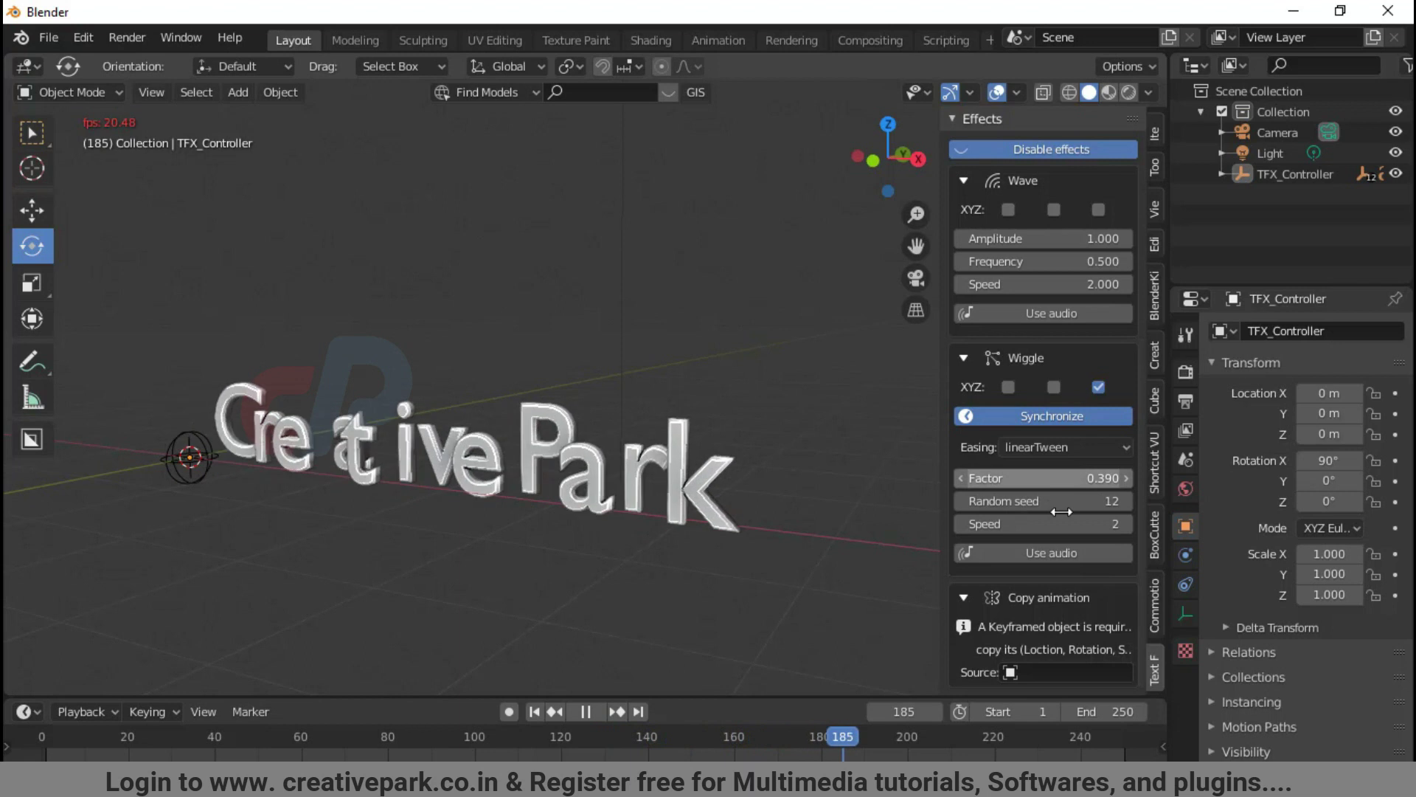
{"action": "left_click_drag", "start_coordinate": [1059, 524], "coordinate": [1090, 524]}
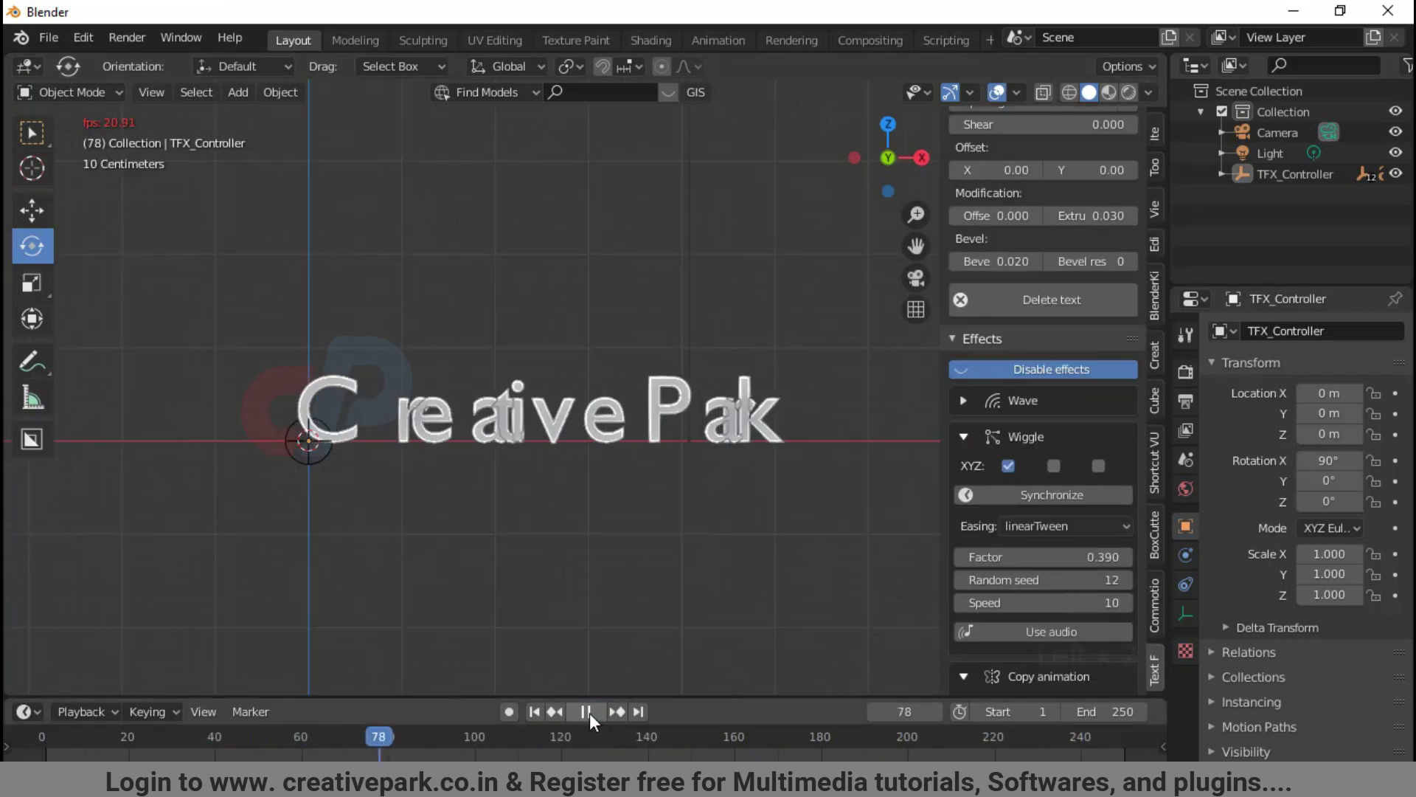
- Apply unsynchronized wiggle on the X and Y axes, with factor 0.460 and random seed 22
{"action": "left_click", "coordinate": [1053, 466]}
{"action": "left_click", "coordinate": [1008, 465]}
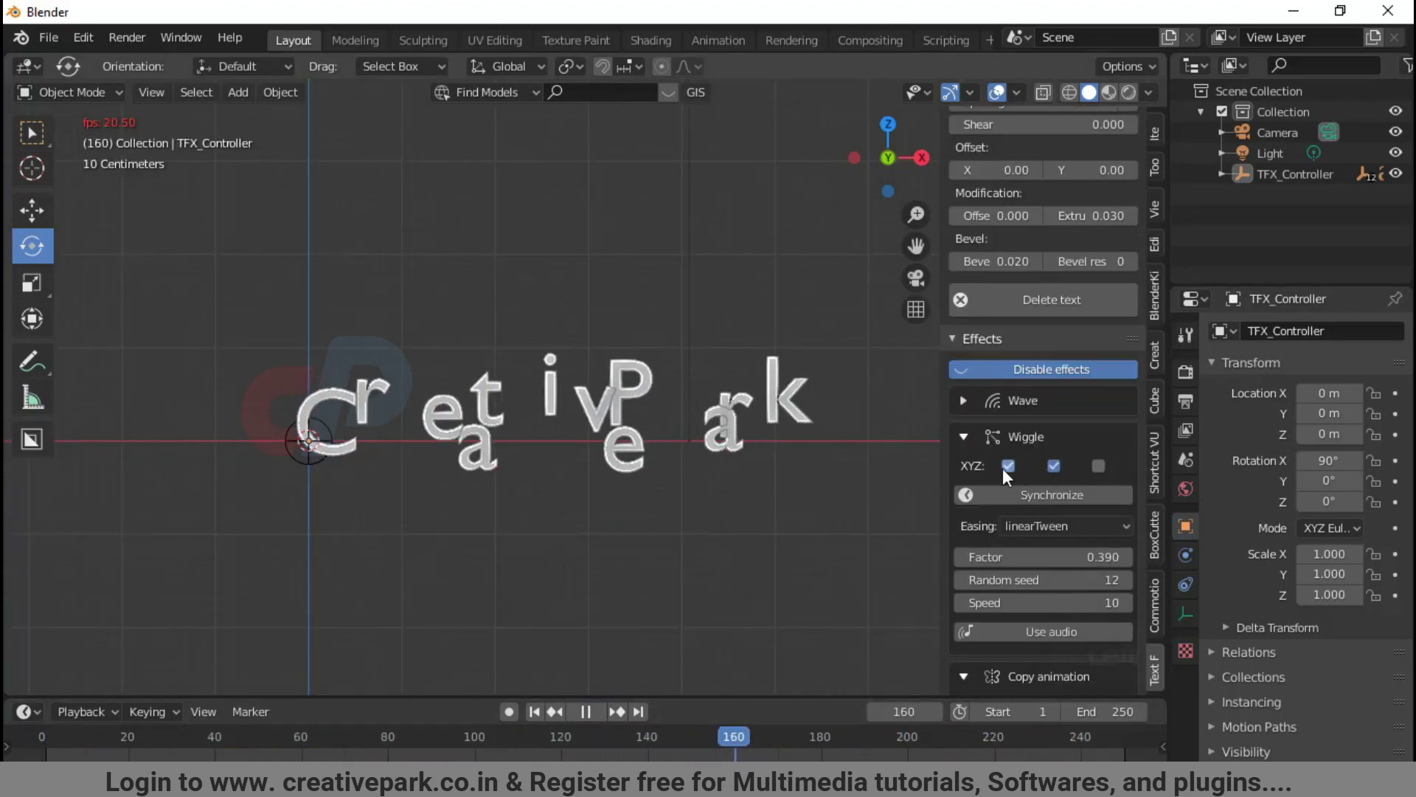
{"action": "left_click_drag", "start_coordinate": [1044, 553], "coordinate": [1088, 579]}
- Restrict the unsynchronized wiggle to the Z axis and set random seed 64 and speed 16
{"action": "left_click", "coordinate": [1053, 466]}
{"action": "left_click", "coordinate": [1098, 465]}
{"action": "middle_click_drag", "start_coordinate": [745, 502], "coordinate": [689, 524]}
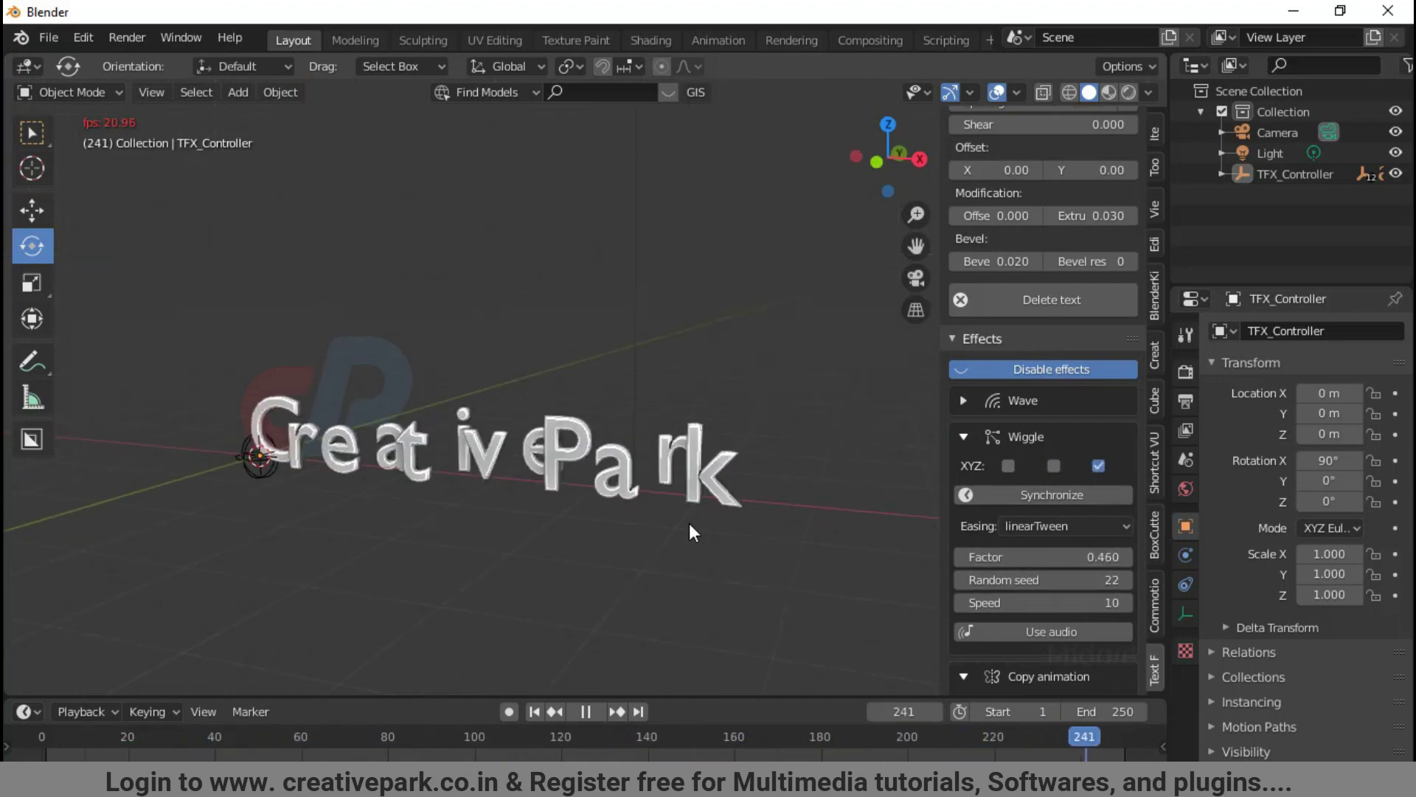
{"action": "left_click_drag", "start_coordinate": [981, 580], "coordinate": [959, 603]}
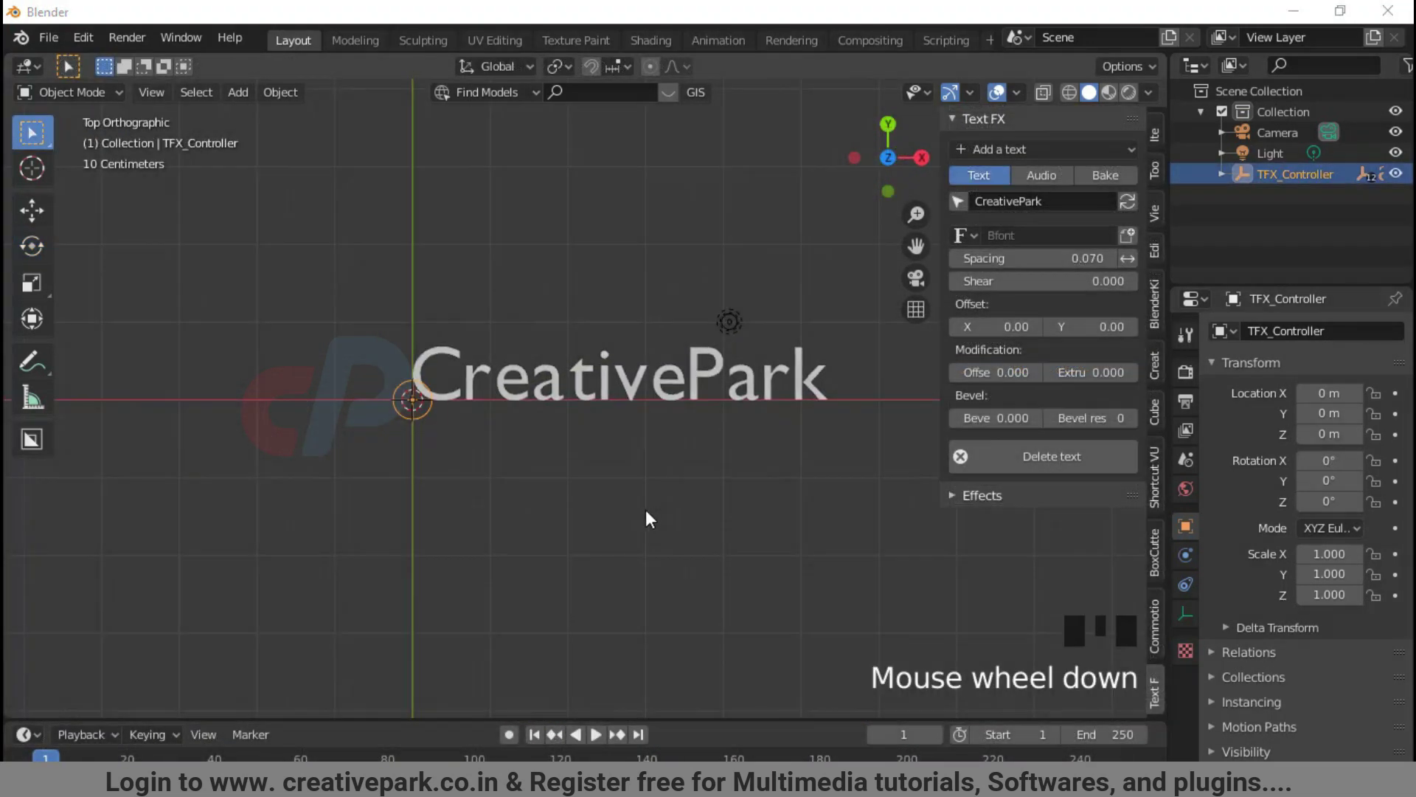
- Add an Arrows empty in top view and keyframe its location at X -1.9754, Y 4.0266 on frame 1
{"action": "middle_click_drag", "start_coordinate": [638, 506], "coordinate": [599, 509]}
{"action": "key", "text": "KP_7"}
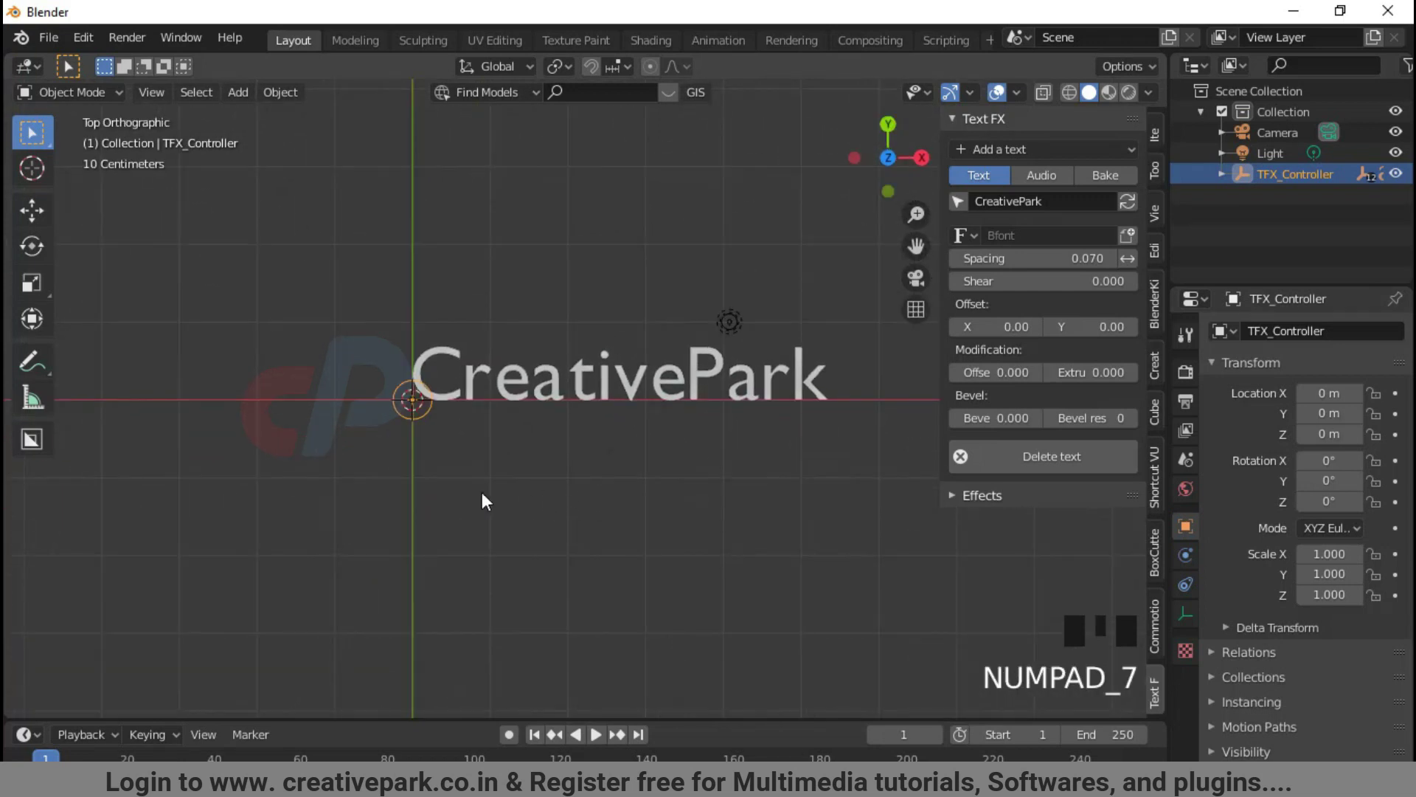
{"action": "key", "text": "shift+a"}
{"action": "mouse_move", "coordinate": [268, 419]}
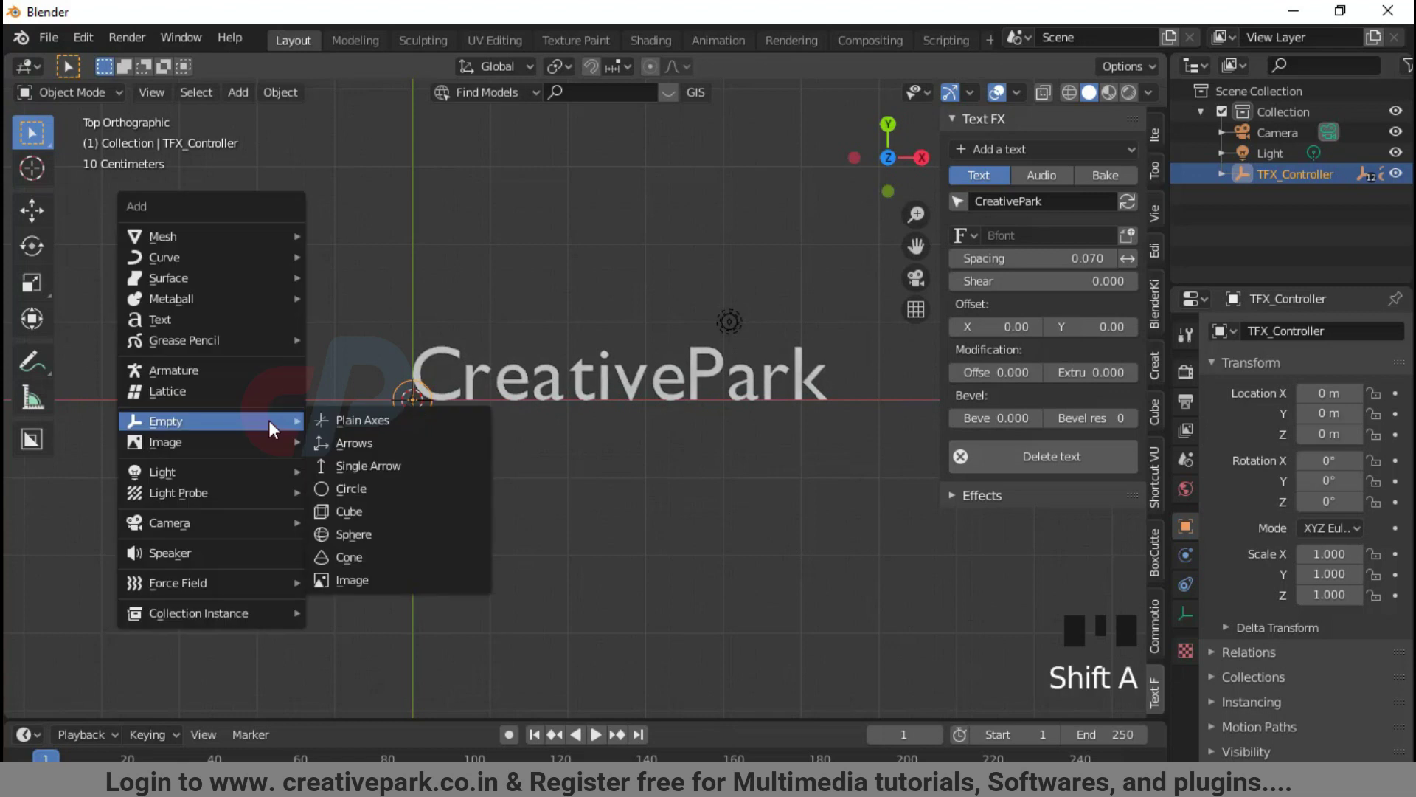
{"action": "left_click", "coordinate": [322, 443]}
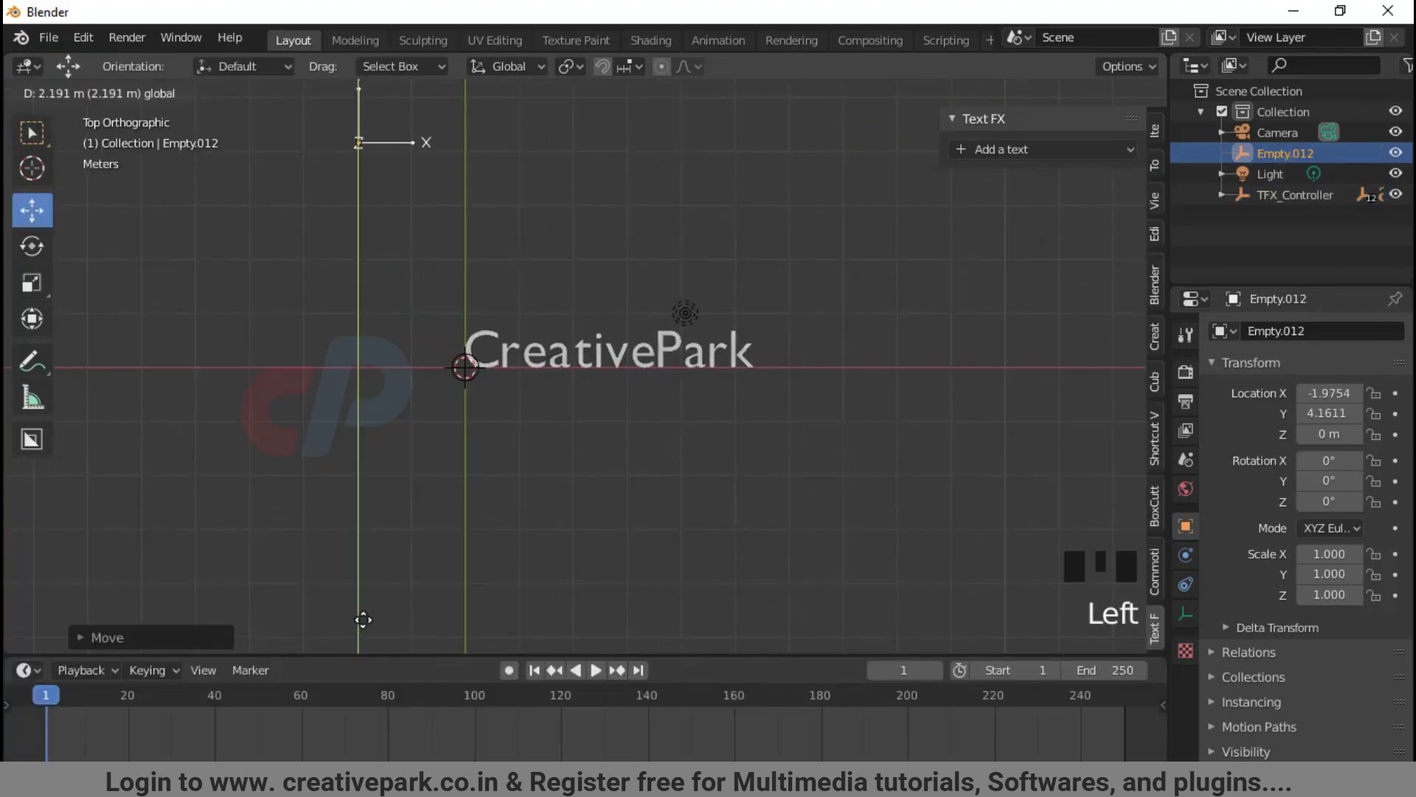
{"action": "left_click_drag", "start_coordinate": [357, 616], "coordinate": [363, 627]}
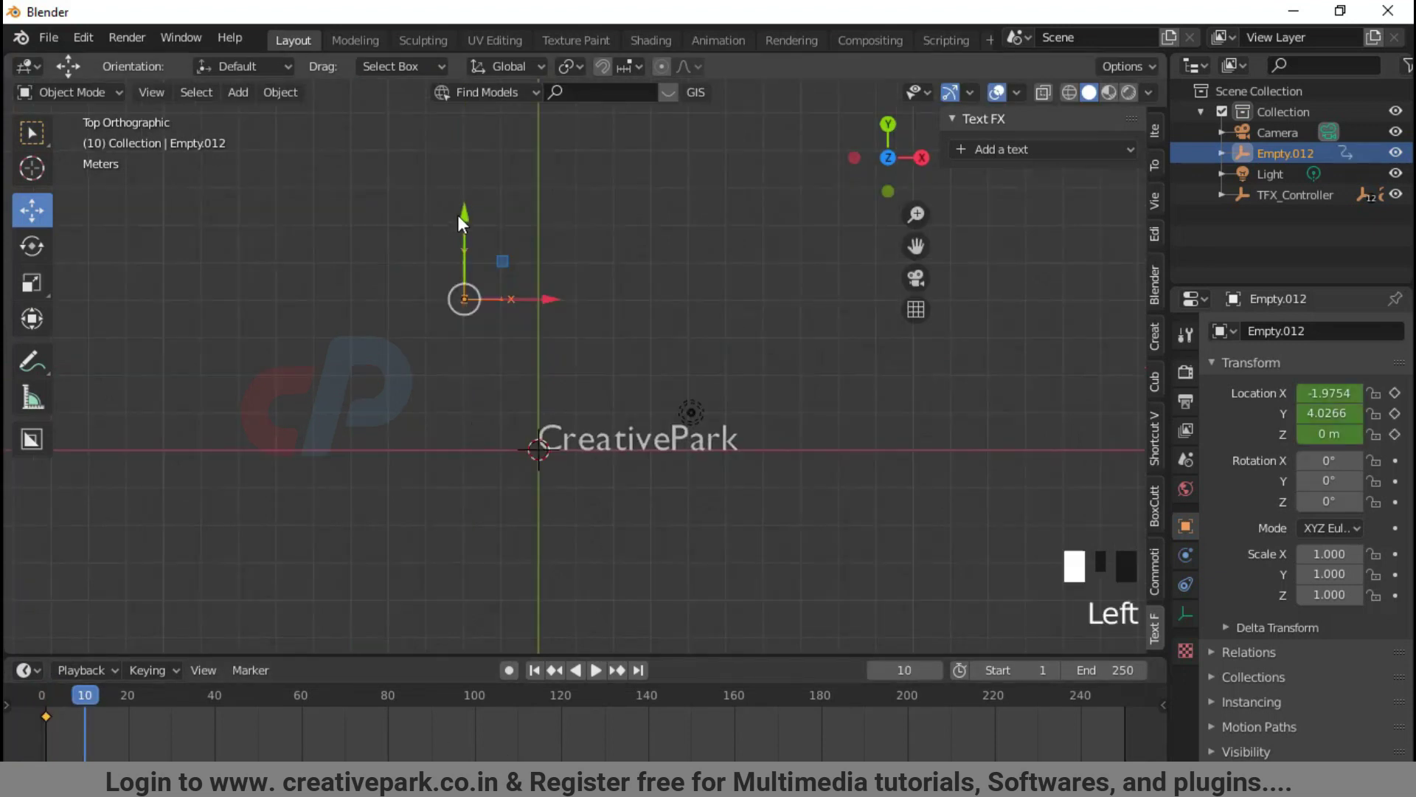
- Move the empty along Y to 0.0265 on frame 10 and insert a location keyframe
{"action": "left_click_drag", "start_coordinate": [458, 216], "coordinate": [460, 364]}
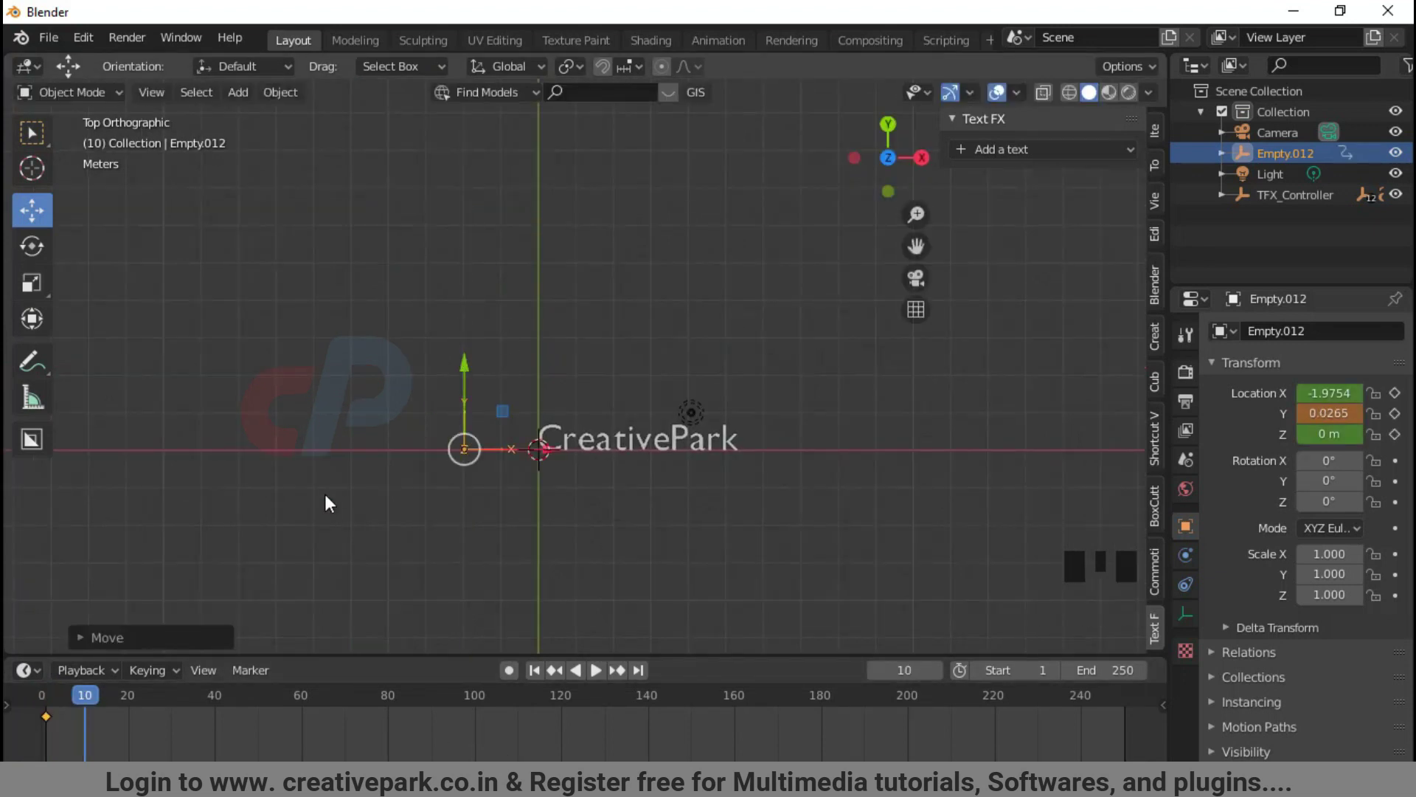
{"action": "key", "text": "i"}
{"action": "left_click", "coordinate": [296, 405]}
- Move the empty along Y to 6.0266 on frame 20, insert a location keyframe, and scrub back through the motion
{"action": "left_click", "coordinate": [129, 701]}
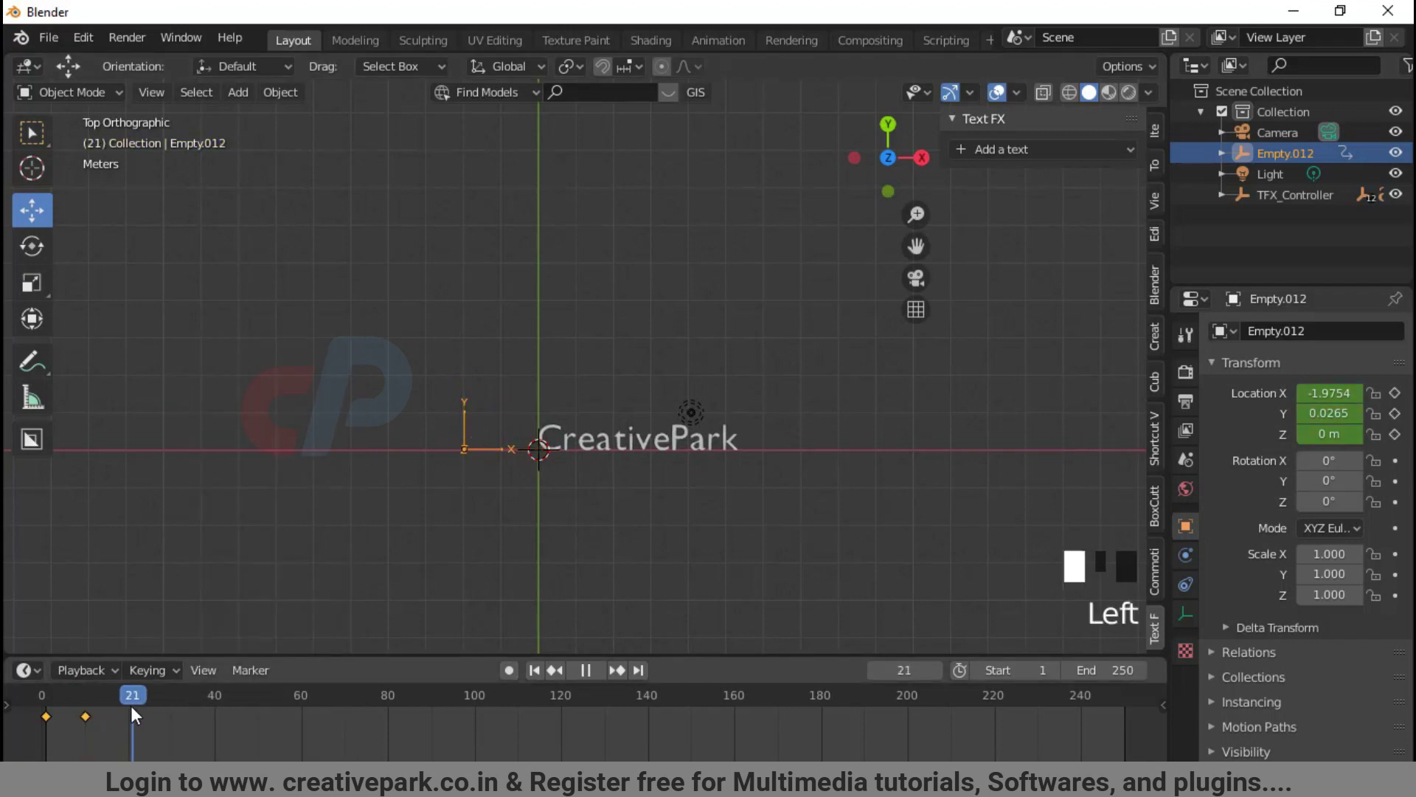
{"action": "left_click_drag", "start_coordinate": [470, 360], "coordinate": [473, 112]}
{"action": "key", "text": "i"}
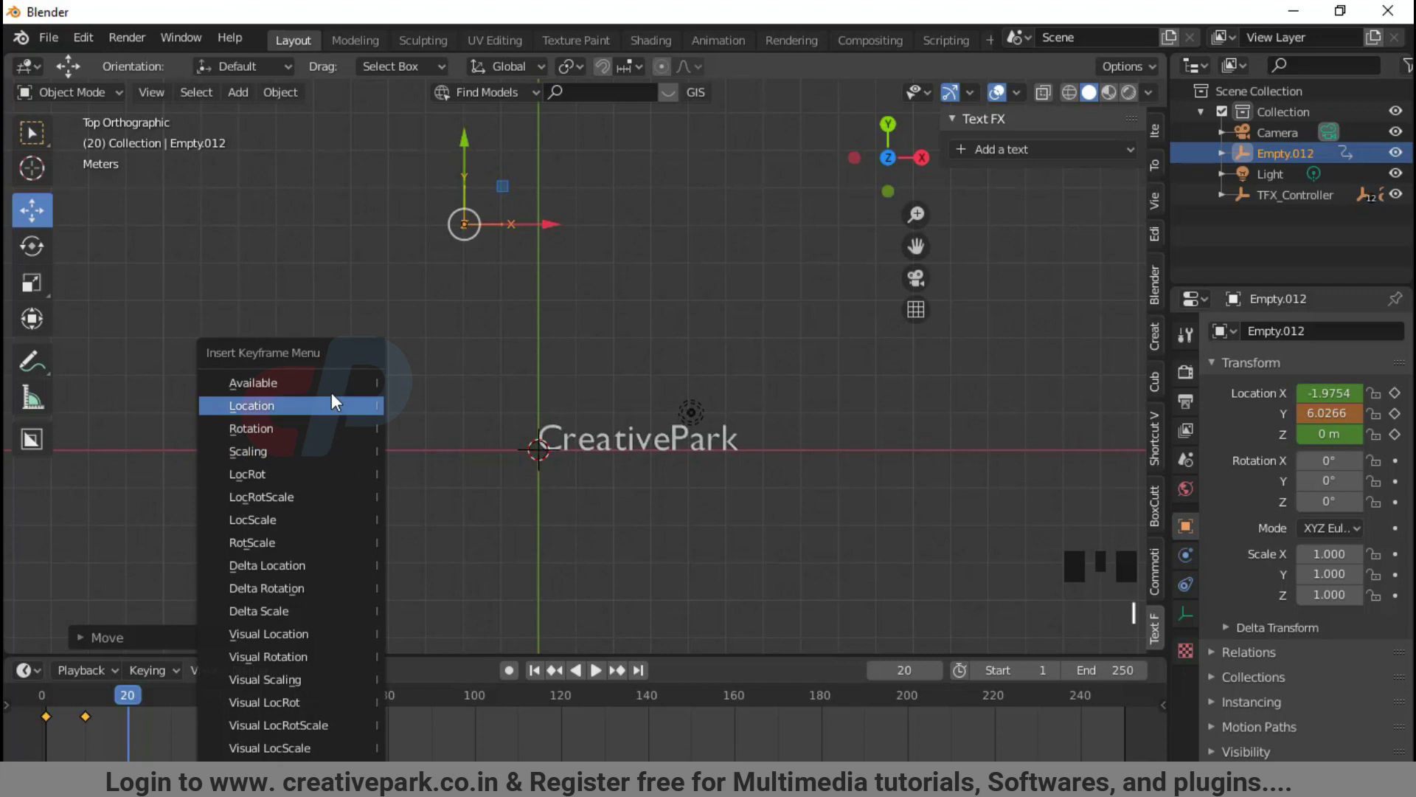
{"action": "left_click", "coordinate": [336, 398]}
{"action": "left_click_drag", "start_coordinate": [118, 693], "coordinate": [51, 733]}
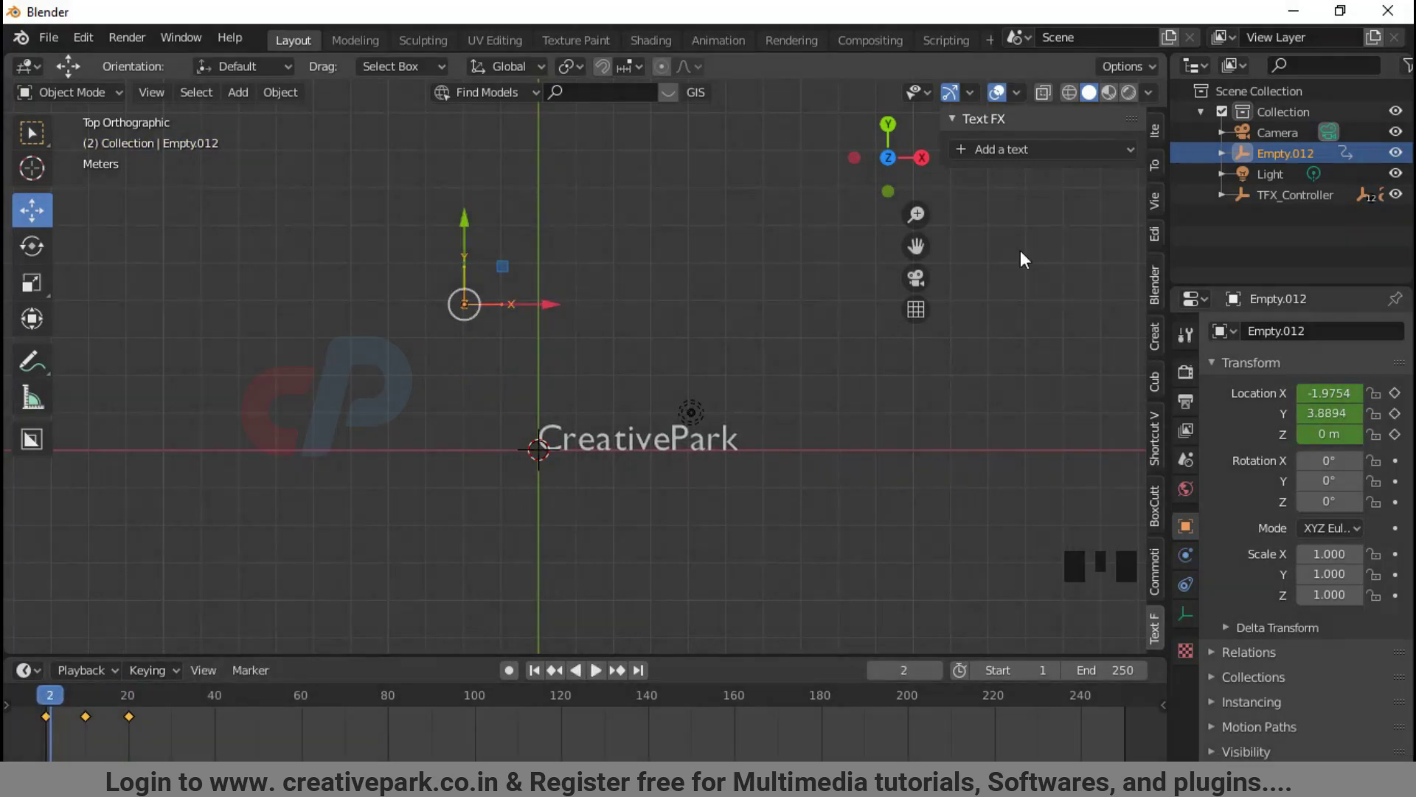
- Rename the keyframed empty as Animation
{"action": "double_click", "coordinate": [1290, 153]}
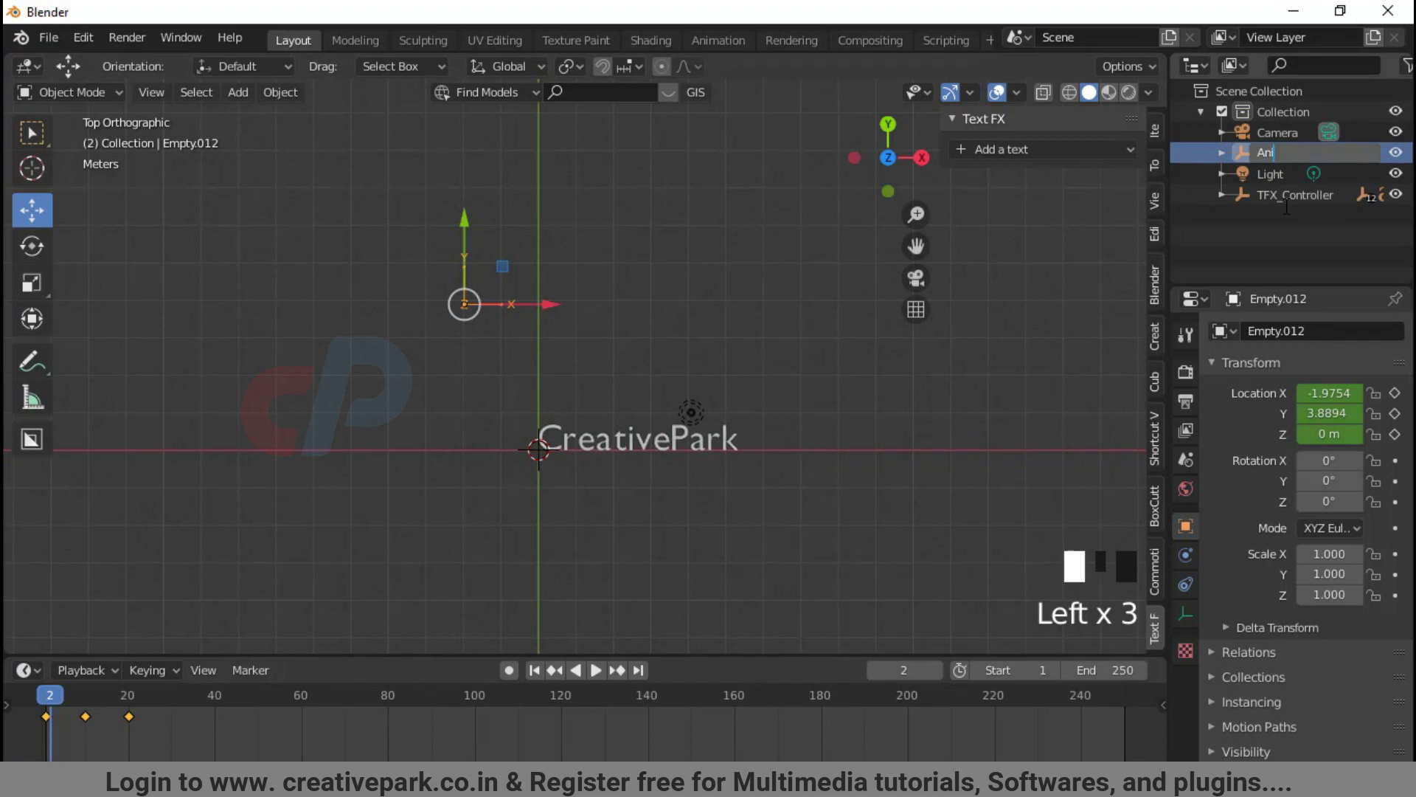
{"action": "type", "text": "Animation"}
{"action": "key", "text": "Return"}
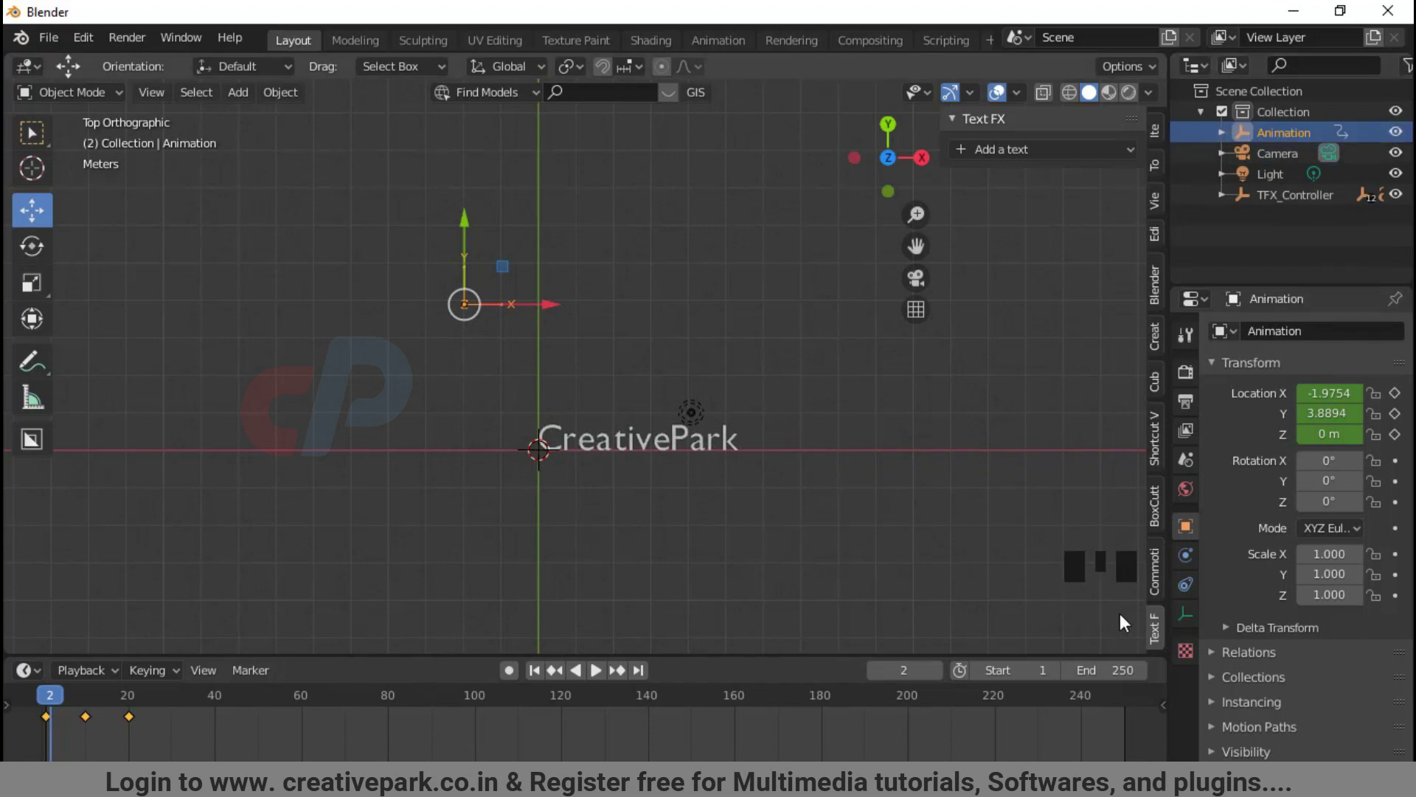
- Select the CreativePark text controller and enable its effects
{"action": "left_click", "coordinate": [539, 468]}
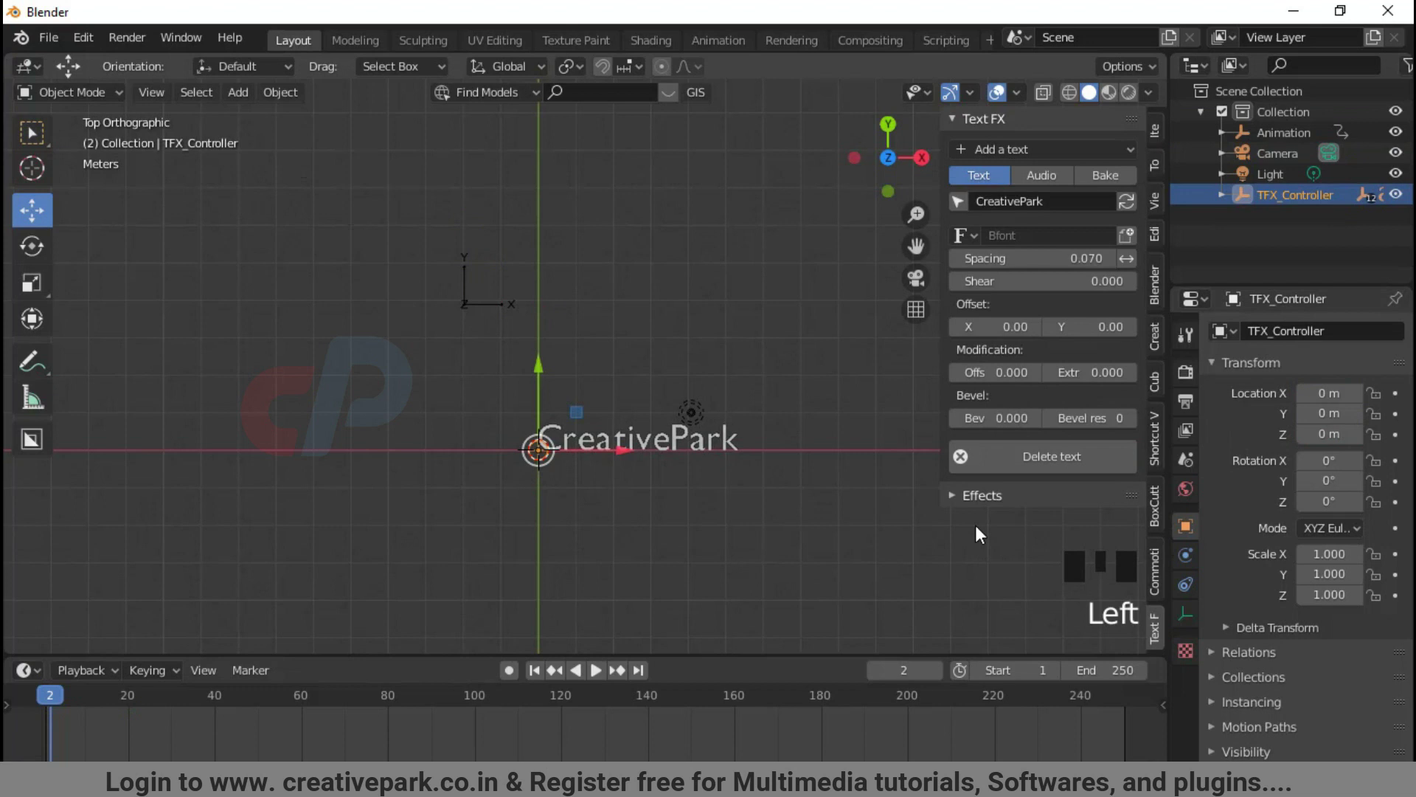
{"action": "left_click", "coordinate": [963, 496]}
{"action": "left_click", "coordinate": [953, 527]}
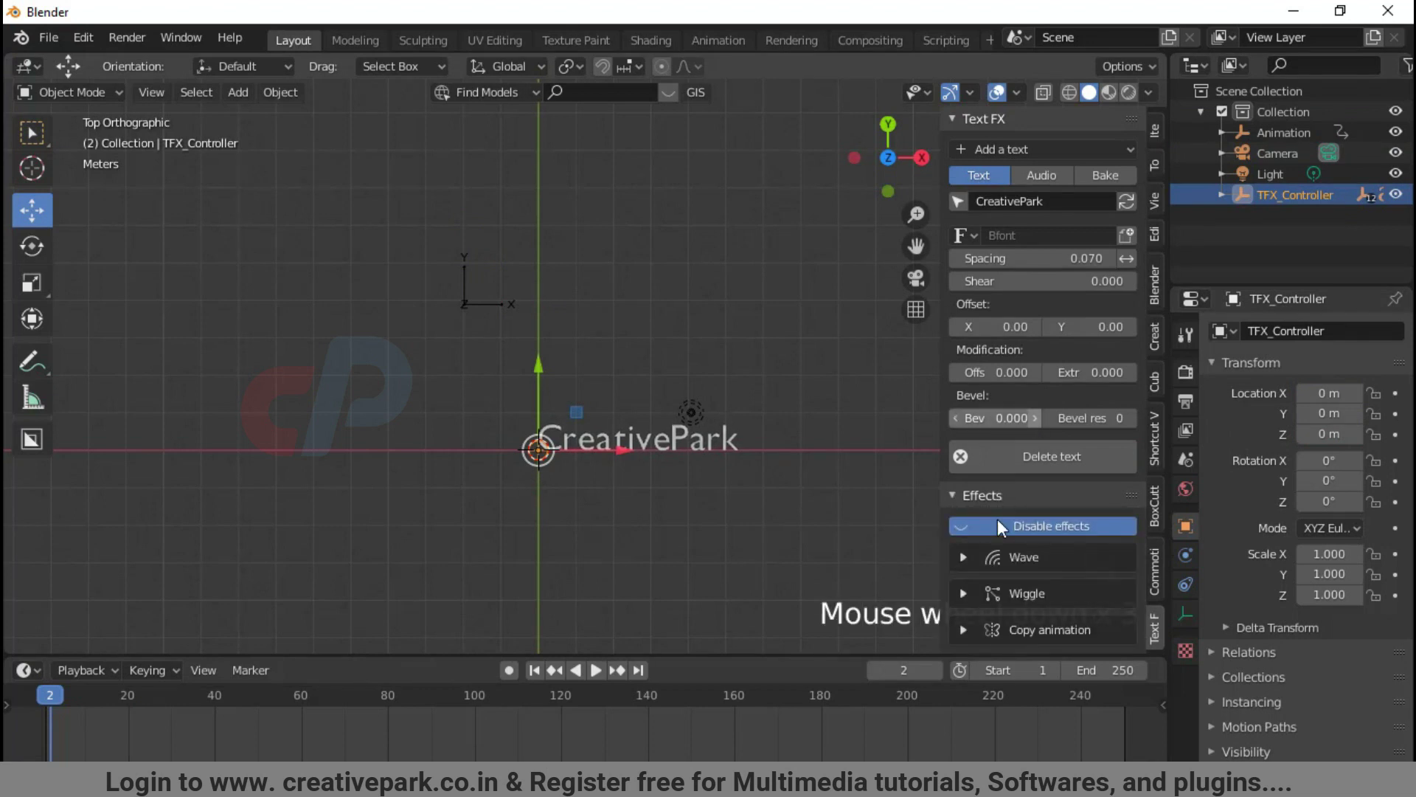
- Set the Animation empty as the Copy animation source and preview the letters' motion
{"action": "left_click", "coordinate": [966, 628]}
{"action": "scroll", "coordinate": [994, 521], "scroll_direction": "down", "scroll_amount": 3}
{"action": "left_click", "coordinate": [1012, 631]}
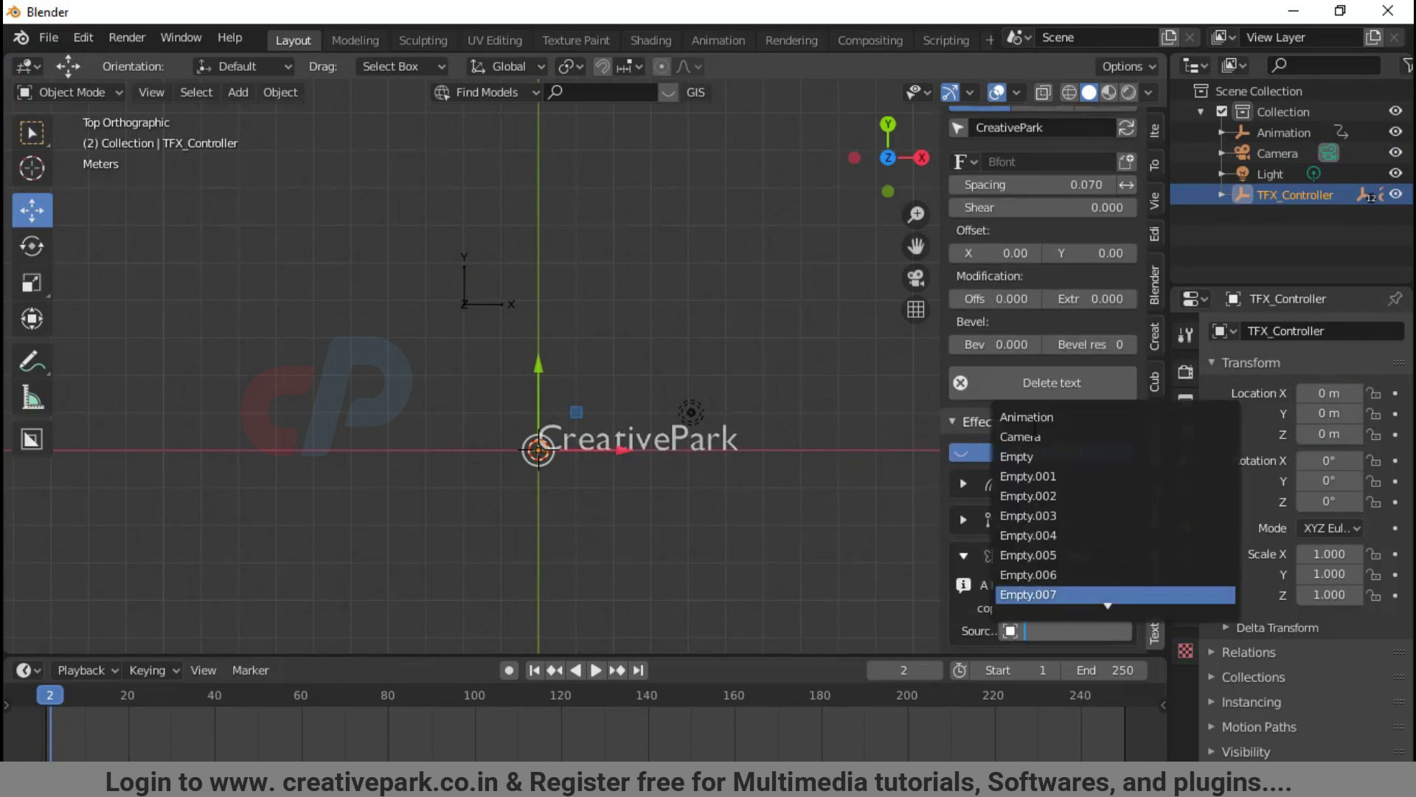
{"action": "left_click", "coordinate": [1036, 419]}
{"action": "left_click", "coordinate": [594, 670]}
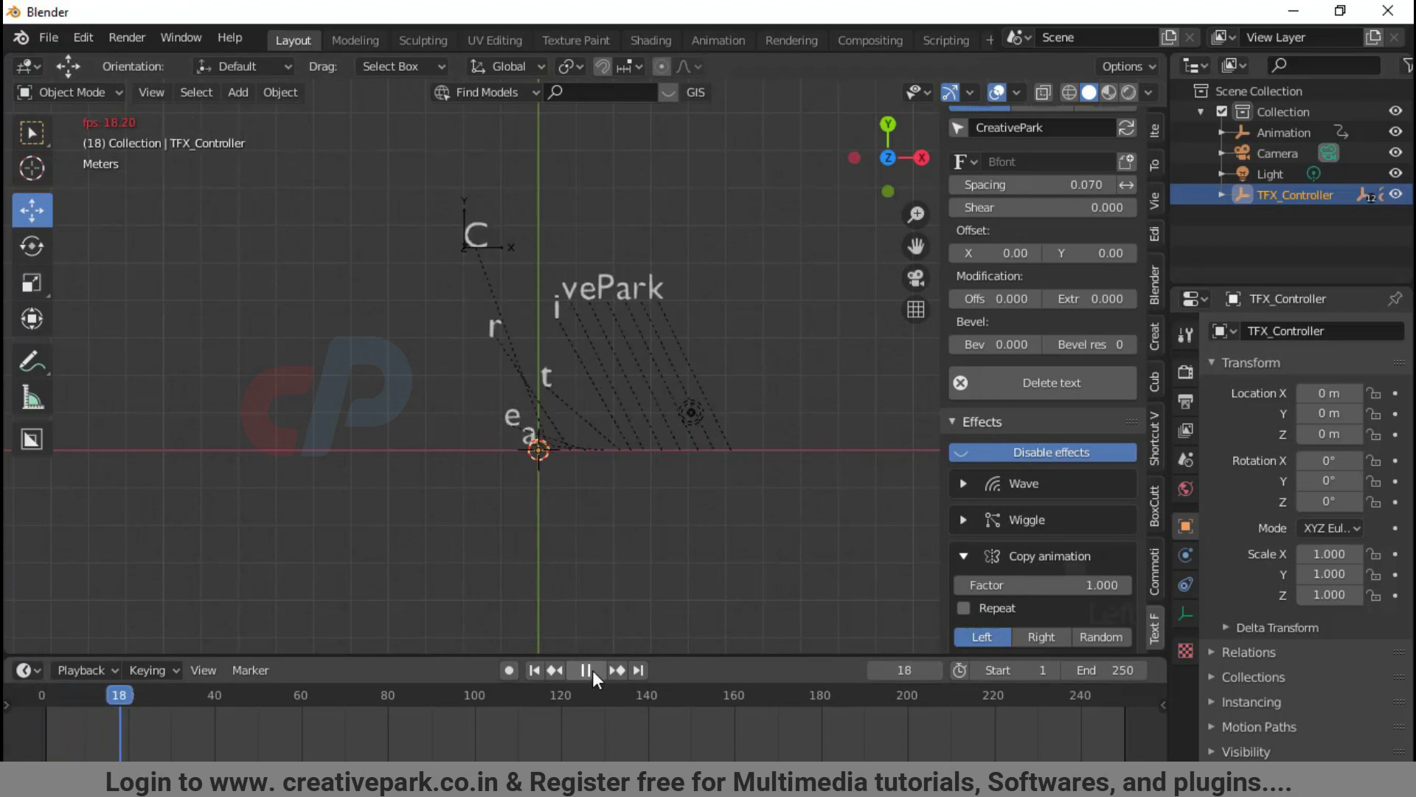
{"action": "left_click", "coordinate": [591, 669]}
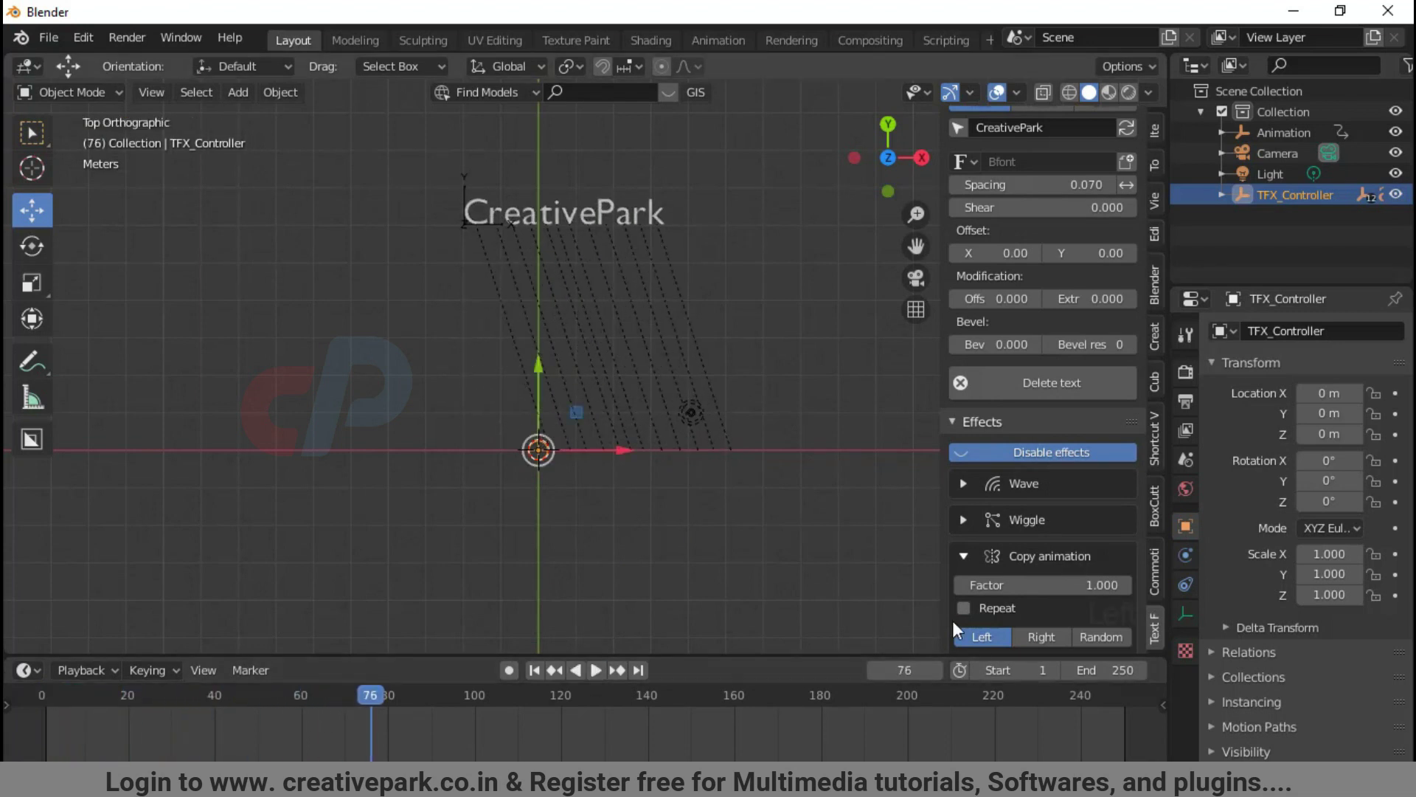
- Turn on Repeat for the copied animation and set its kinetic type to Bounce during playback
{"action": "left_click", "coordinate": [992, 609]}
{"action": "scroll", "coordinate": [1025, 627], "scroll_direction": "down", "scroll_amount": 6}
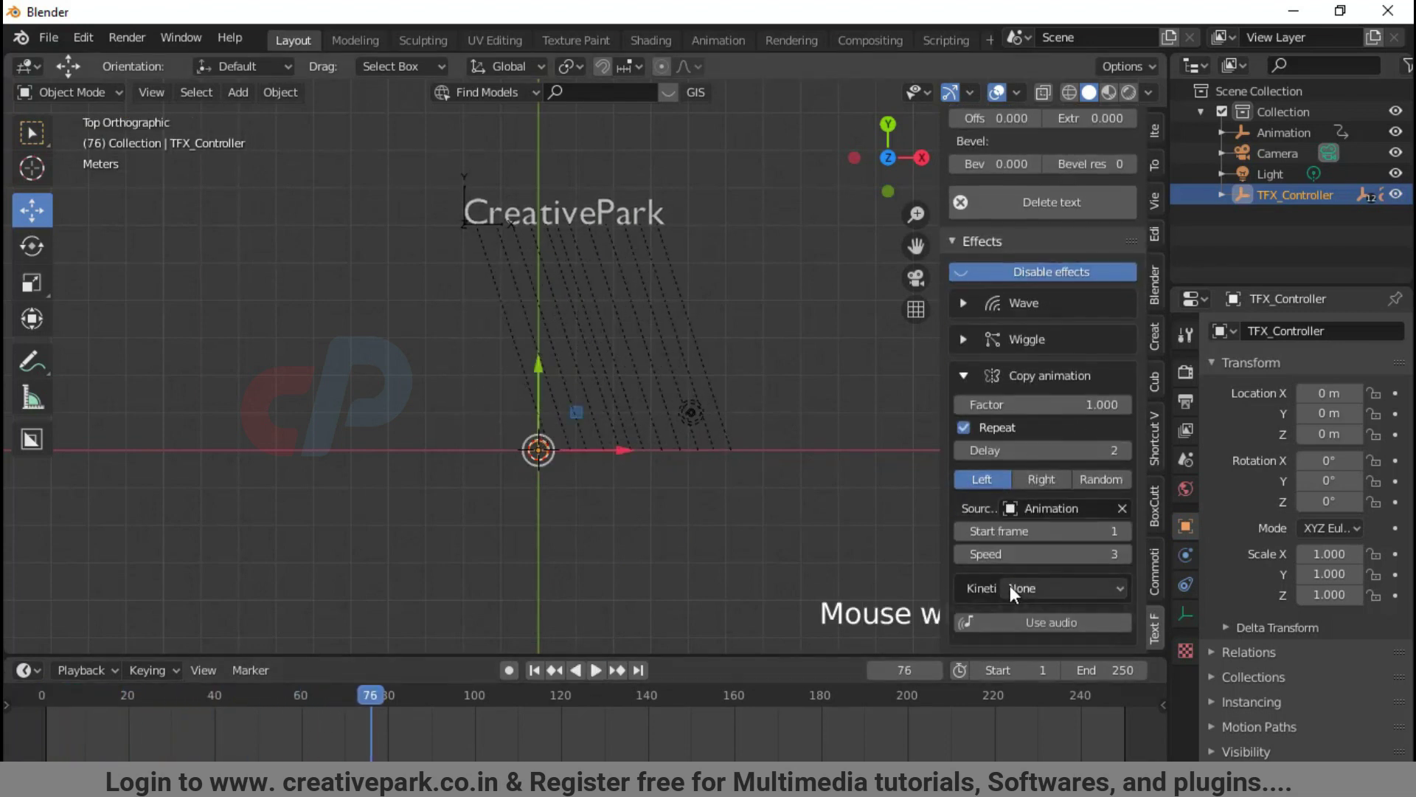
{"action": "left_click", "coordinate": [595, 670]}
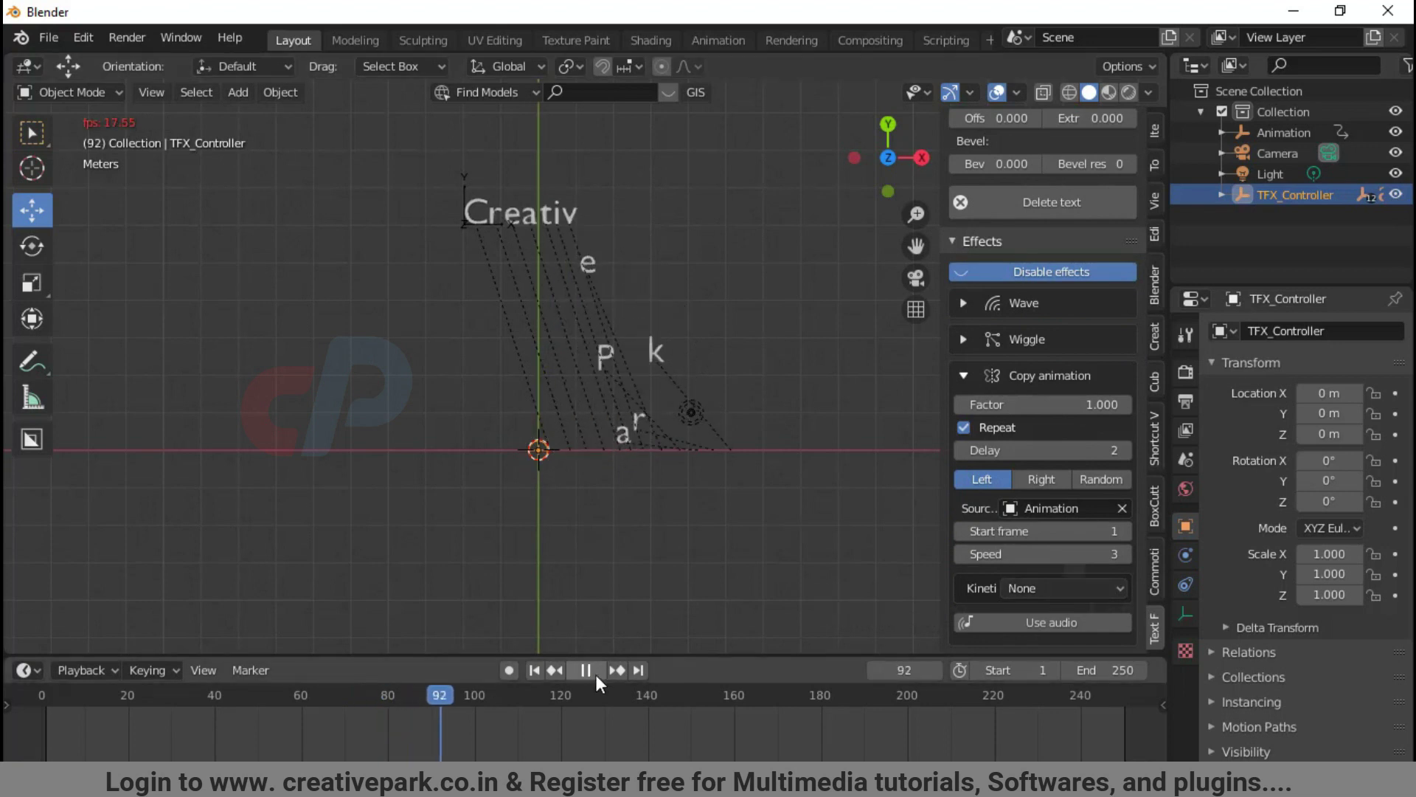
{"action": "left_click", "coordinate": [1023, 587]}
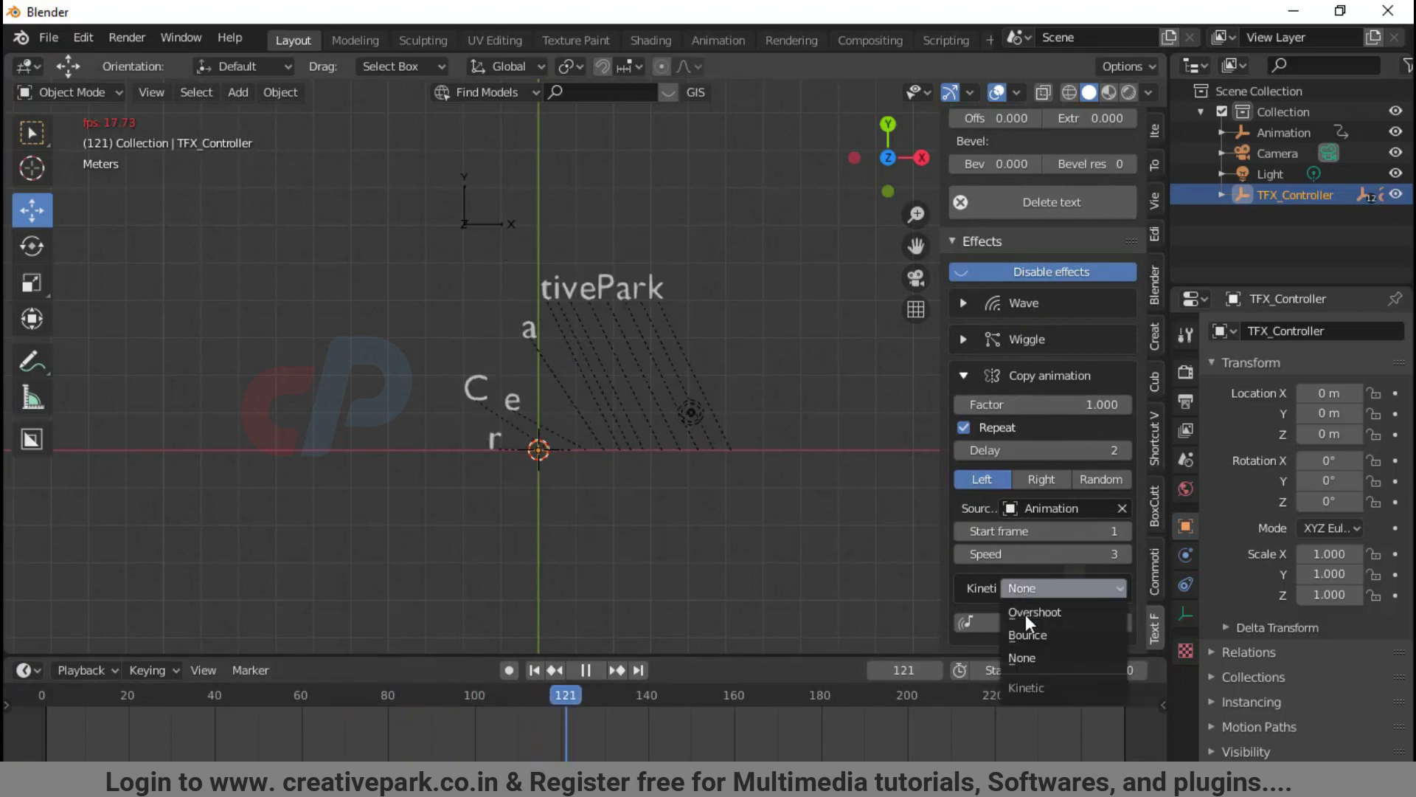
{"action": "left_click", "coordinate": [1026, 617]}
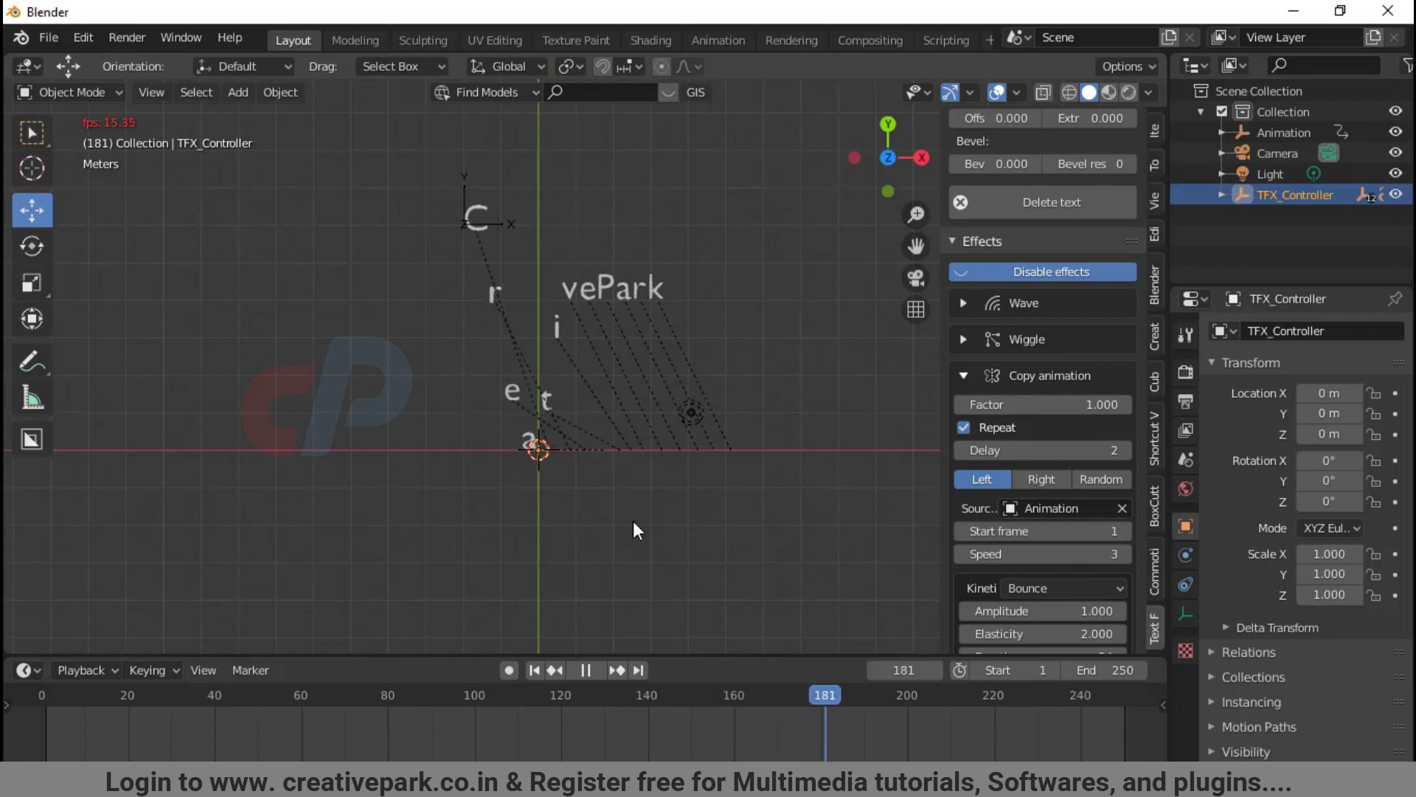